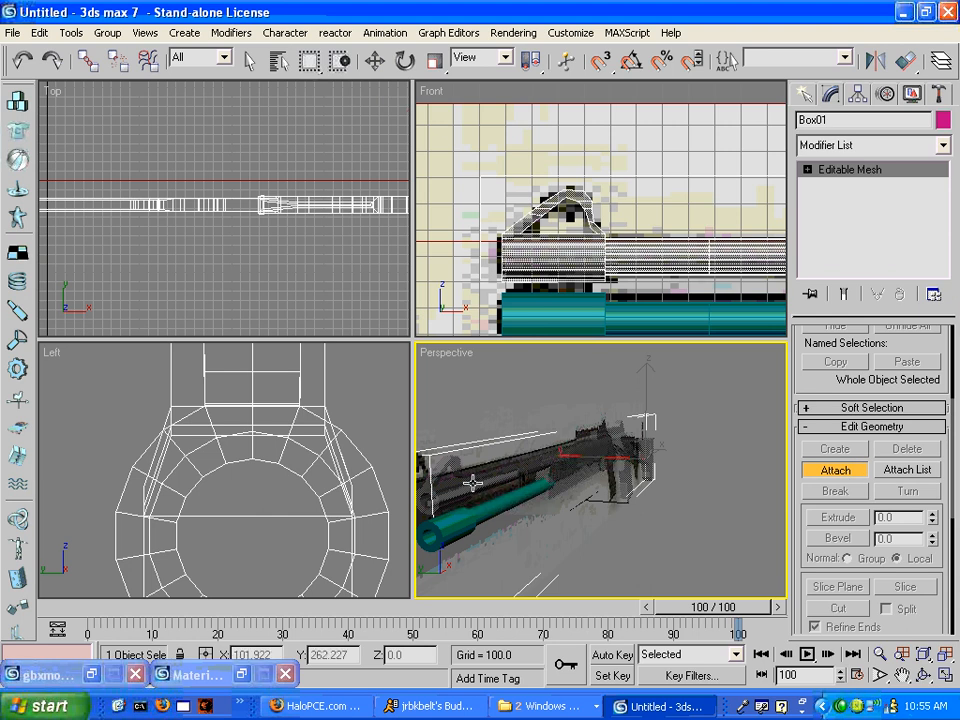
- Attach the lower barrel tube to the gun mesh and render the Perspective view
{"action": "left_click", "coordinate": [490, 505]}
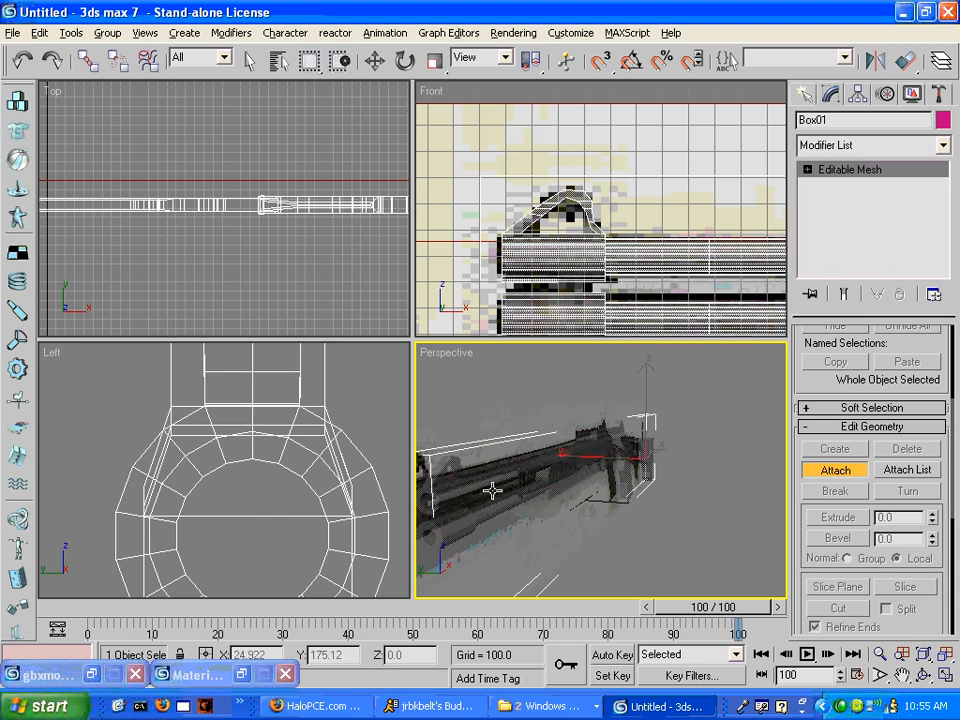
{"action": "middle_click_drag", "start_coordinate": [484, 490], "coordinate": [519, 489], "text": "alt"}
{"action": "scroll", "coordinate": [529, 488], "scroll_direction": "up", "scroll_amount": 1}
{"action": "scroll", "coordinate": [529, 488], "scroll_direction": "down", "scroll_amount": 1}
{"action": "key", "text": "shift+q"}
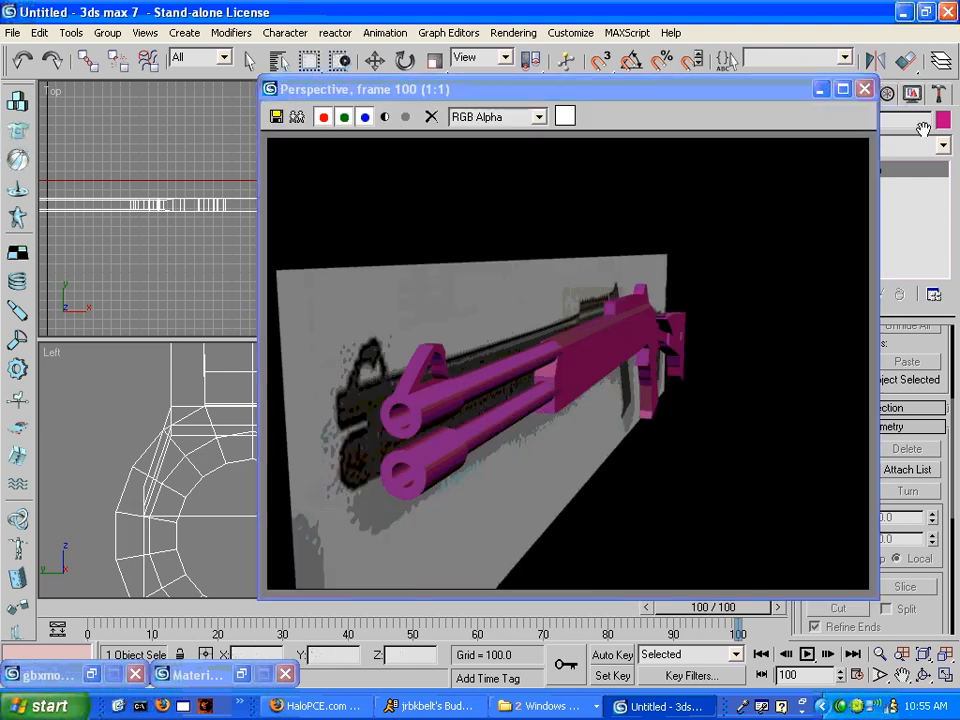
{"action": "left_click", "coordinate": [864, 88]}
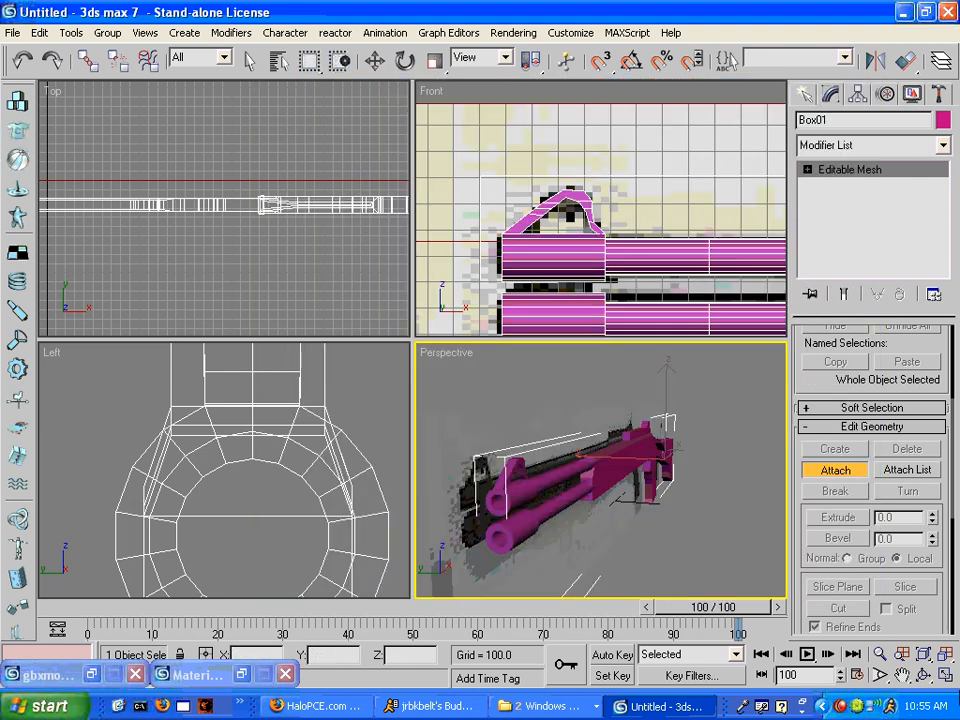
- Render the whole gun in the Perspective view from a more side-on angle
{"action": "left_click", "coordinate": [923, 676]}
{"action": "left_click_drag", "start_coordinate": [637, 375], "coordinate": [666, 426]}
{"action": "key", "text": "shift+q"}
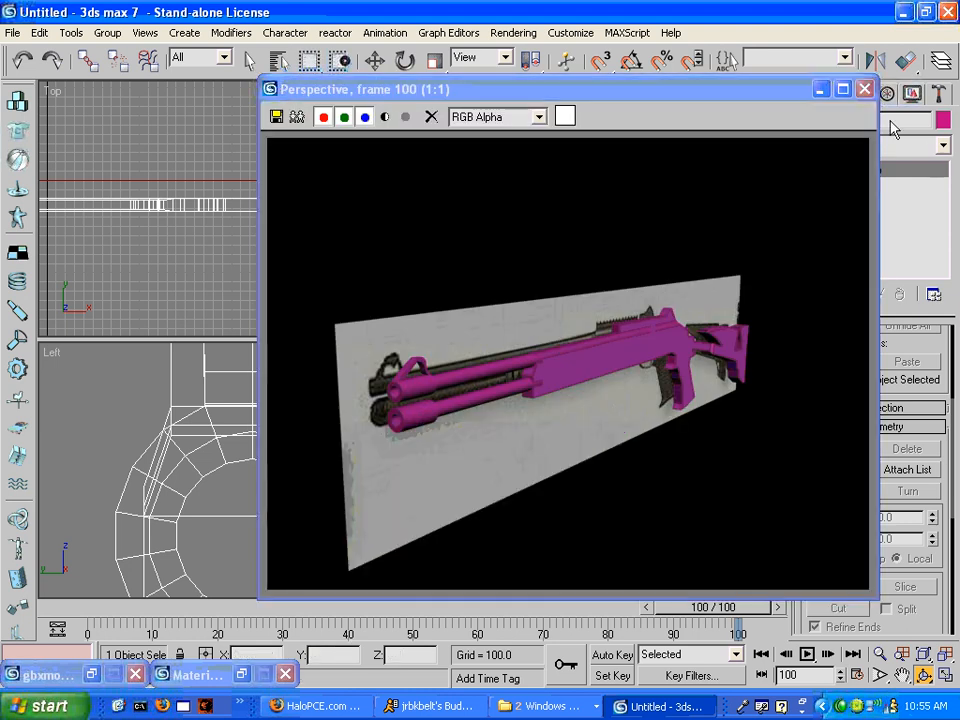
{"action": "left_click", "coordinate": [866, 91]}
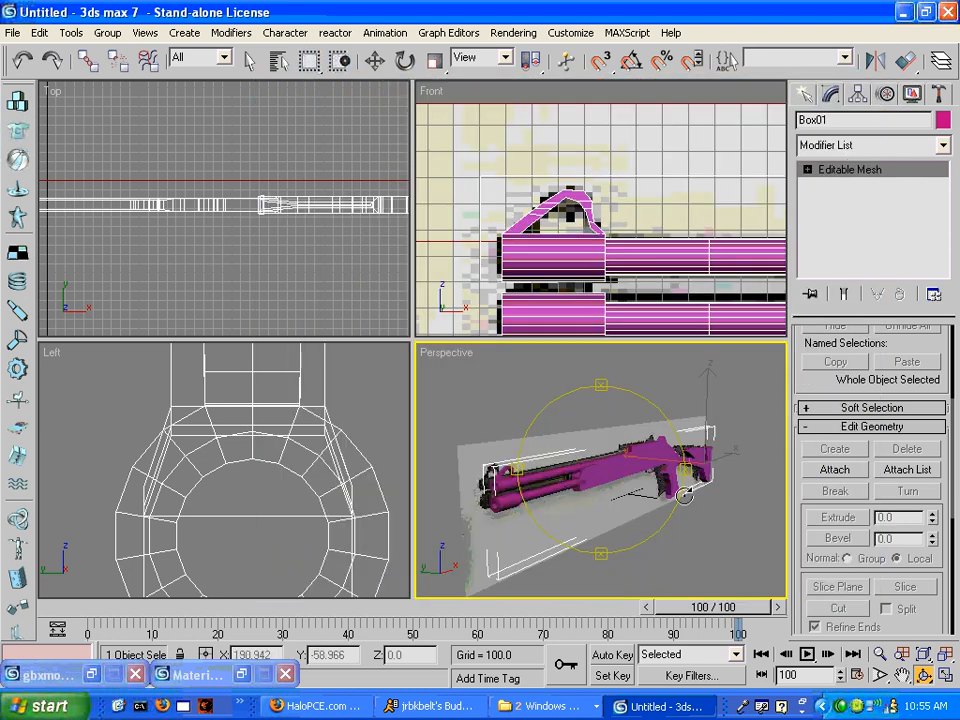
- Create a box about 5.7 long, 3.2 wide and 75.4 high across the receiver's top edge near its front end
{"action": "scroll", "coordinate": [645, 435], "scroll_direction": "up", "scroll_amount": 8}
{"action": "scroll", "coordinate": [631, 451], "scroll_direction": "up", "scroll_amount": 1}
{"action": "mouse_move", "coordinate": [631, 451]}
{"action": "middle_mouse_down"}
{"action": "mouse_move", "coordinate": [536, 482]}
{"action": "mouse_move", "coordinate": [613, 444]}
{"action": "mouse_move", "coordinate": [558, 459]}
{"action": "middle_mouse_up"}
{"action": "scroll", "coordinate": [613, 444], "scroll_direction": "down", "scroll_amount": 2}
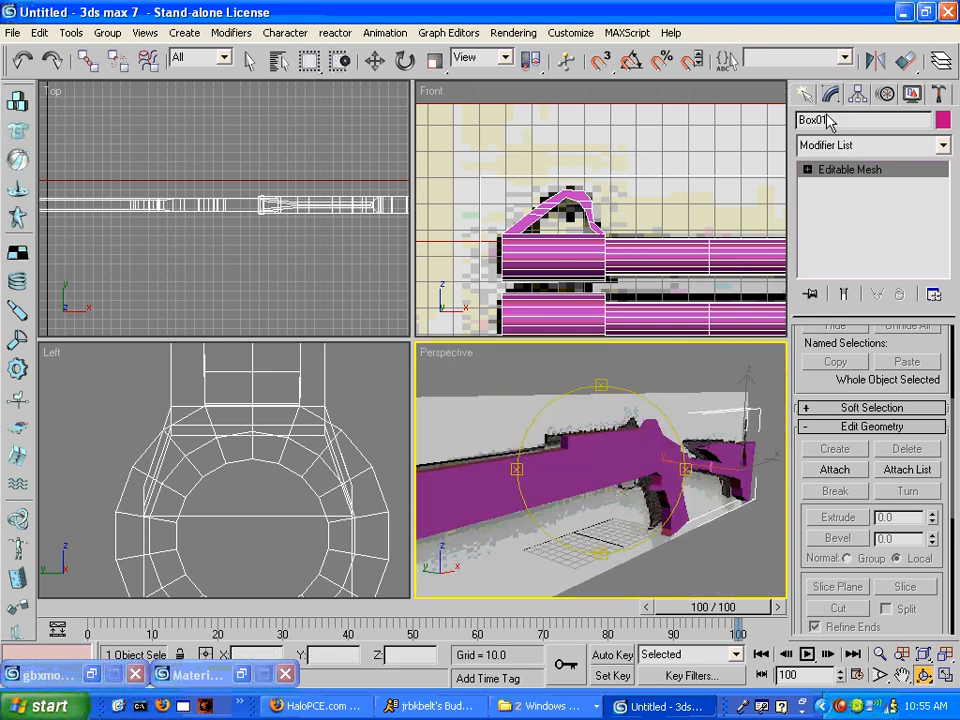
{"action": "left_click", "coordinate": [804, 94]}
{"action": "left_click", "coordinate": [827, 154]}
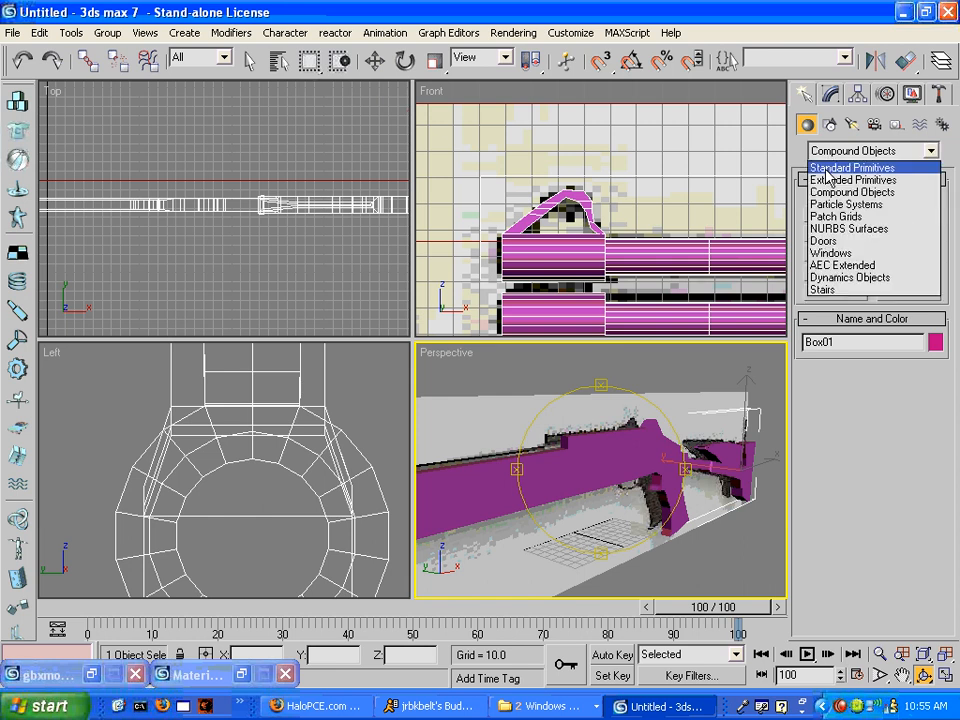
{"action": "left_click", "coordinate": [828, 168]}
{"action": "scroll", "coordinate": [686, 189], "scroll_direction": "down", "scroll_amount": 2}
{"action": "middle_click_drag", "start_coordinate": [686, 189], "coordinate": [345, 154]}
{"action": "middle_click_drag", "start_coordinate": [449, 139], "coordinate": [258, 147]}
{"action": "middle_click_drag", "start_coordinate": [602, 169], "coordinate": [561, 169]}
{"action": "left_click", "coordinate": [249, 61]}
{"action": "left_click", "coordinate": [836, 214]}
{"action": "middle_click_drag", "start_coordinate": [609, 242], "coordinate": [598, 238]}
{"action": "scroll", "coordinate": [598, 238], "scroll_direction": "up", "scroll_amount": 3}
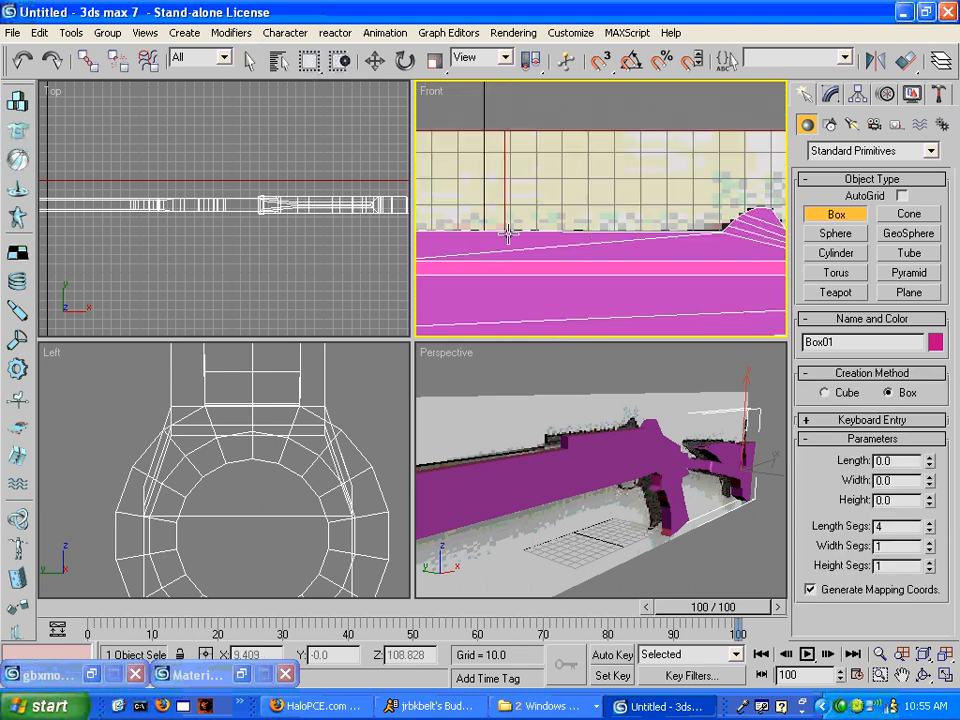
{"action": "middle_click_drag", "start_coordinate": [483, 229], "coordinate": [602, 203]}
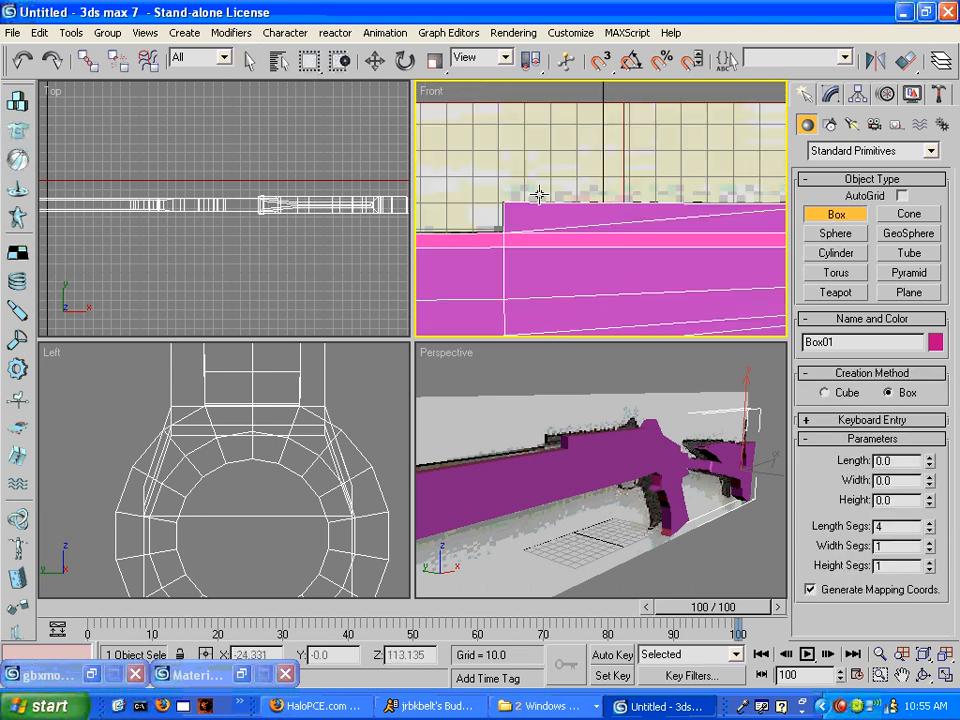
{"action": "left_click_drag", "start_coordinate": [539, 194], "coordinate": [547, 207]}
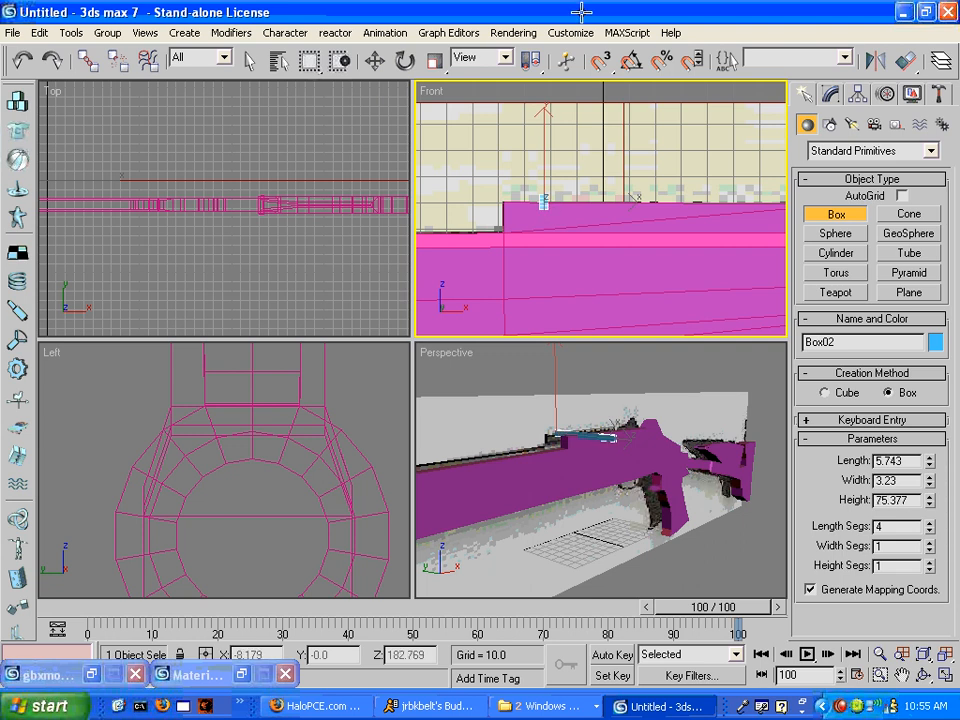
- Clone the box toward the rear along the receiver's top edge as 20 evenly spaced copies
{"action": "left_click", "coordinate": [376, 60]}
{"action": "mouse_move", "coordinate": [583, 203]}
{"action": "left_mouse_down", "text": "shift"}
{"action": "mouse_move", "coordinate": [583, 214]}
{"action": "mouse_move", "coordinate": [583, 199]}
{"action": "mouse_move", "coordinate": [607, 195]}
{"action": "mouse_move", "coordinate": [606, 218]}
{"action": "left_mouse_up", "text": "shift"}
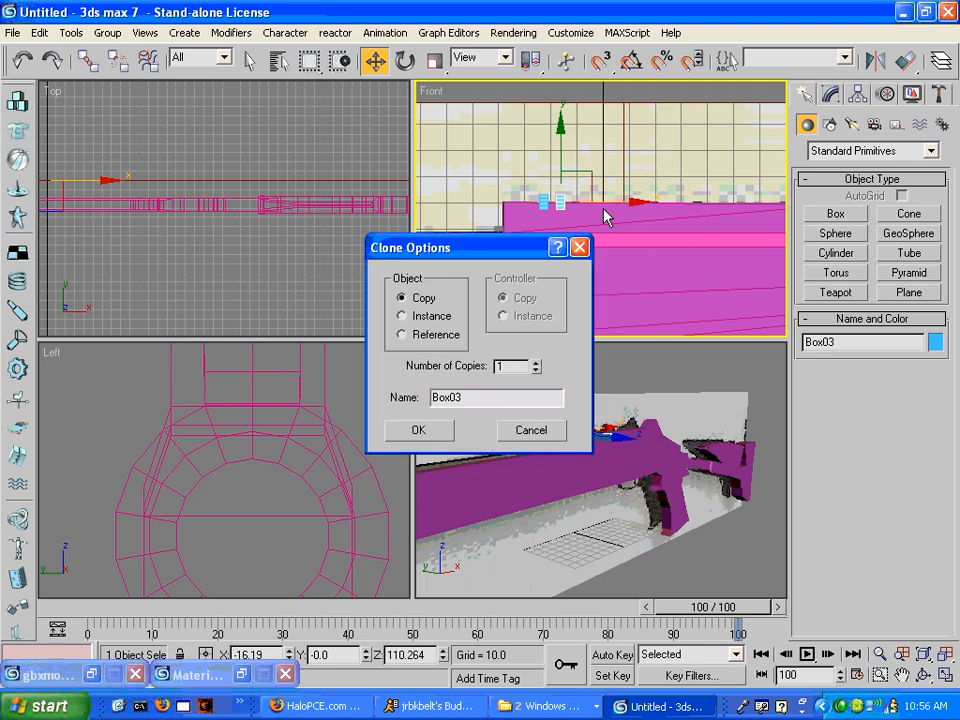
{"action": "left_click", "coordinate": [536, 363]}
{"action": "left_click", "coordinate": [536, 363]}
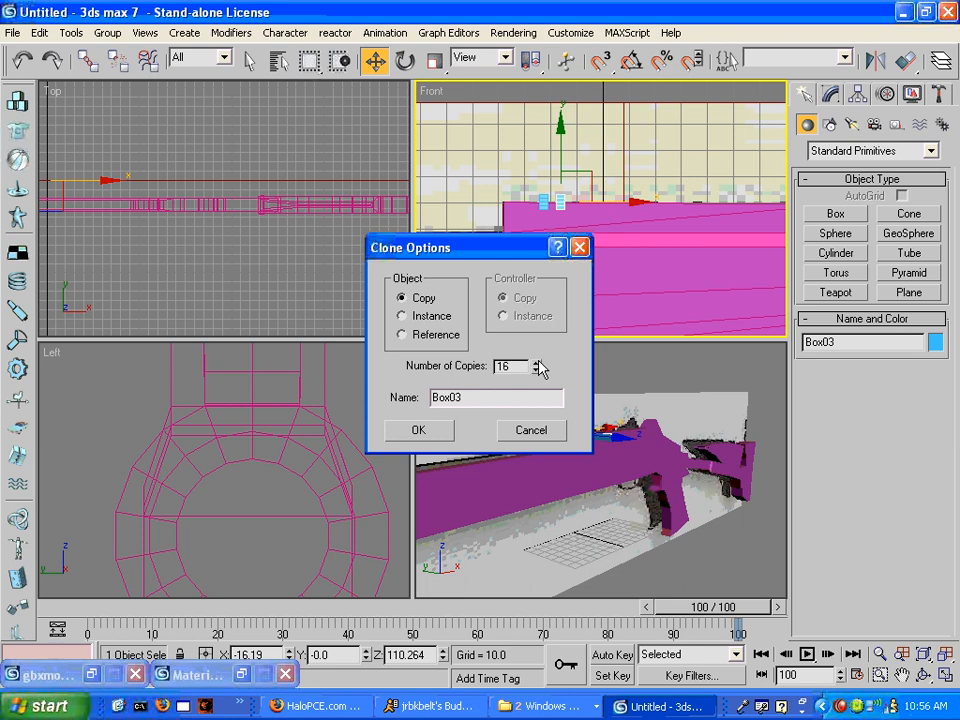
{"action": "key", "text": "Return"}
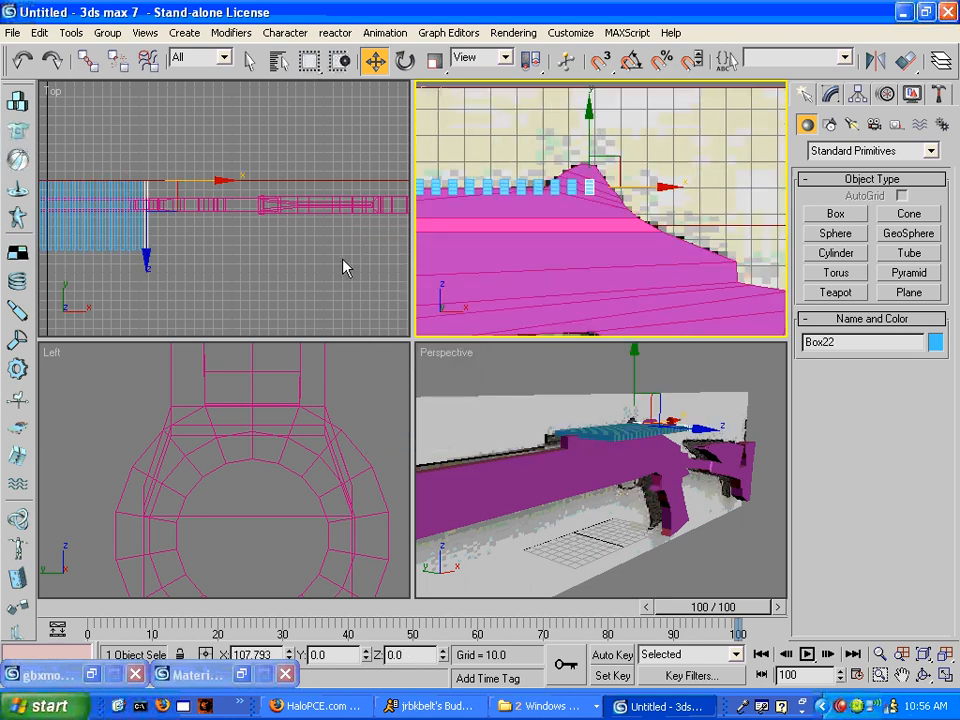
{"action": "left_click", "coordinate": [566, 188]}
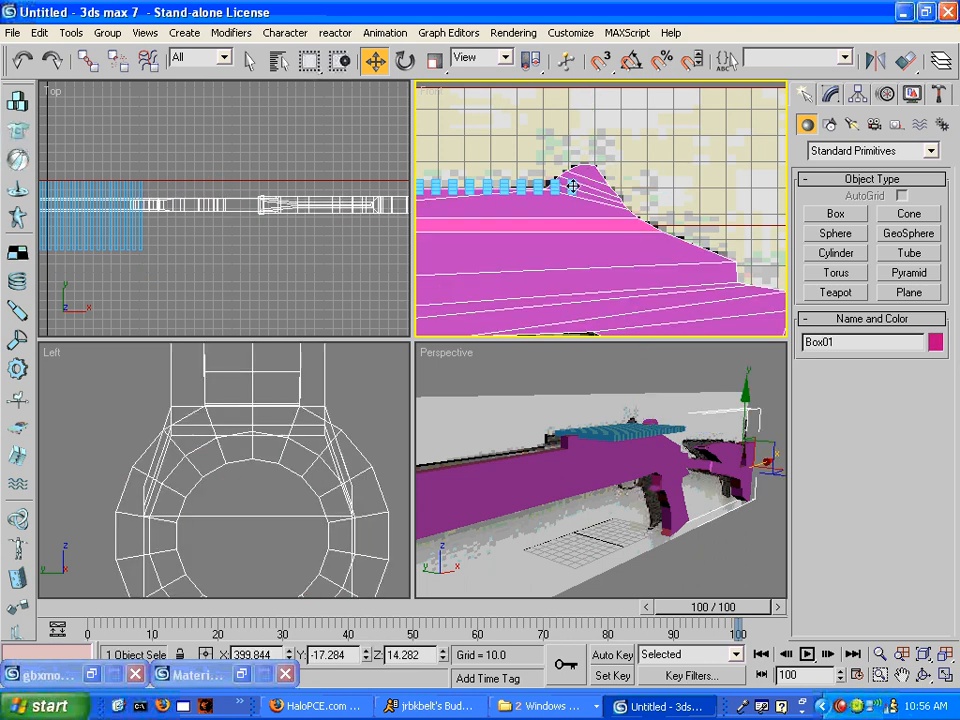
{"action": "left_click", "coordinate": [572, 187]}
{"action": "key", "text": "Delete"}
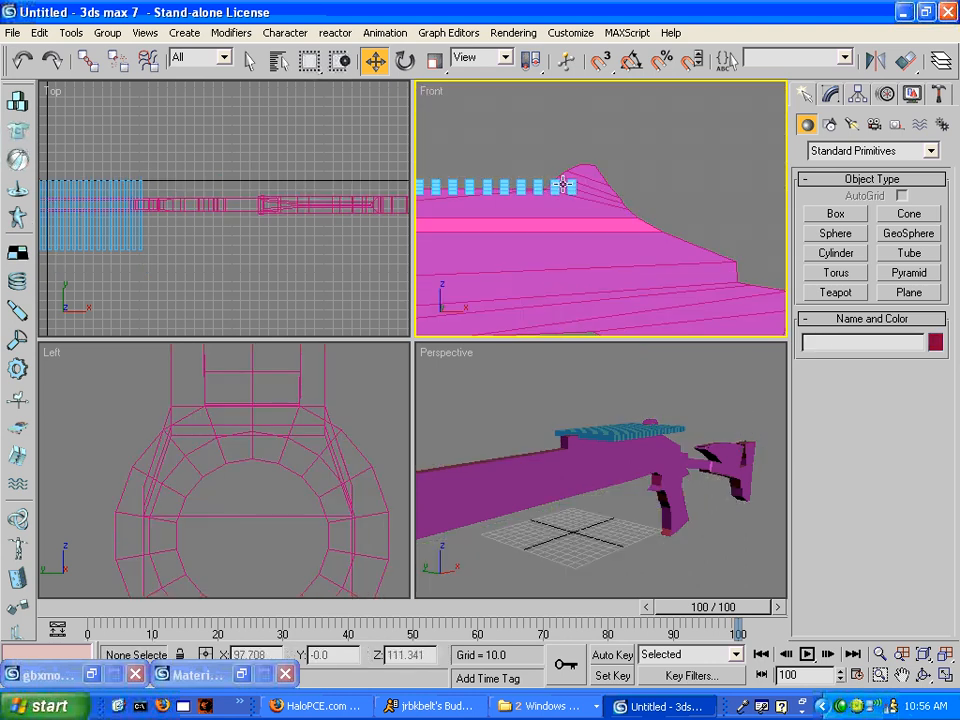
{"action": "key", "text": "ctrl+z"}
- Delete the three rearmost boxes of the row, beginning with the one overlapping the raised rear sight
{"action": "left_click", "coordinate": [570, 187]}
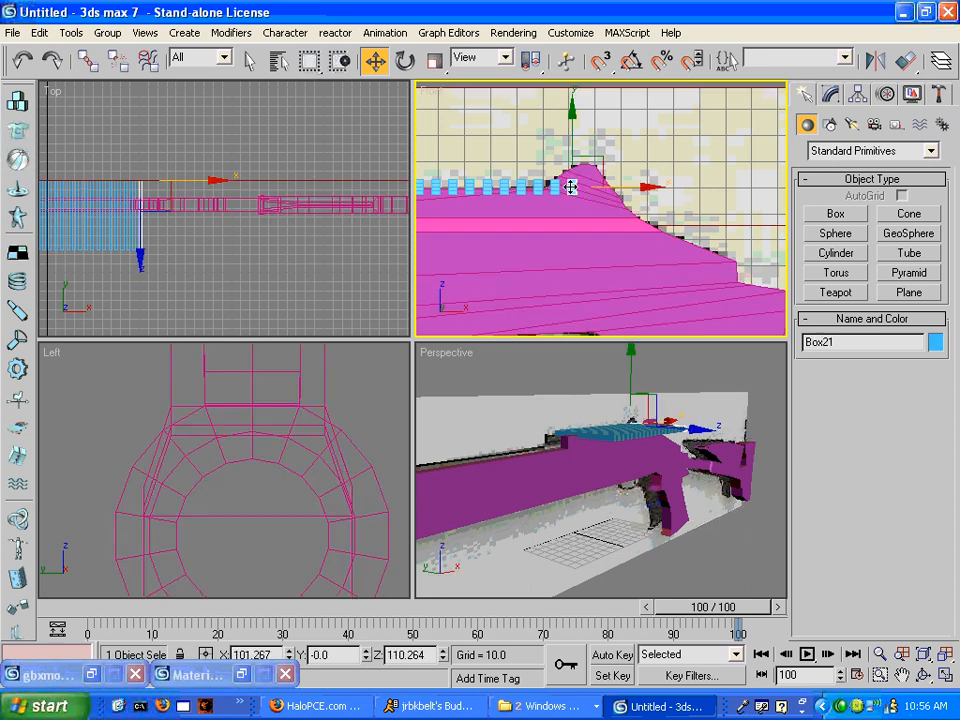
{"action": "key", "text": "Delete"}
{"action": "left_click", "coordinate": [554, 187]}
{"action": "key", "text": "Delete"}
{"action": "left_click", "coordinate": [538, 186]}
{"action": "key", "text": "Delete"}
- Use a Boolean Subtraction (B-A) to cut the frontmost box of the row out of the gun body
{"action": "scroll", "coordinate": [591, 141], "scroll_direction": "down", "scroll_amount": 2}
{"action": "middle_click_drag", "start_coordinate": [593, 143], "coordinate": [612, 163]}
{"action": "scroll", "coordinate": [559, 197], "scroll_direction": "down", "scroll_amount": 5}
{"action": "middle_click_drag", "start_coordinate": [556, 196], "coordinate": [568, 186]}
{"action": "scroll", "coordinate": [568, 186], "scroll_direction": "up", "scroll_amount": 5}
{"action": "middle_click_drag", "start_coordinate": [466, 158], "coordinate": [592, 204]}
{"action": "left_click", "coordinate": [832, 150]}
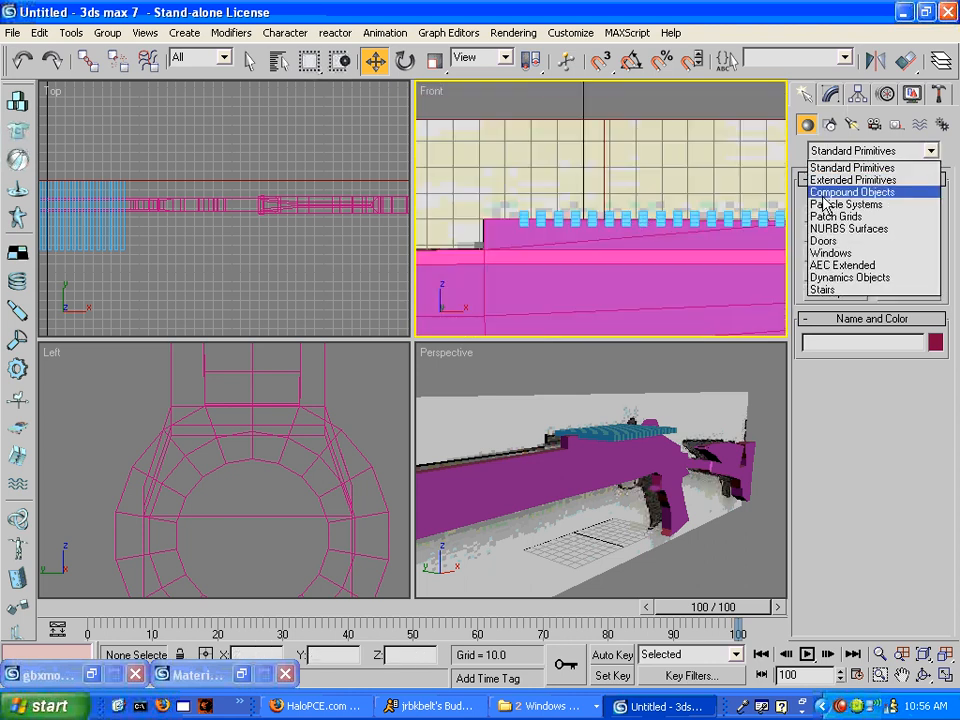
{"action": "left_click", "coordinate": [838, 192]}
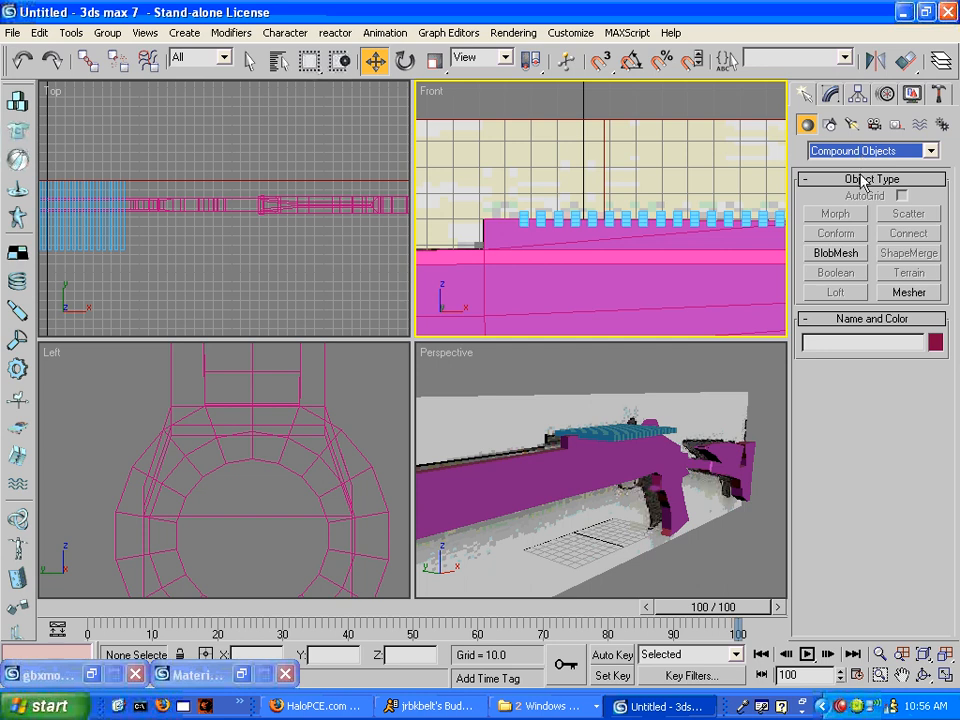
{"action": "left_click", "coordinate": [524, 217]}
{"action": "key", "text": "F3"}
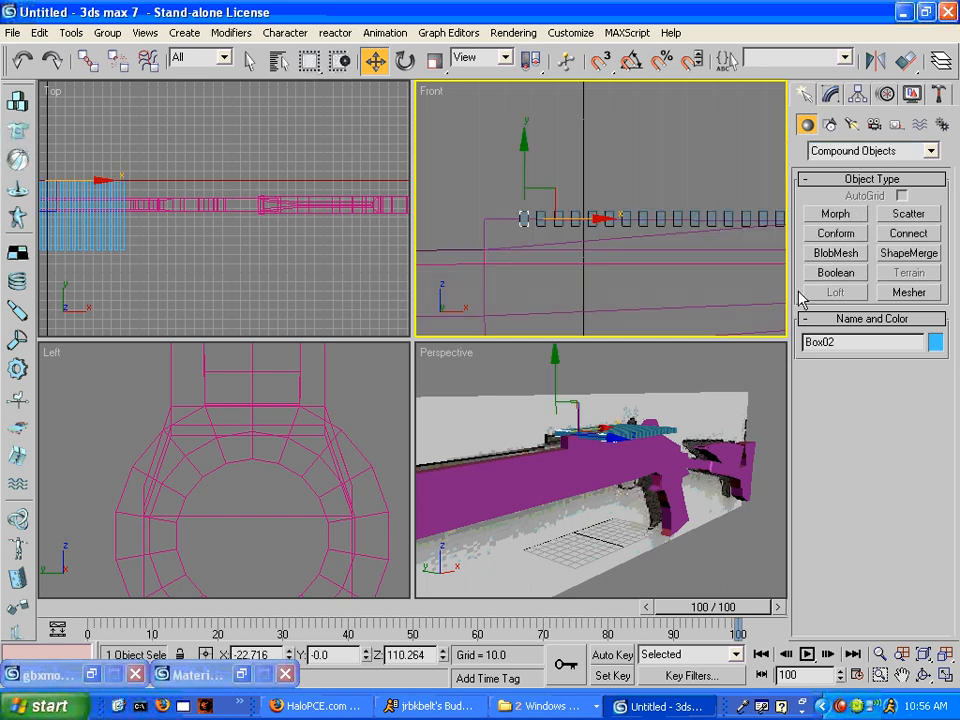
{"action": "left_click", "coordinate": [846, 269]}
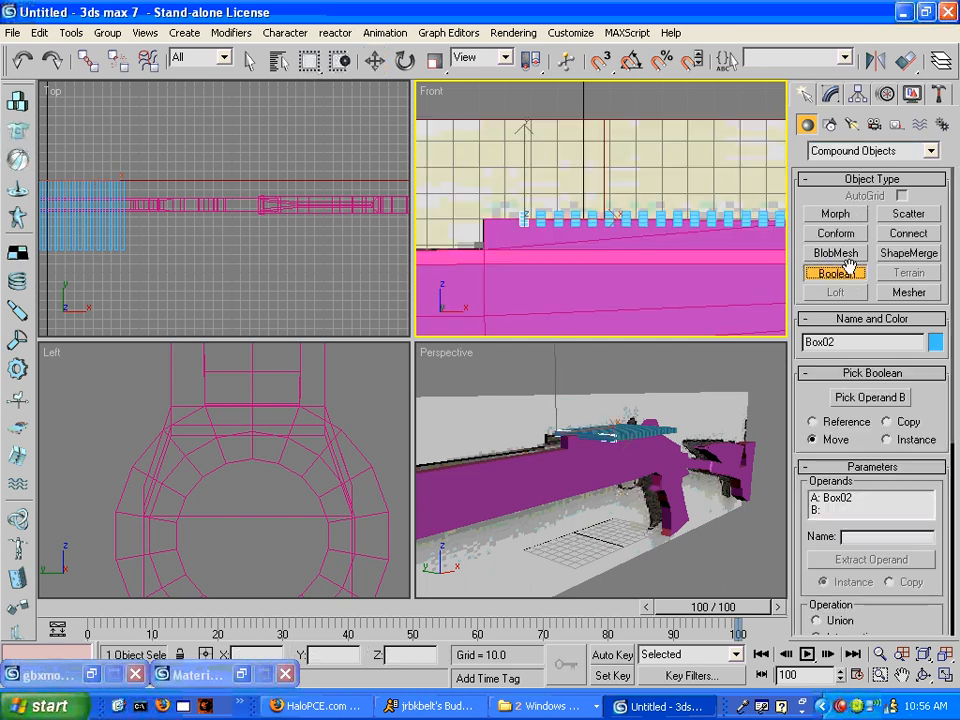
{"action": "left_click_drag", "start_coordinate": [955, 344], "coordinate": [955, 372]}
{"action": "left_click", "coordinate": [889, 301]}
{"action": "left_click", "coordinate": [578, 289]}
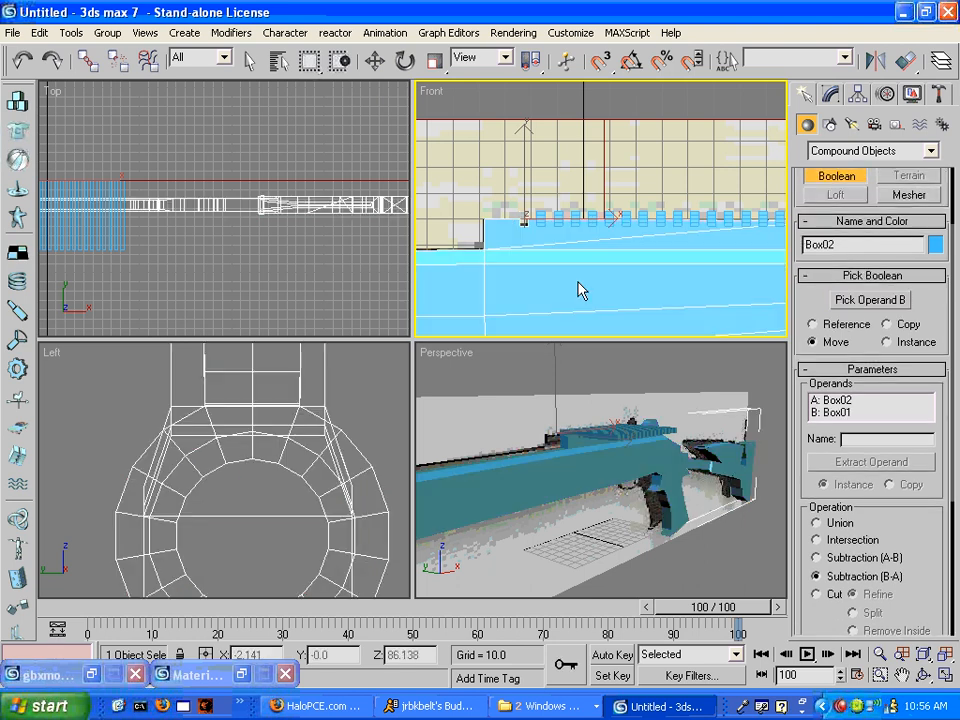
- Start a new Boolean with Subtraction (A-B) and cut the second box, Box03, out of the gun body
{"action": "left_click", "coordinate": [848, 177]}
{"action": "left_click_drag", "start_coordinate": [955, 423], "coordinate": [955, 525]}
{"action": "left_click", "coordinate": [869, 223]}
{"action": "left_click", "coordinate": [541, 219]}
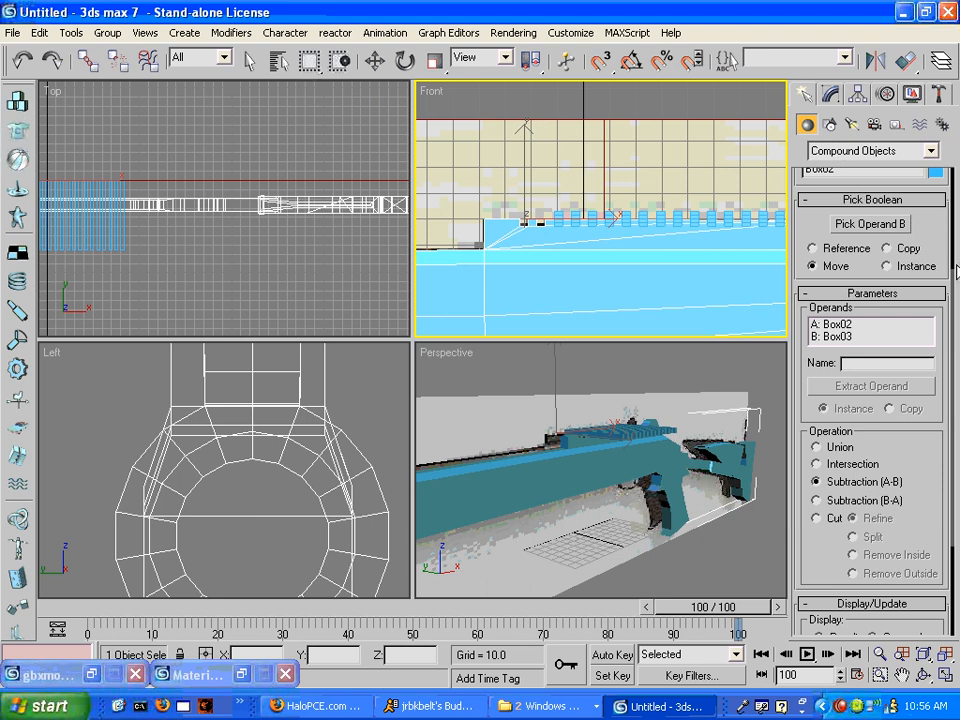
- Subtract the two frontmost remaining boxes, Box04 and Box05, from the gun body with separate Boolean operations
{"action": "scroll", "coordinate": [838, 215], "scroll_direction": "up", "scroll_amount": 5}
{"action": "left_click", "coordinate": [859, 397]}
{"action": "left_click", "coordinate": [596, 178]}
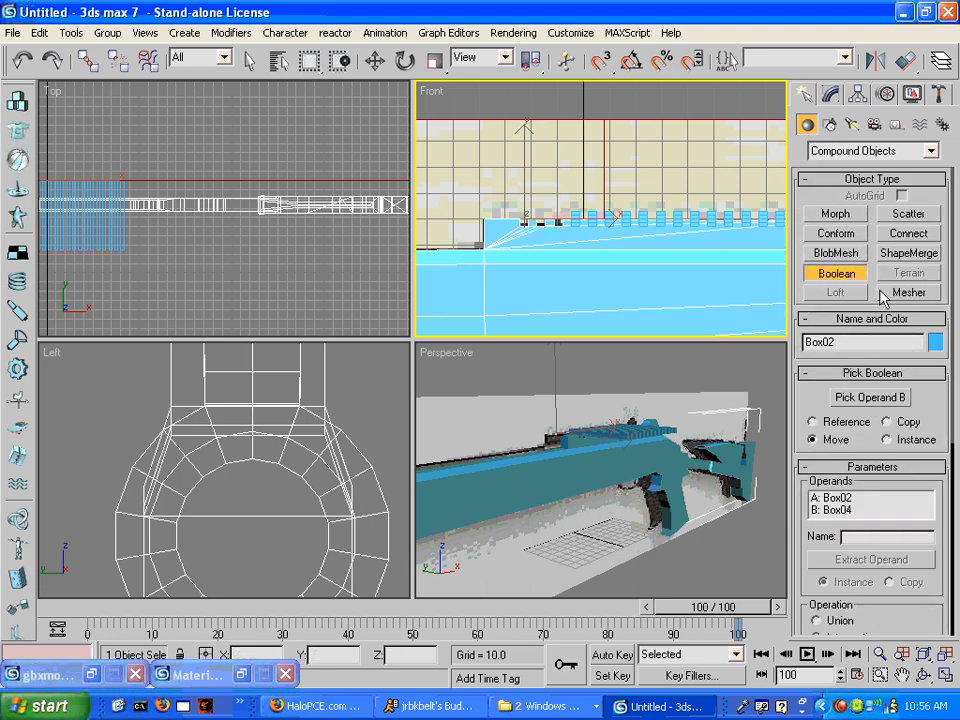
{"action": "left_click", "coordinate": [868, 397]}
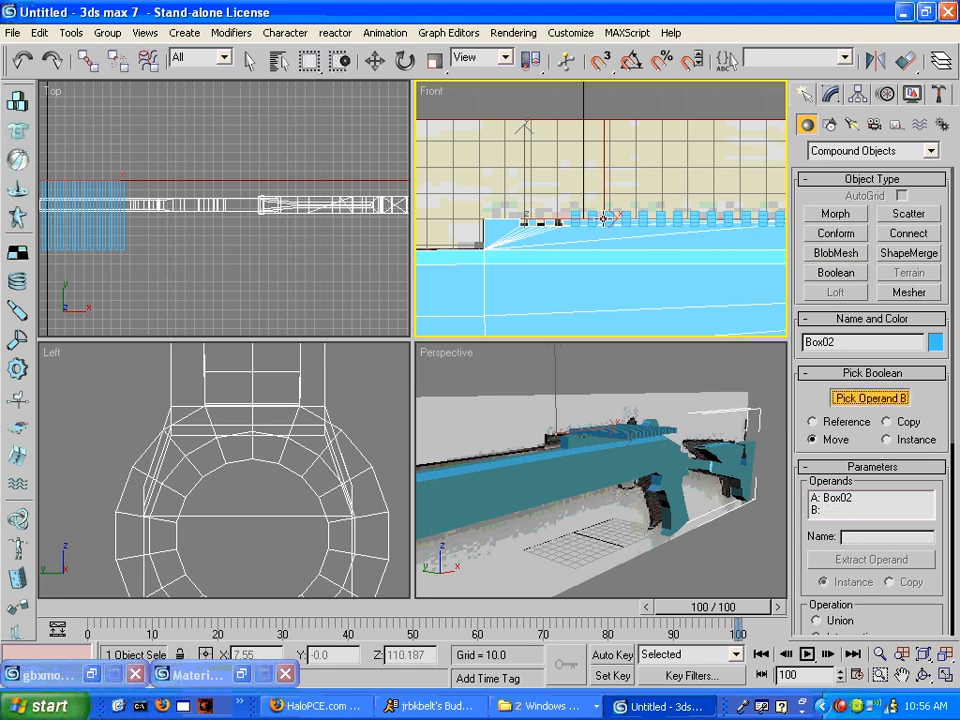
{"action": "left_click", "coordinate": [645, 274]}
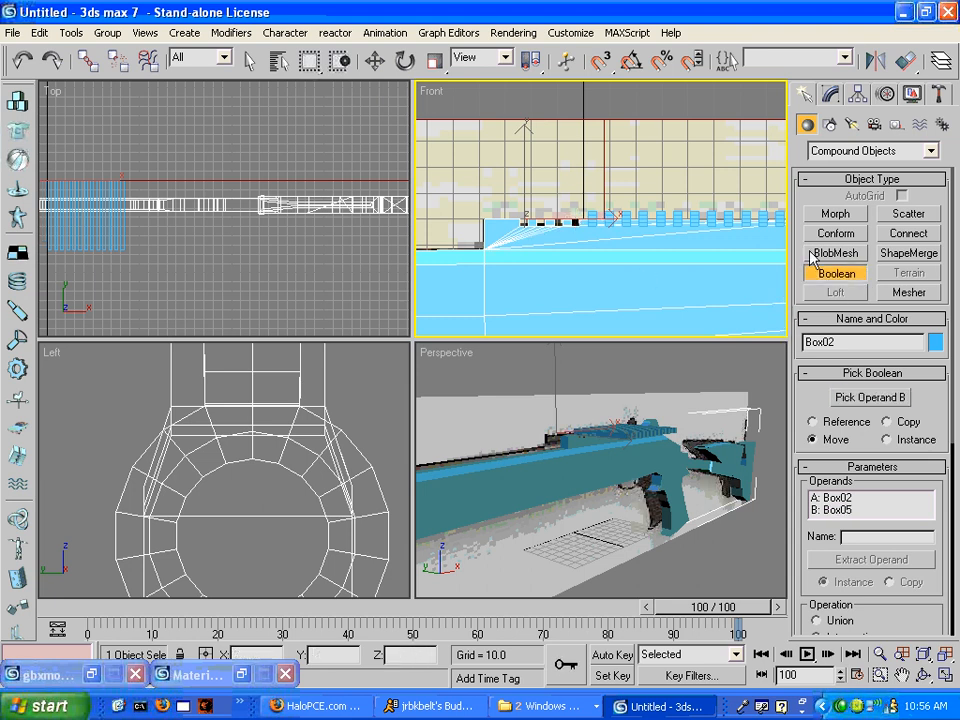
- Cut the following two boxes, Box06 and Box07, out of the receiver's top edge with separate Boolean subtractions
{"action": "left_click", "coordinate": [834, 273]}
{"action": "left_click", "coordinate": [858, 397]}
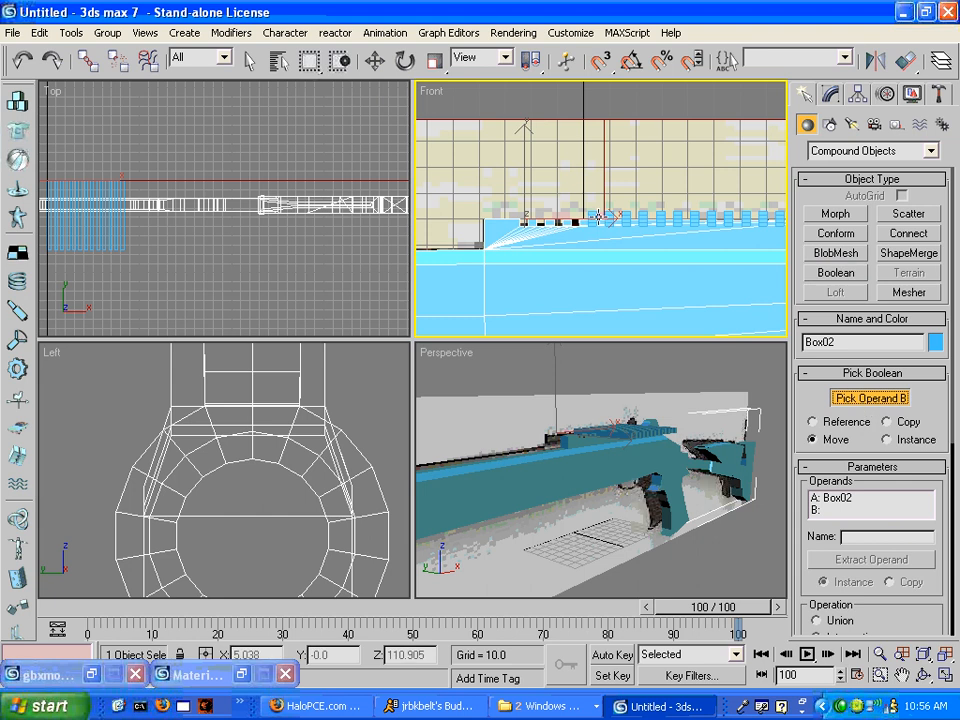
{"action": "left_click", "coordinate": [703, 296]}
{"action": "left_click", "coordinate": [834, 277]}
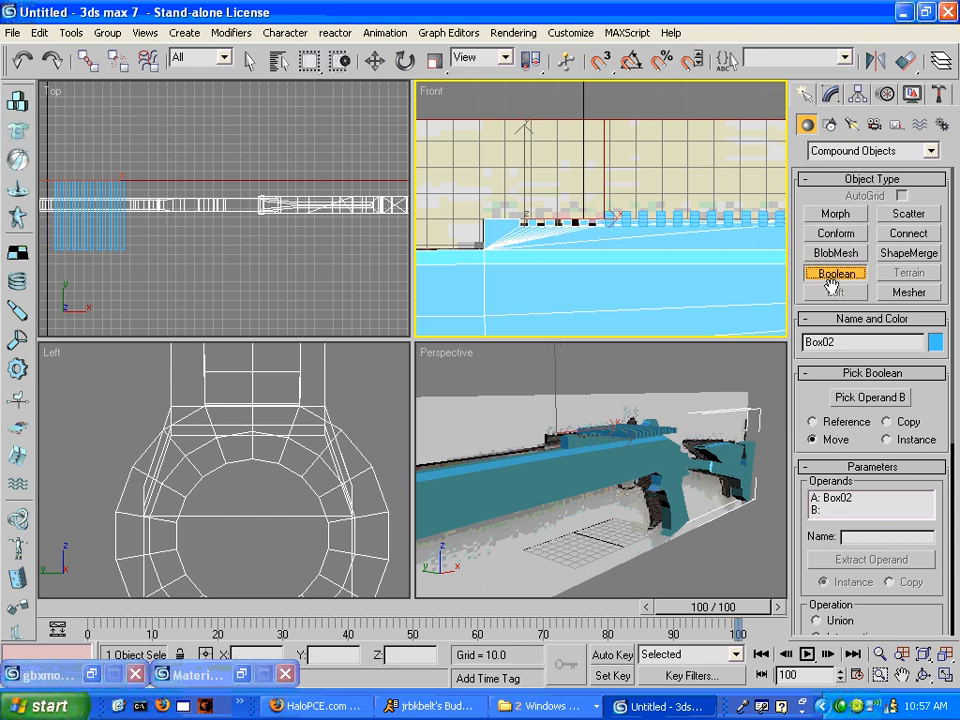
{"action": "left_click", "coordinate": [868, 397]}
{"action": "left_click", "coordinate": [612, 213]}
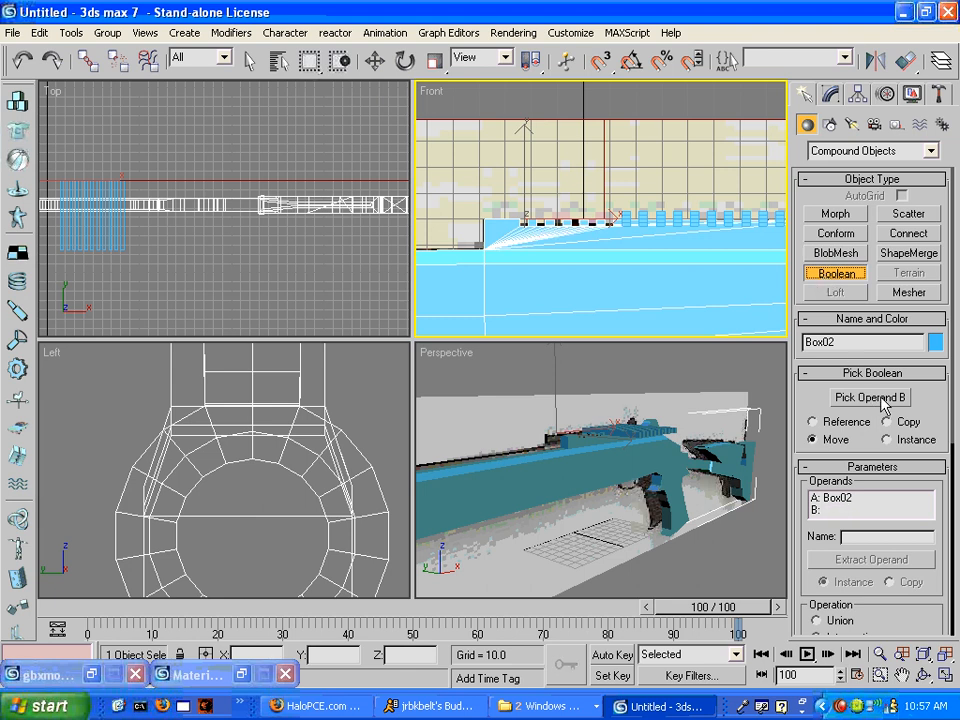
- Subtract Box08 and Box09 from the gun body, one Boolean operation for each box
{"action": "left_click", "coordinate": [868, 397]}
{"action": "left_click", "coordinate": [623, 216]}
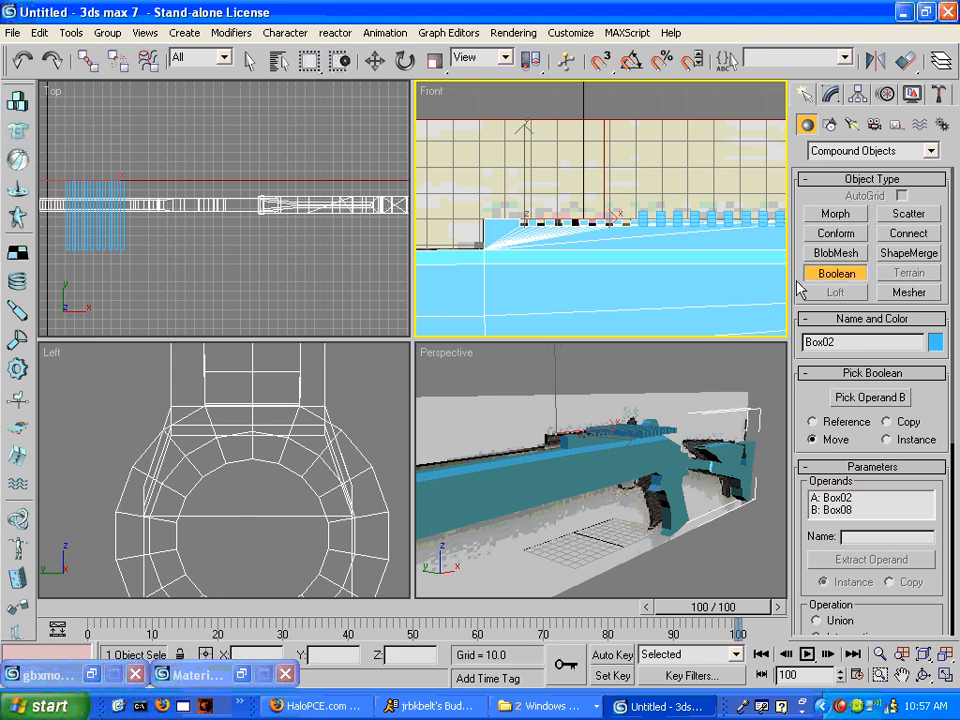
{"action": "left_click", "coordinate": [834, 272]}
{"action": "left_click", "coordinate": [868, 397]}
{"action": "left_click", "coordinate": [630, 210]}
- Subtract Box10 and Box11 from the receiver's top edge, using a new Boolean for each box
{"action": "left_click", "coordinate": [834, 272]}
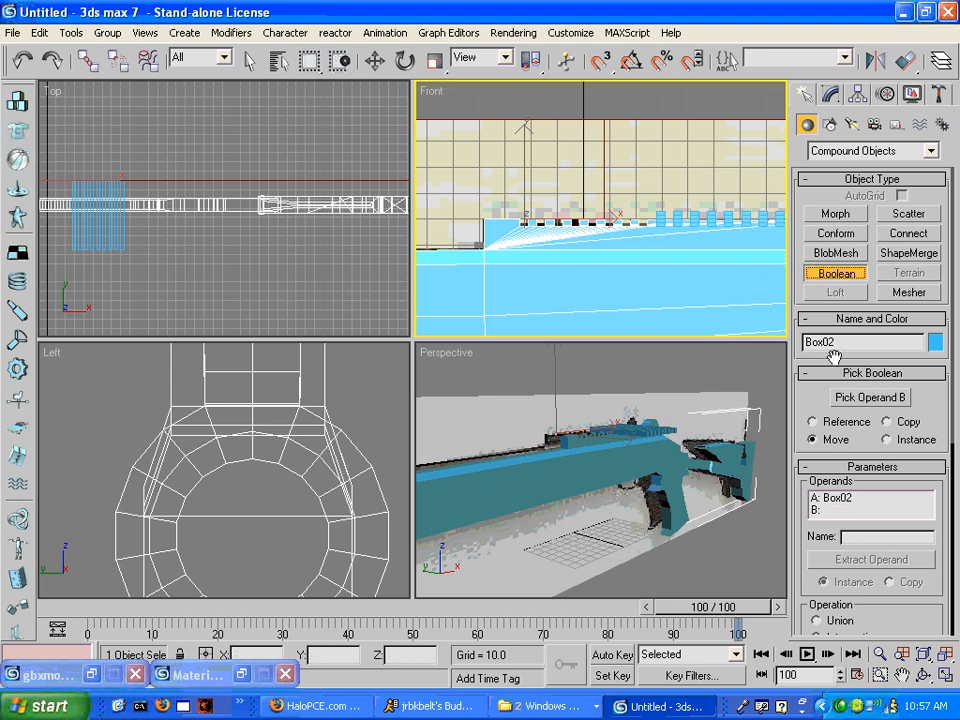
{"action": "left_click", "coordinate": [843, 400]}
{"action": "left_click", "coordinate": [660, 214]}
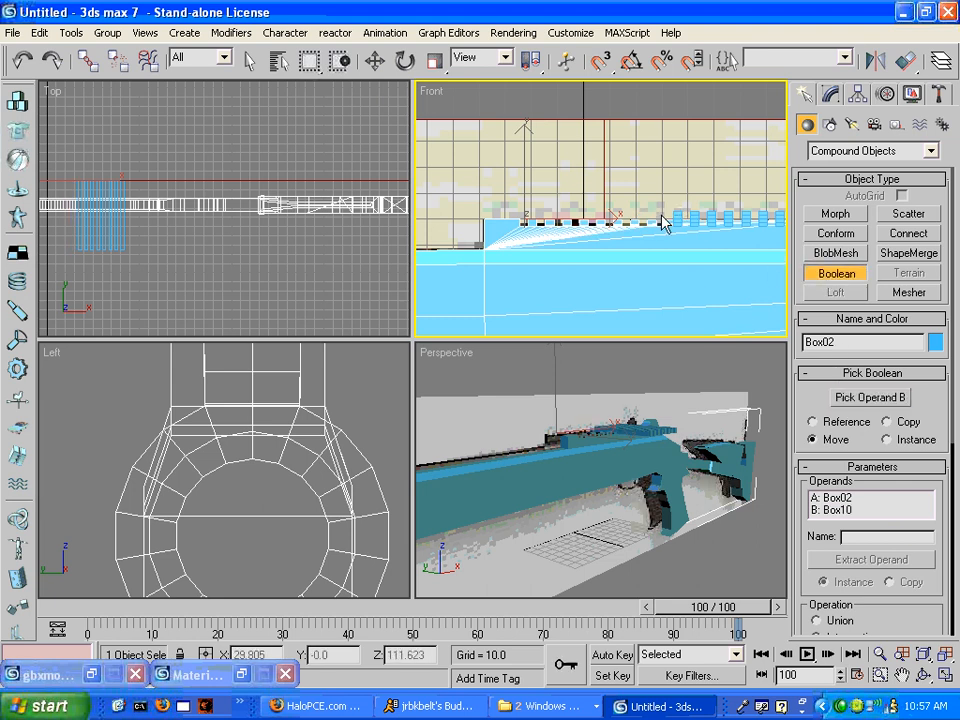
{"action": "left_click", "coordinate": [884, 399]}
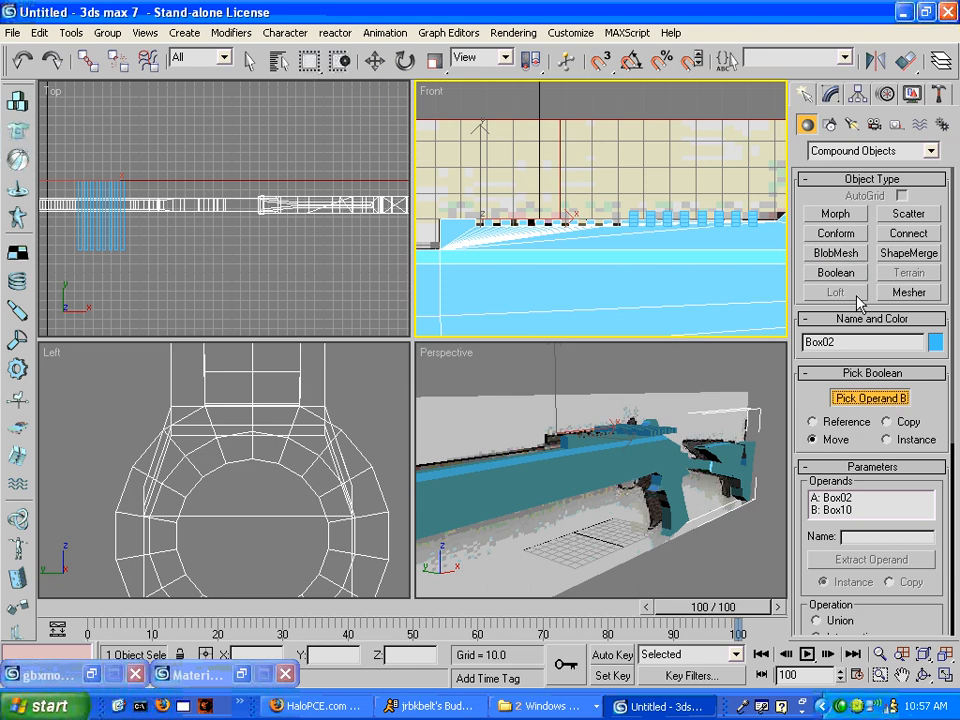
{"action": "left_click", "coordinate": [822, 273]}
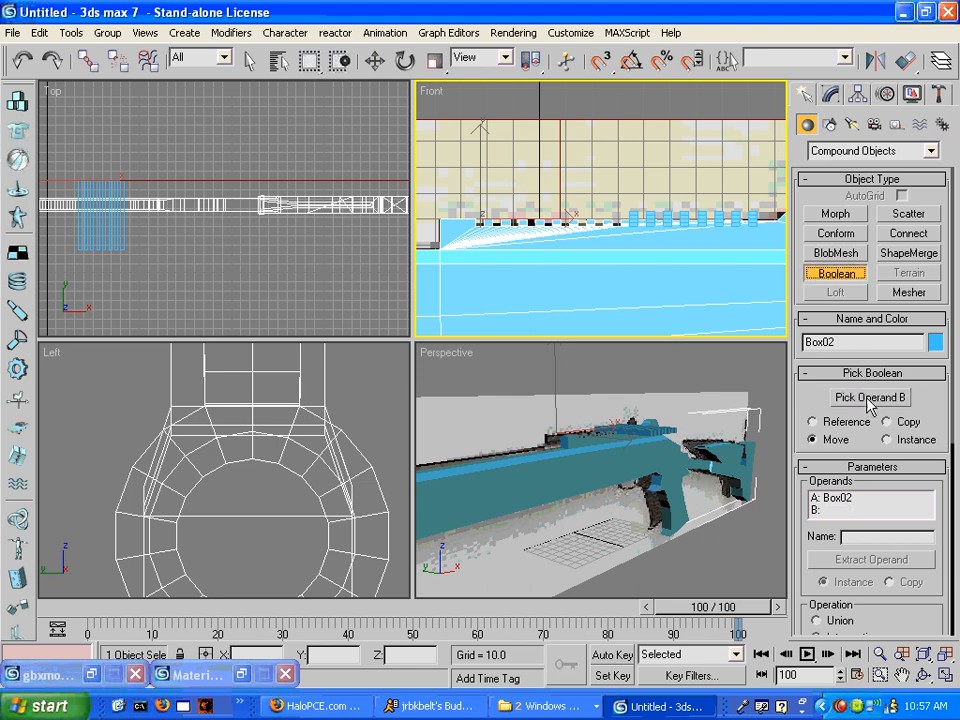
{"action": "left_click", "coordinate": [868, 399]}
{"action": "left_click", "coordinate": [632, 203]}
- Subtract Box12 and Box13 from the receiver's top edge, using a separate Boolean for each box
{"action": "left_click", "coordinate": [852, 279]}
{"action": "left_click", "coordinate": [873, 400]}
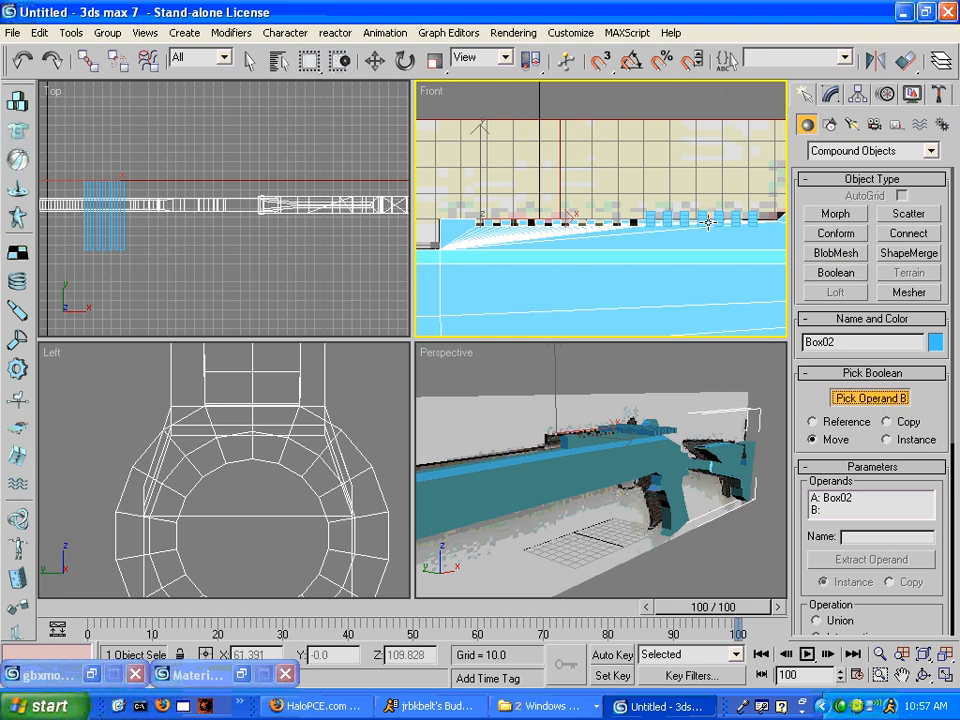
{"action": "left_click", "coordinate": [654, 222]}
{"action": "left_click", "coordinate": [834, 273]}
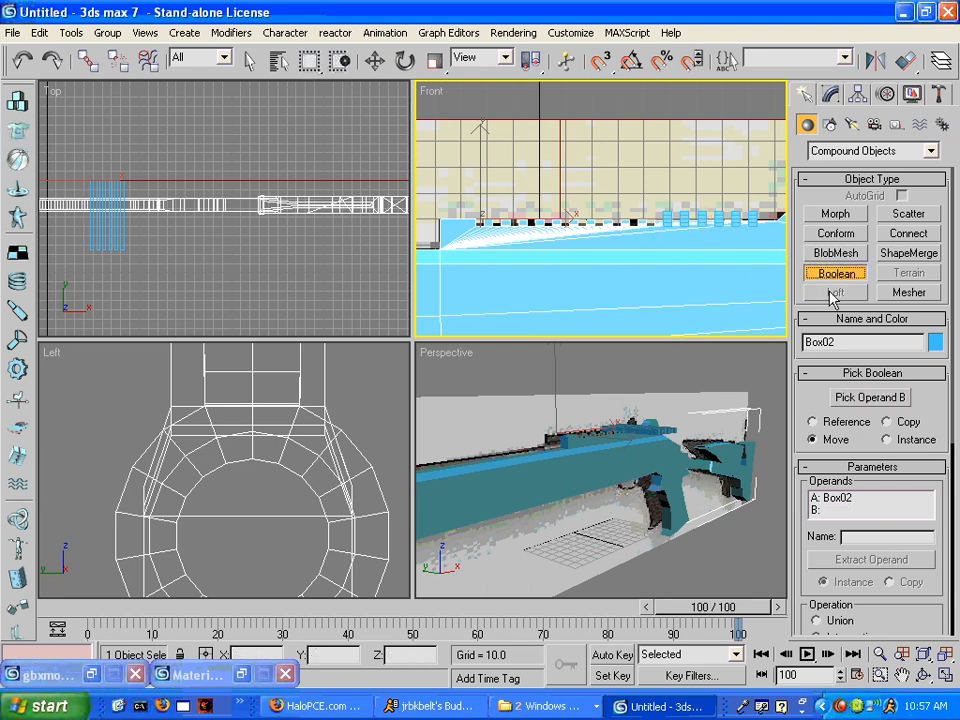
{"action": "left_click", "coordinate": [877, 399]}
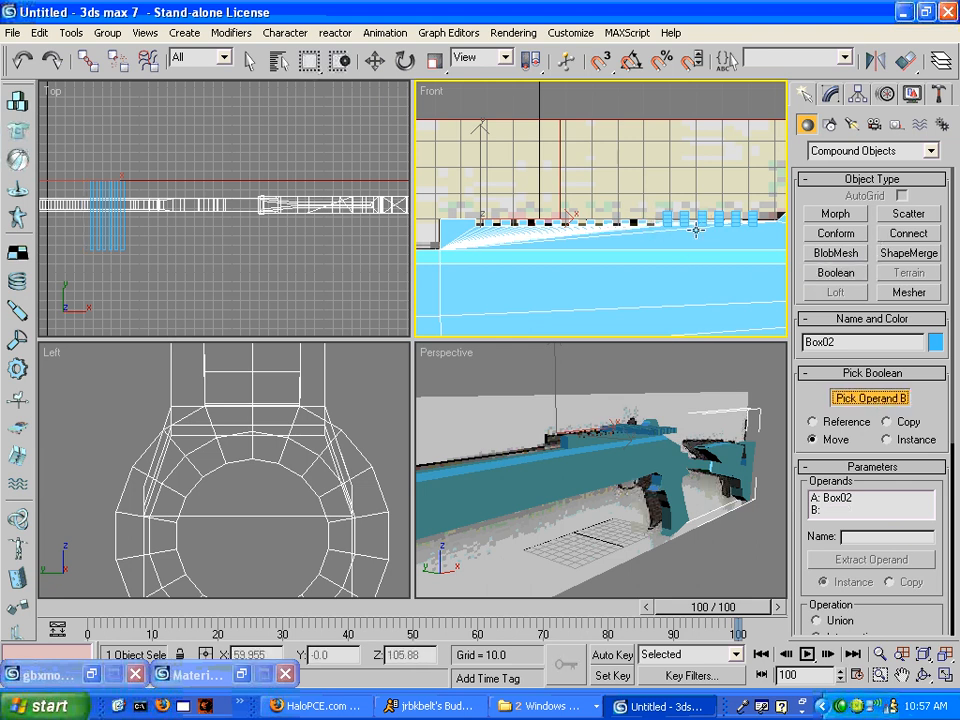
{"action": "left_click", "coordinate": [625, 212]}
- Cut the following two rail notches by subtracting Box14 and Box15 from the gun body individually
{"action": "left_click", "coordinate": [836, 273]}
{"action": "left_click", "coordinate": [868, 399]}
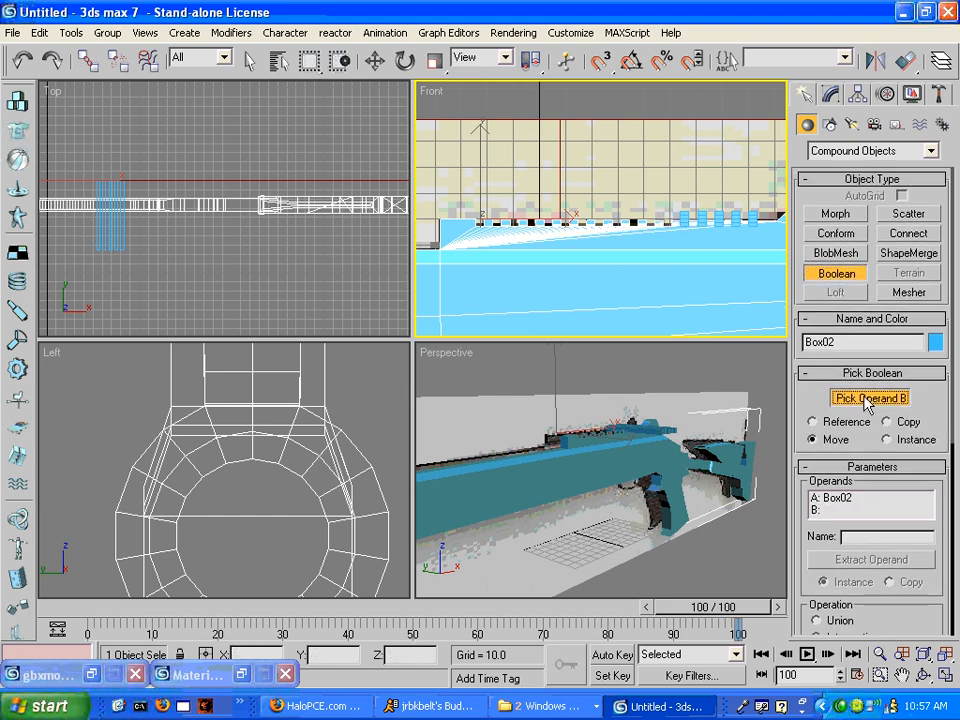
{"action": "left_click", "coordinate": [677, 215]}
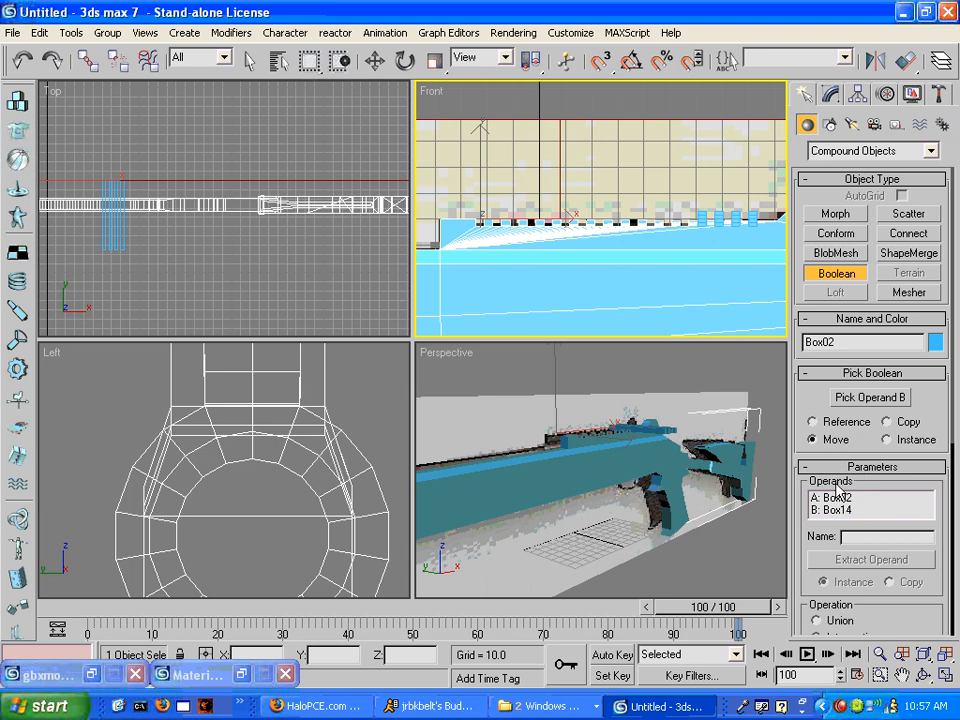
{"action": "left_click", "coordinate": [831, 277]}
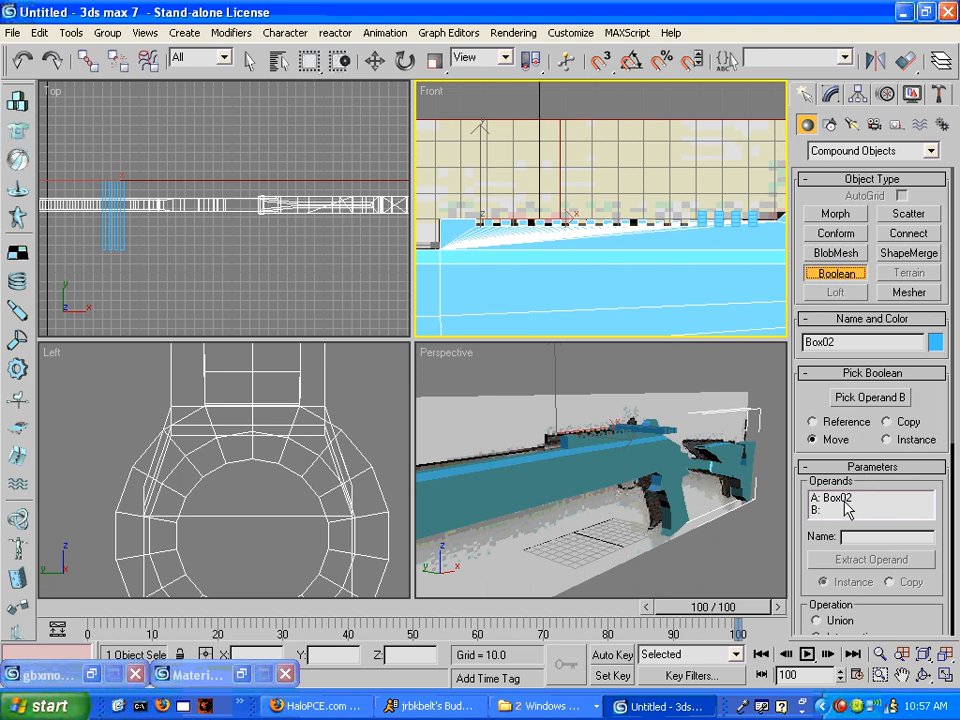
{"action": "left_click", "coordinate": [845, 399]}
{"action": "left_click", "coordinate": [589, 226]}
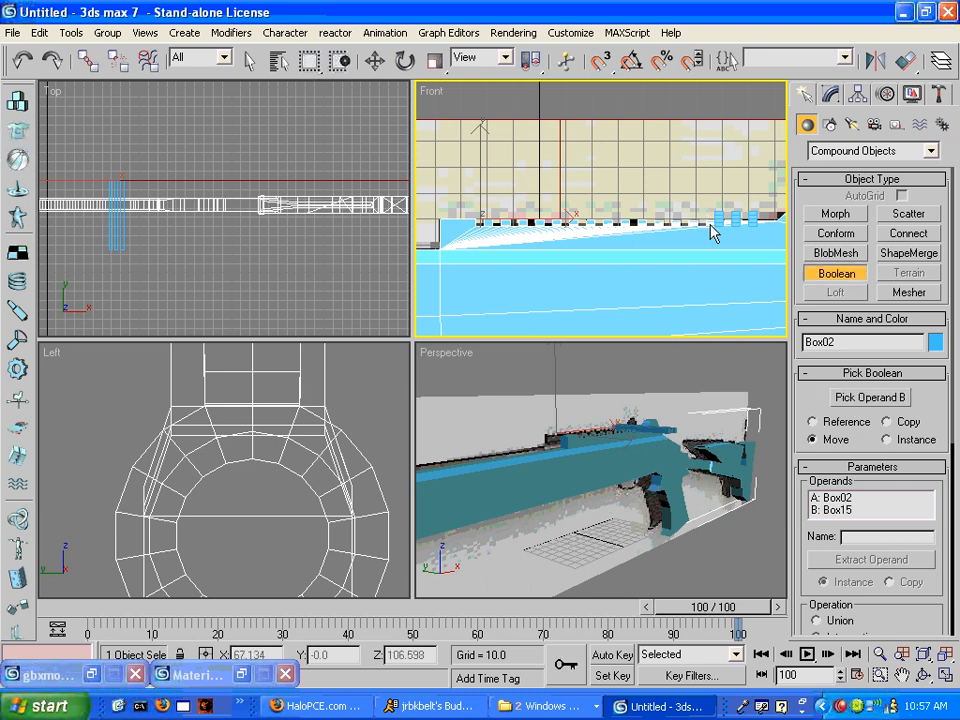
- Subtract the three rearmost boxes, Box16, Box17 and Box18, from the gun body with separate Boolean operations
{"action": "left_click", "coordinate": [825, 283]}
{"action": "left_click", "coordinate": [842, 397]}
{"action": "left_click", "coordinate": [719, 219]}
{"action": "left_click", "coordinate": [823, 279]}
{"action": "left_click", "coordinate": [866, 402]}
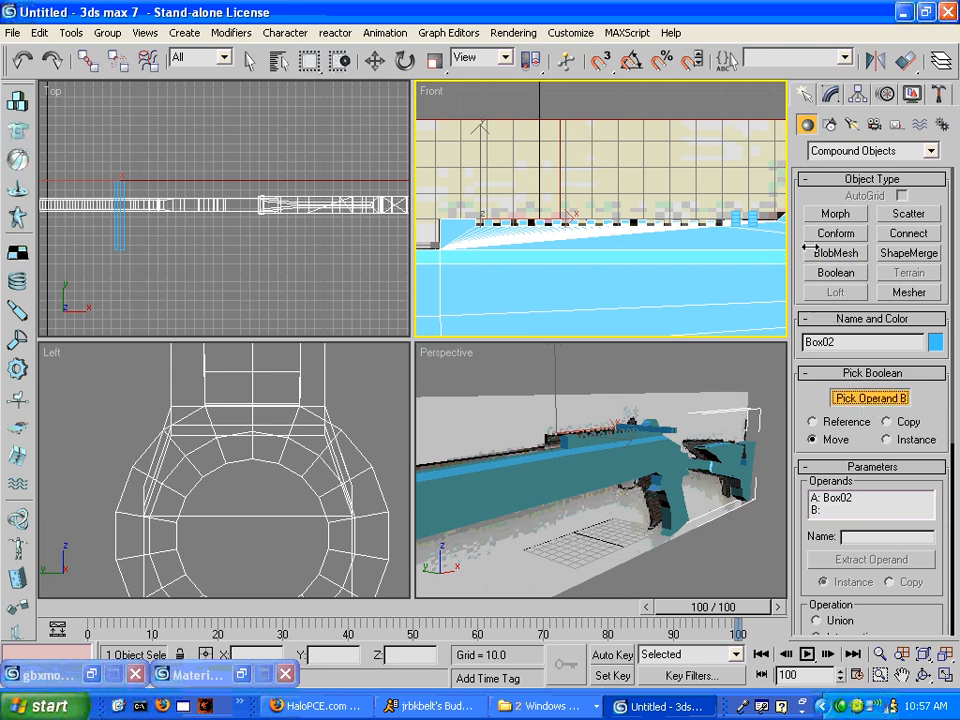
{"action": "left_click", "coordinate": [731, 217]}
{"action": "left_click", "coordinate": [836, 272]}
{"action": "left_click", "coordinate": [881, 403]}
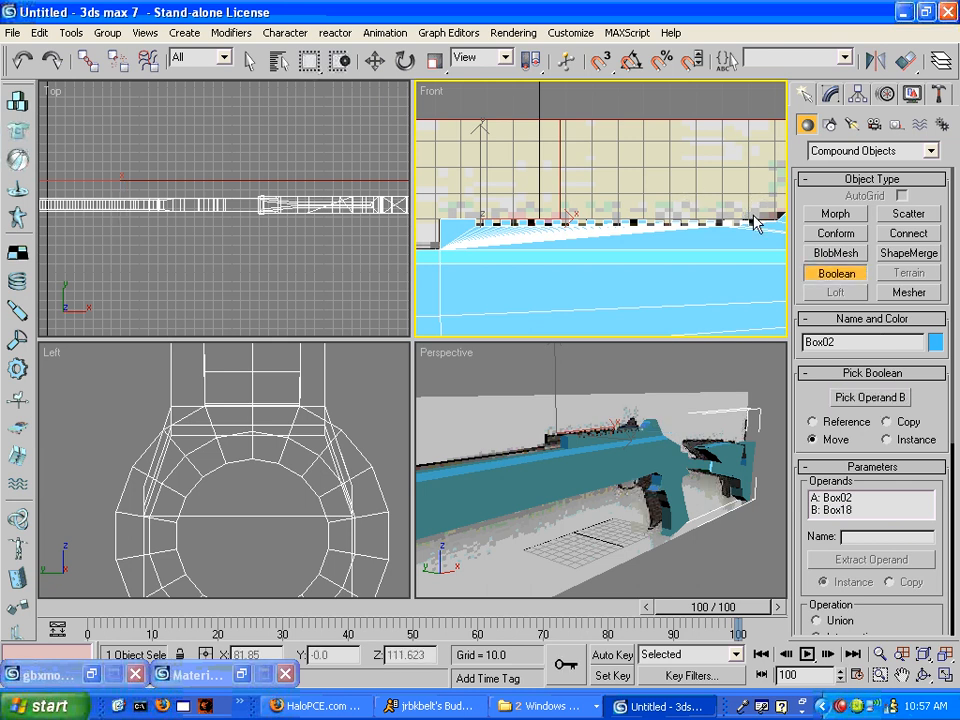
{"action": "left_click", "coordinate": [690, 221]}
- Test-render the perspective view and examine the notched rail on top of the receiver up close
{"action": "scroll", "coordinate": [690, 221], "scroll_direction": "down", "scroll_amount": 5}
{"action": "scroll", "coordinate": [597, 511], "scroll_direction": "up", "scroll_amount": 5}
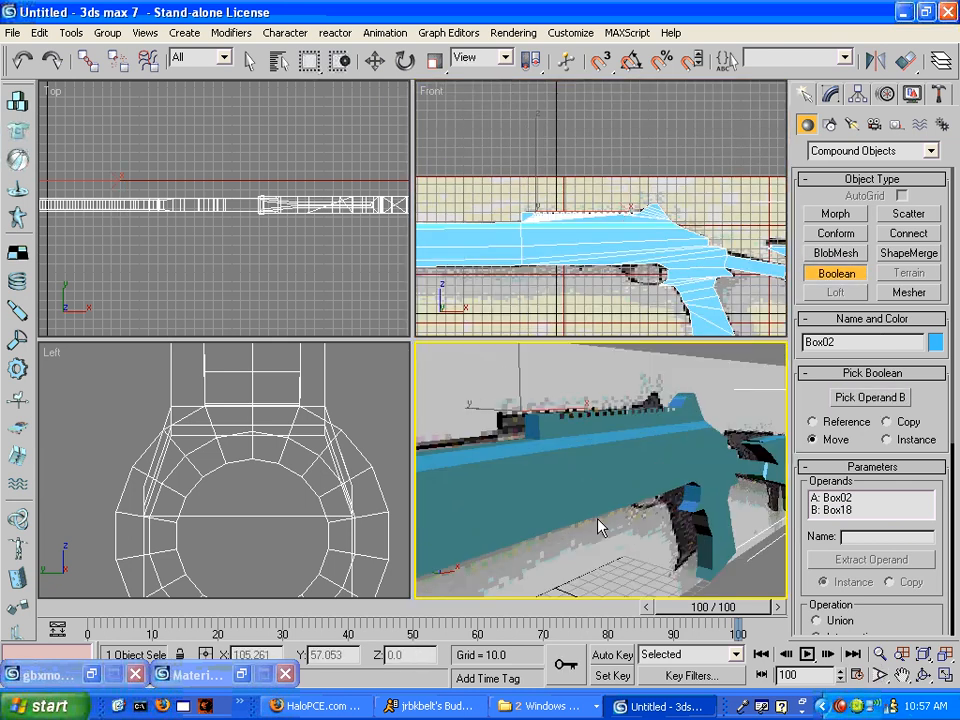
{"action": "key", "text": "F9"}
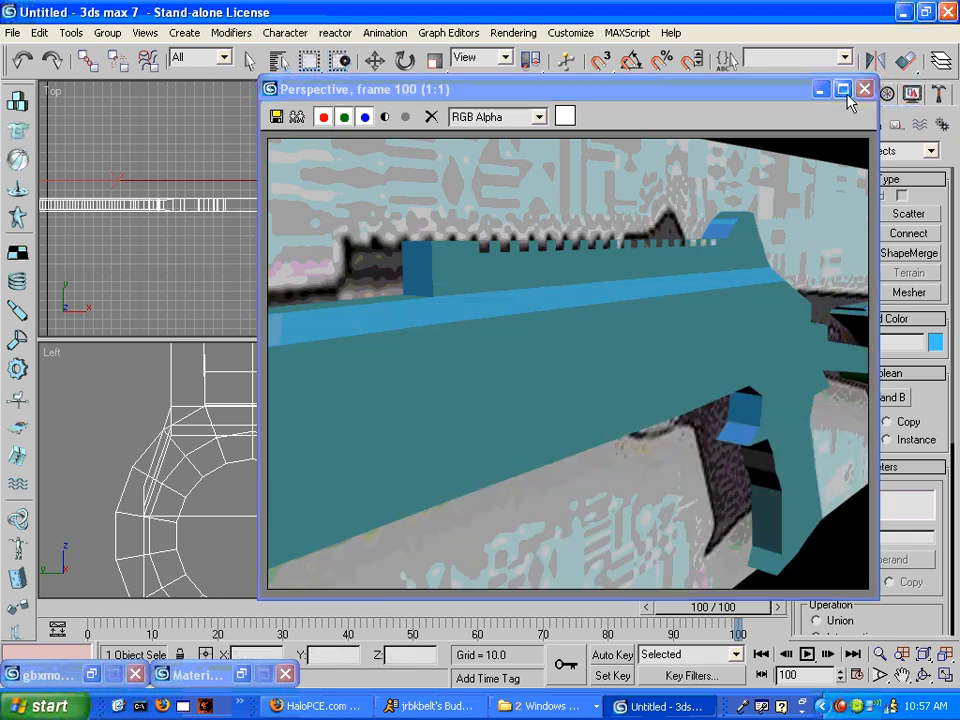
{"action": "left_click", "coordinate": [865, 90]}
{"action": "middle_click_drag", "start_coordinate": [690, 433], "coordinate": [680, 545]}
{"action": "key", "text": "F9"}
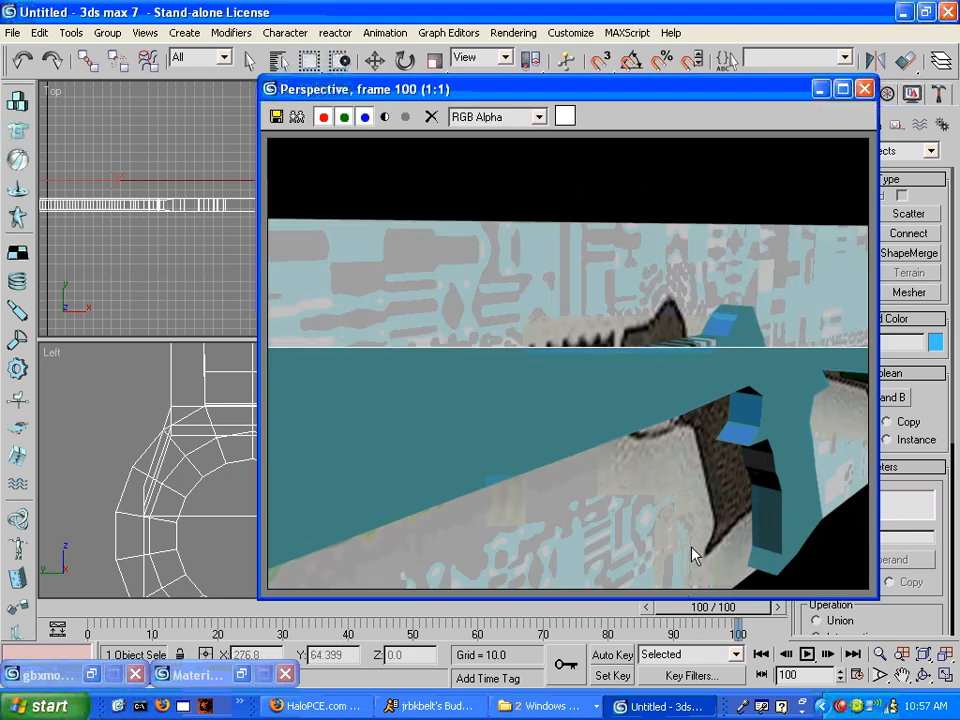
{"action": "left_click", "coordinate": [865, 89]}
{"action": "scroll", "coordinate": [621, 471], "scroll_direction": "up", "scroll_amount": 3}
{"action": "middle_click_drag", "start_coordinate": [622, 486], "coordinate": [574, 626]}
{"action": "middle_click_drag", "start_coordinate": [600, 472], "coordinate": [600, 520]}
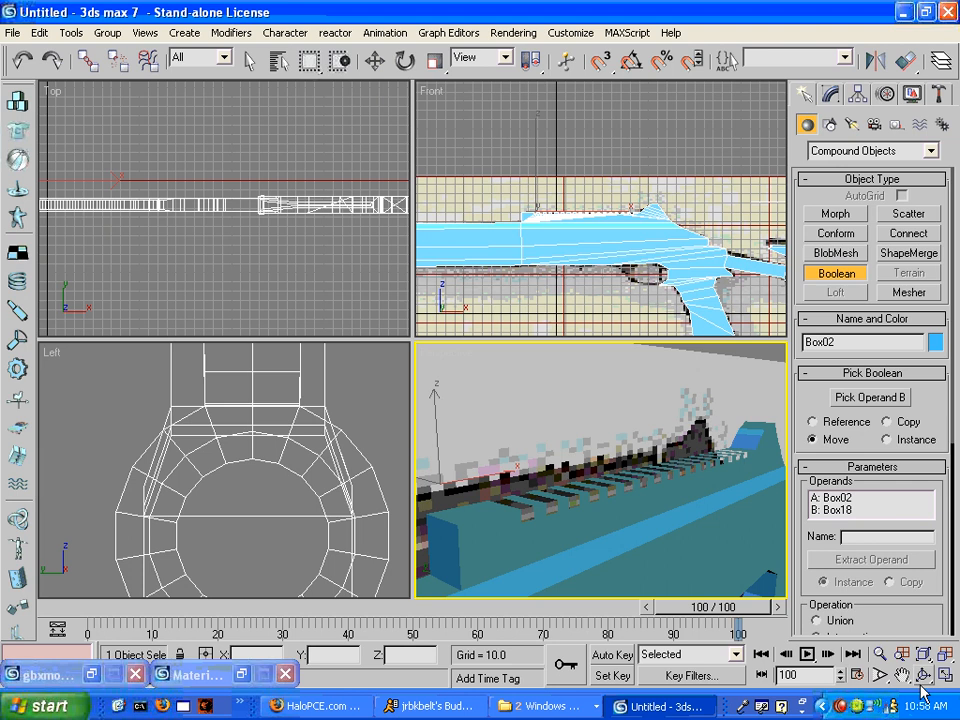
{"action": "left_click", "coordinate": [921, 676]}
{"action": "left_click_drag", "start_coordinate": [677, 456], "coordinate": [664, 480]}
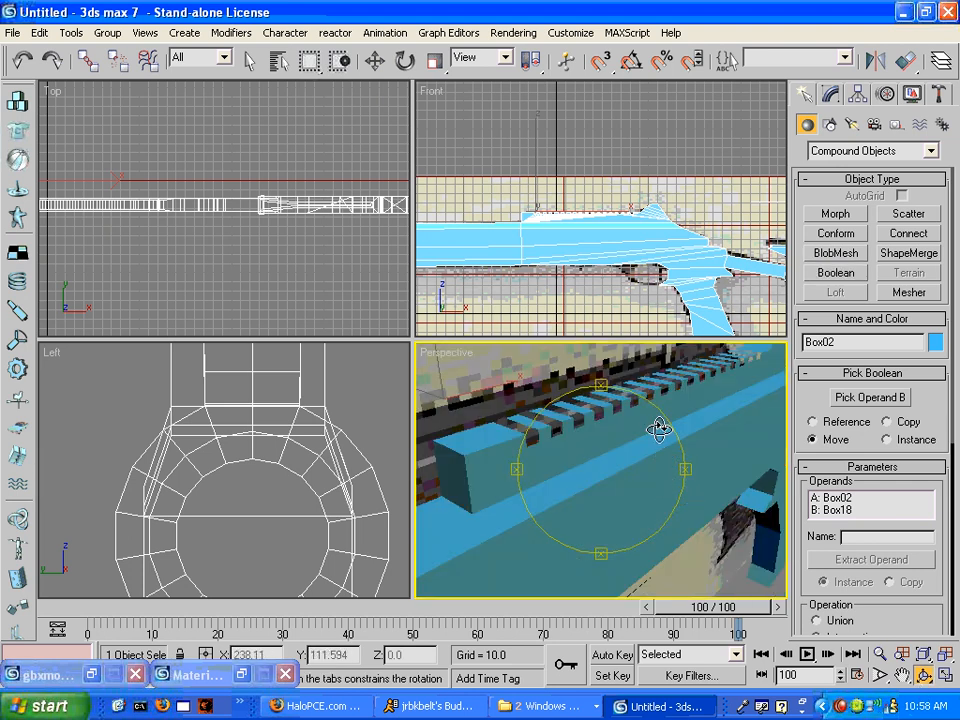
- Set the ambient and diffuse colour of the 02 - Default material to pure, saturated blue
{"action": "key", "text": "m"}
{"action": "left_click", "coordinate": [257, 188]}
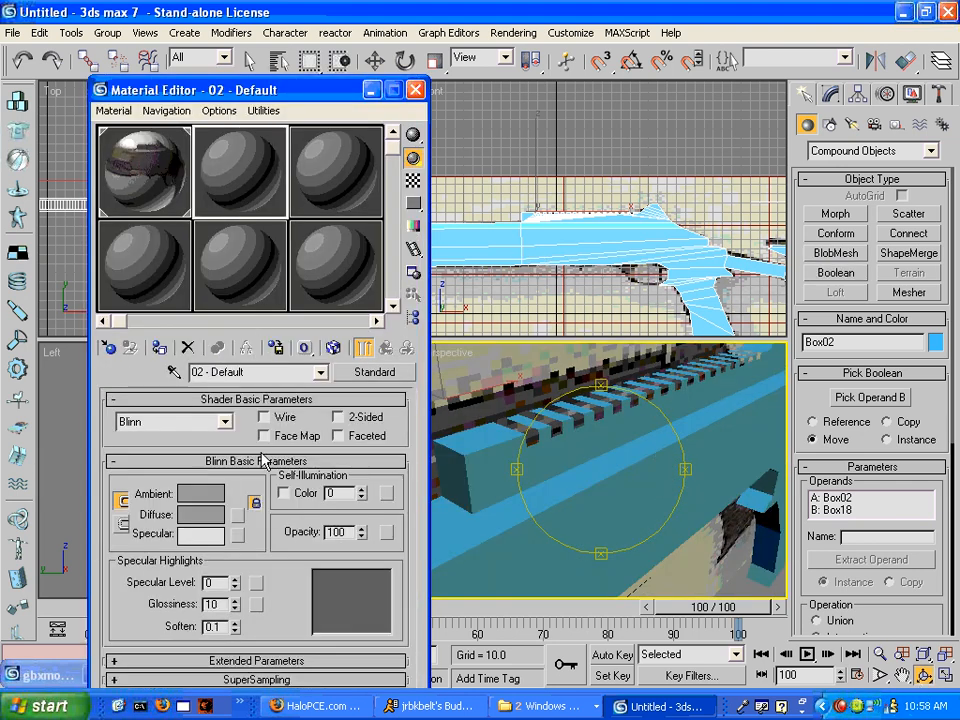
{"action": "left_click", "coordinate": [199, 494]}
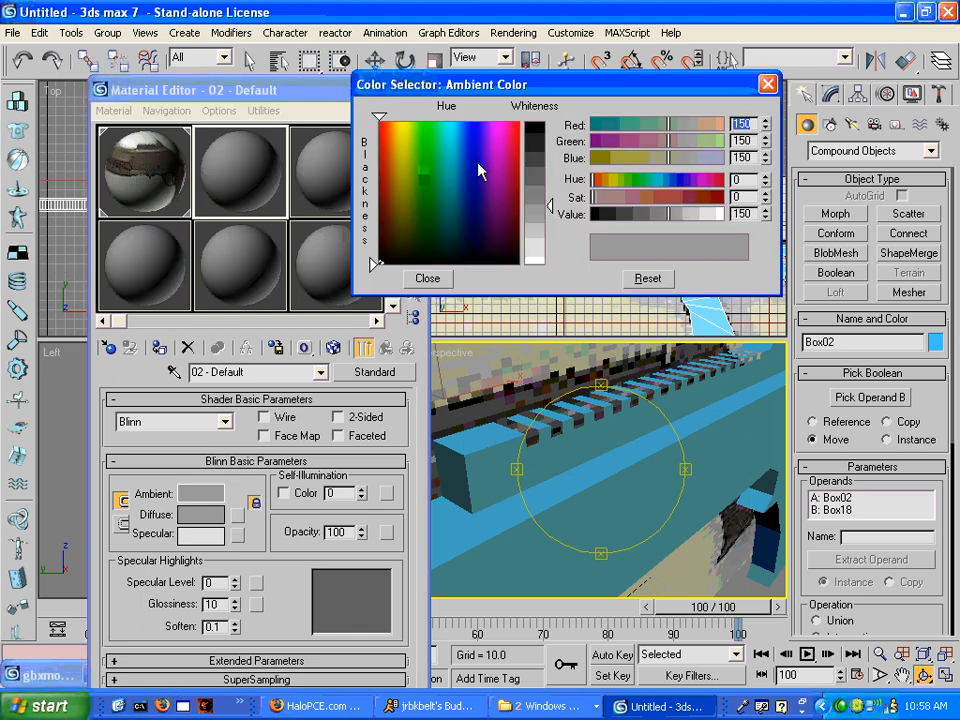
{"action": "left_click_drag", "start_coordinate": [462, 170], "coordinate": [473, 122]}
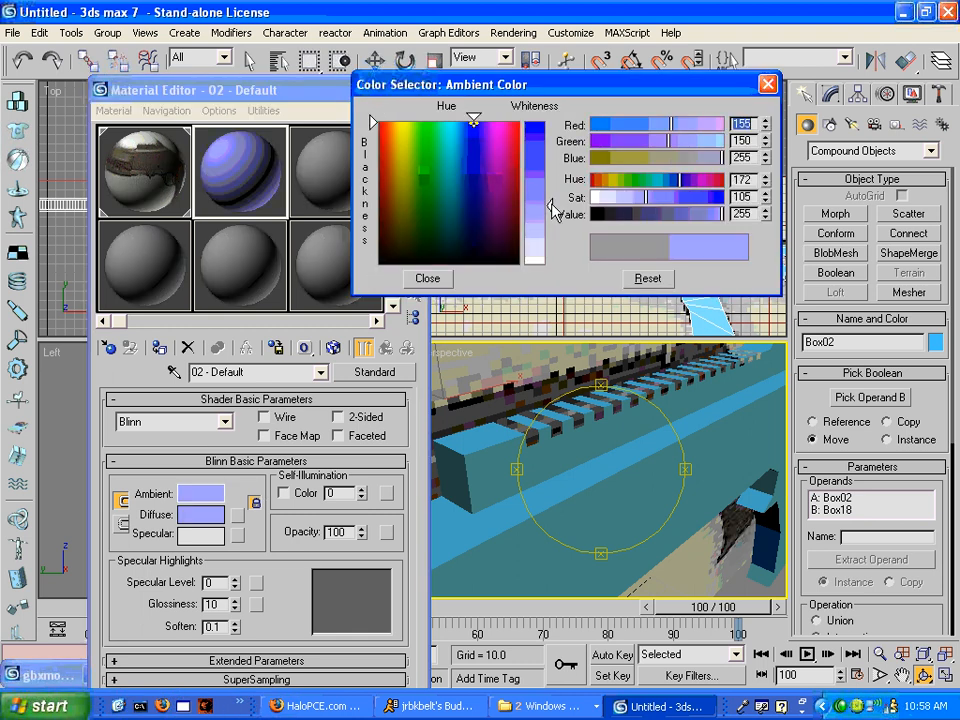
{"action": "left_click_drag", "start_coordinate": [552, 210], "coordinate": [552, 122]}
{"action": "left_click", "coordinate": [430, 278]}
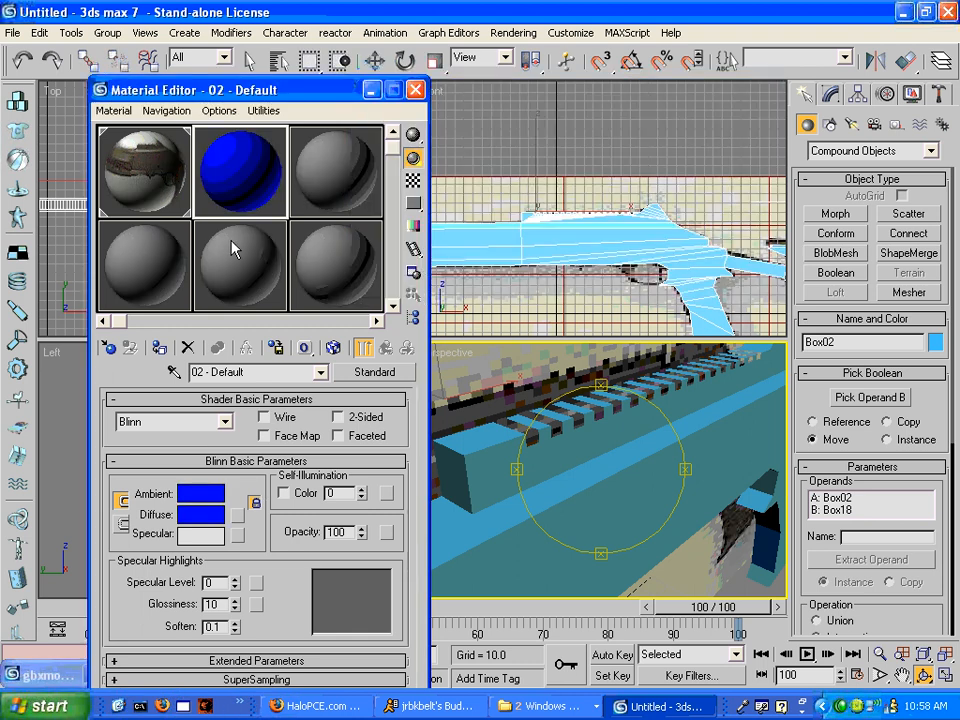
- Assign the blue material to the gun body and make the material 2-Sided
{"action": "left_click_drag", "start_coordinate": [240, 188], "coordinate": [443, 383]}
{"action": "left_click", "coordinate": [339, 417]}
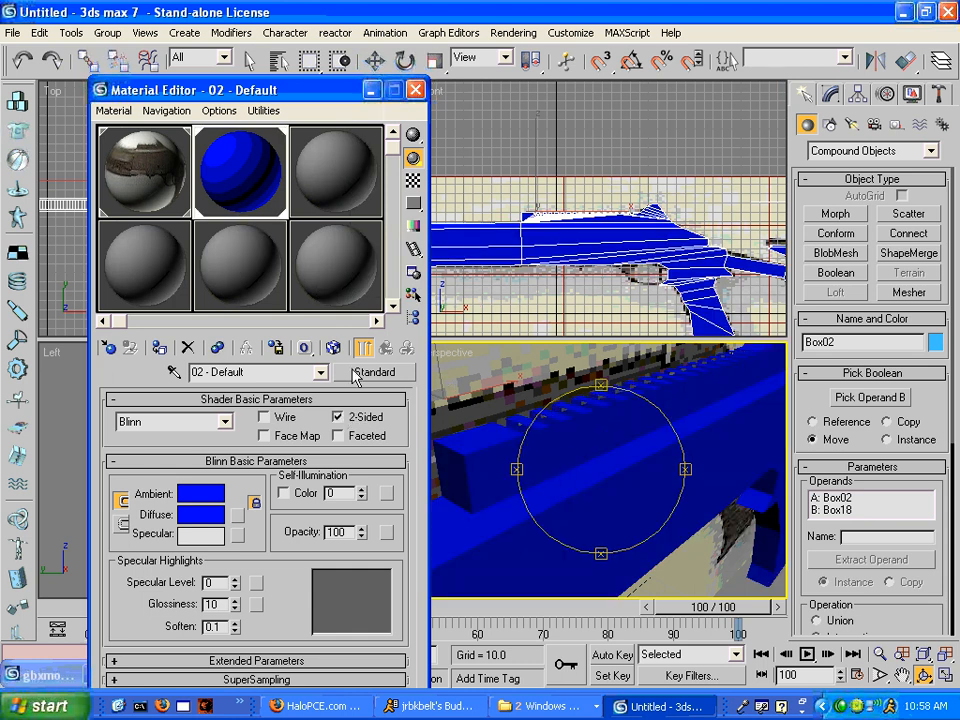
{"action": "left_click", "coordinate": [371, 91]}
- Render the blue gun from several perspective angles and examine the rail notches and receiver
{"action": "key", "text": "shift+q"}
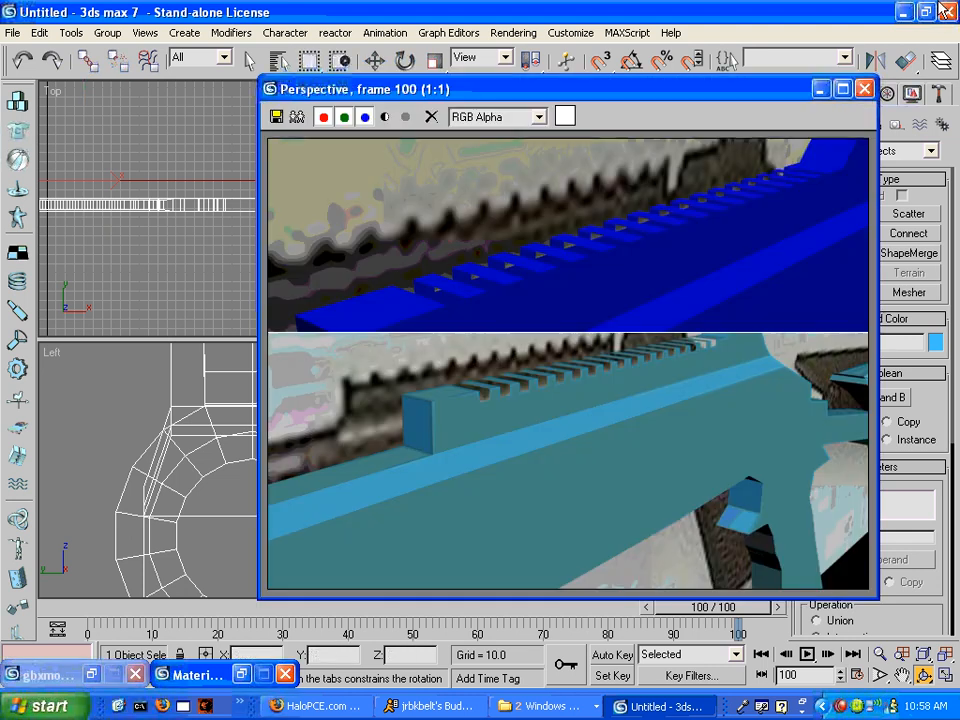
{"action": "left_click", "coordinate": [865, 89]}
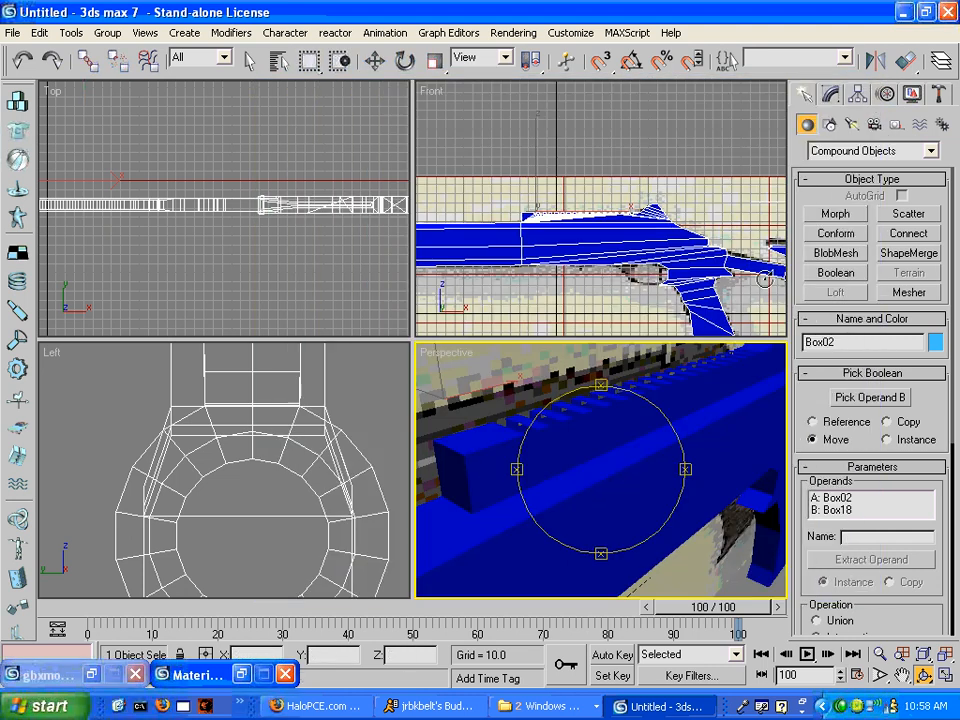
{"action": "left_click_drag", "start_coordinate": [585, 458], "coordinate": [366, 433]}
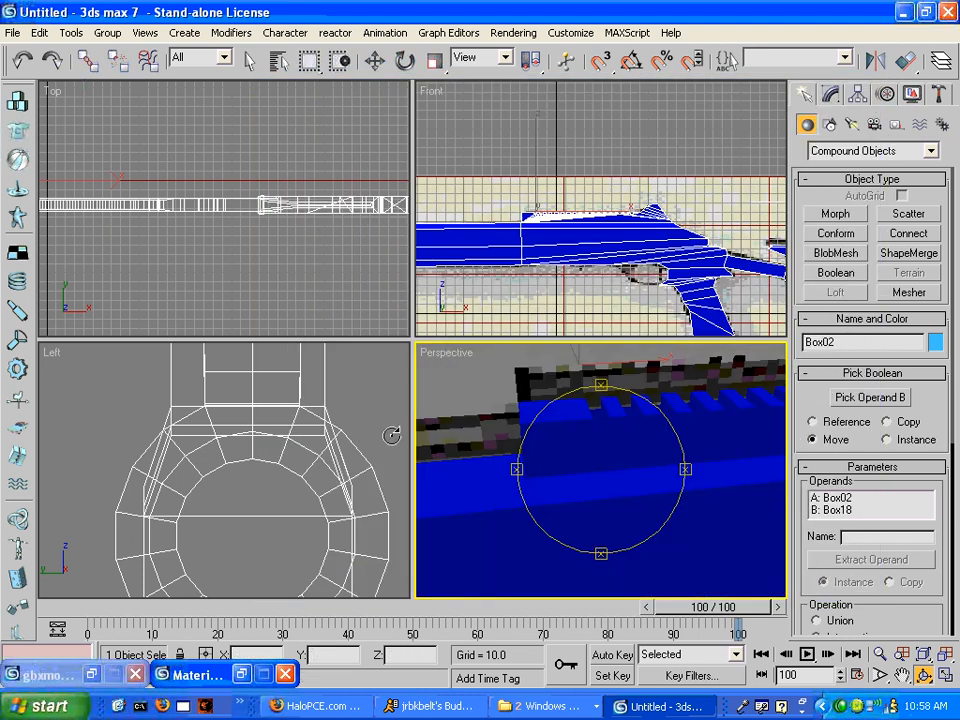
{"action": "middle_click_drag", "start_coordinate": [704, 411], "coordinate": [168, 425]}
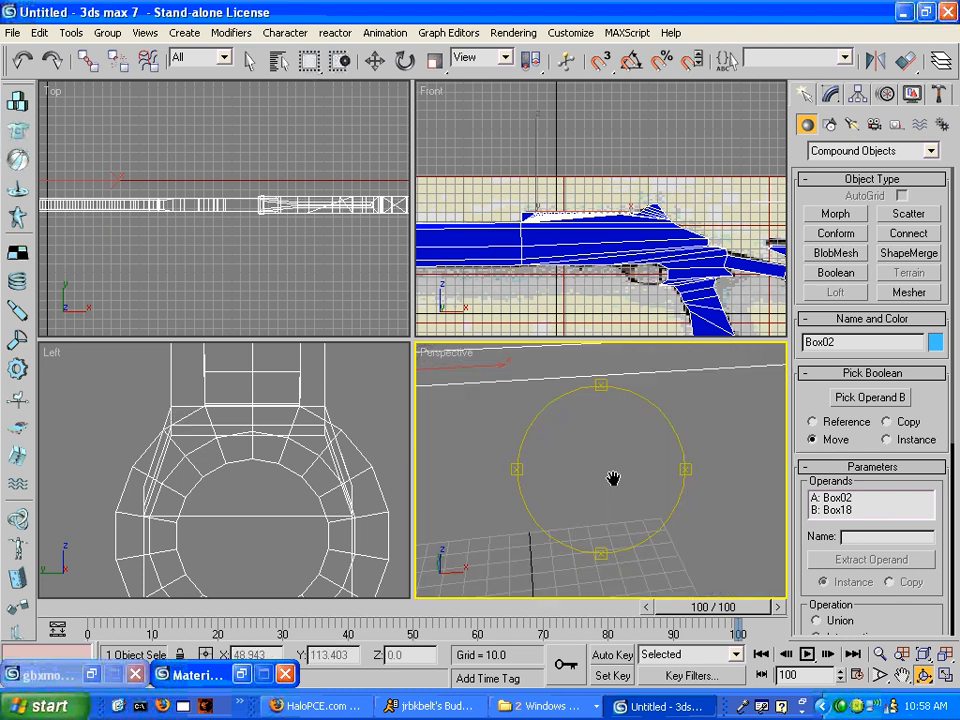
{"action": "left_click_drag", "start_coordinate": [734, 440], "coordinate": [777, 397]}
{"action": "left_click_drag", "start_coordinate": [590, 432], "coordinate": [499, 484]}
{"action": "middle_click_drag", "start_coordinate": [499, 484], "coordinate": [801, 343]}
{"action": "mouse_move", "coordinate": [611, 433]}
{"action": "middle_mouse_down"}
{"action": "mouse_move", "coordinate": [566, 456]}
{"action": "mouse_move", "coordinate": [888, 536]}
{"action": "middle_mouse_up"}
{"action": "left_click_drag", "start_coordinate": [625, 429], "coordinate": [554, 472]}
{"action": "middle_click_drag", "start_coordinate": [592, 245], "coordinate": [602, 40]}
{"action": "scroll", "coordinate": [601, 256], "scroll_direction": "up", "scroll_amount": 6}
{"action": "middle_click_drag", "start_coordinate": [622, 317], "coordinate": [620, 323]}
{"action": "mouse_move", "coordinate": [636, 398]}
{"action": "middle_mouse_down"}
{"action": "mouse_move", "coordinate": [664, 521]}
{"action": "mouse_move", "coordinate": [628, 527]}
{"action": "mouse_move", "coordinate": [657, 535]}
{"action": "middle_mouse_up"}
{"action": "scroll", "coordinate": [663, 521], "scroll_direction": "down", "scroll_amount": 3}
{"action": "scroll", "coordinate": [741, 538], "scroll_direction": "down", "scroll_amount": 3}
{"action": "key", "text": "shift+q"}
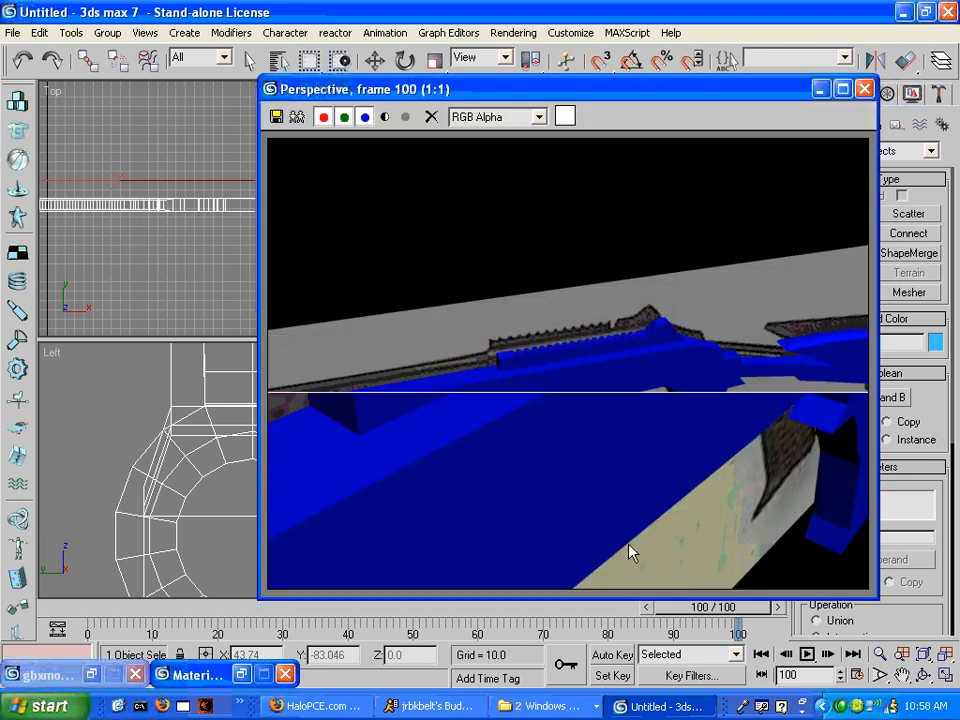
{"action": "left_click", "coordinate": [864, 89]}
- Examine the stock up close and render the whole shotgun in the perspective view
{"action": "left_click_drag", "start_coordinate": [644, 513], "coordinate": [666, 456]}
{"action": "middle_click_drag", "start_coordinate": [647, 453], "coordinate": [544, 456]}
{"action": "scroll", "coordinate": [544, 456], "scroll_direction": "up", "scroll_amount": 3}
{"action": "middle_click_drag", "start_coordinate": [616, 478], "coordinate": [502, 503]}
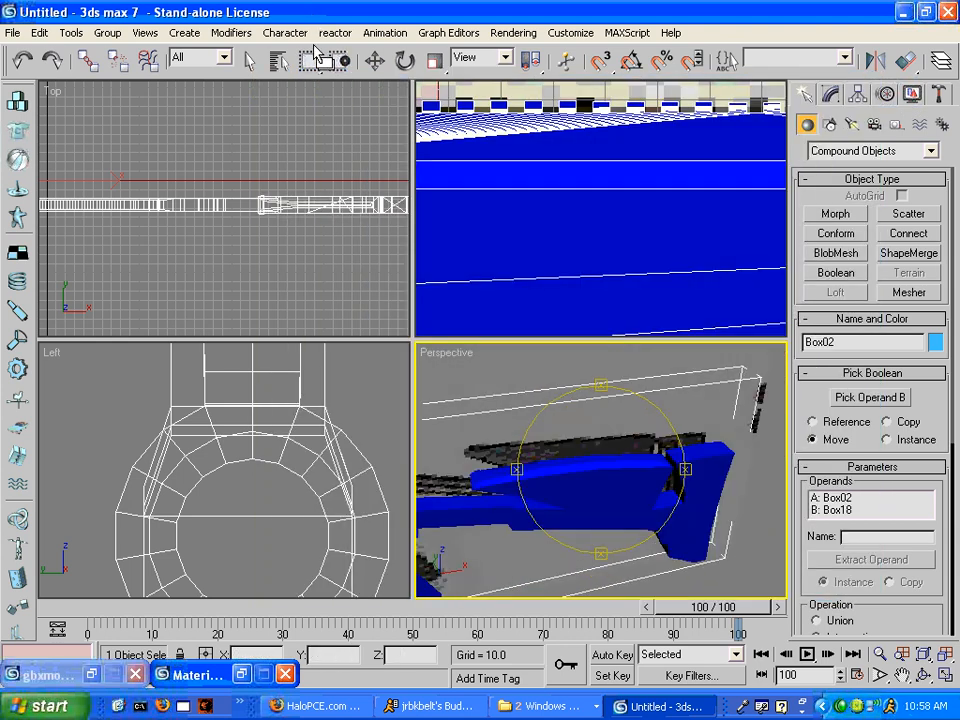
{"action": "left_click", "coordinate": [249, 61]}
{"action": "right_click", "coordinate": [621, 491]}
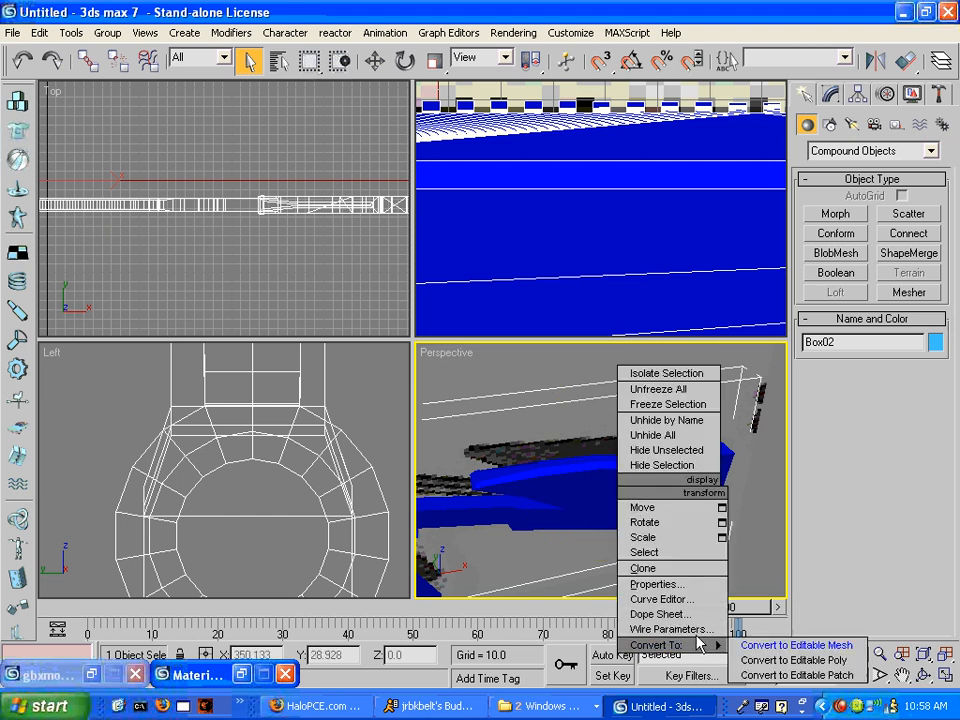
{"action": "left_click", "coordinate": [504, 475]}
{"action": "scroll", "coordinate": [522, 486], "scroll_direction": "down", "scroll_amount": 10}
{"action": "scroll", "coordinate": [536, 486], "scroll_direction": "up", "scroll_amount": 2}
{"action": "middle_click_drag", "start_coordinate": [536, 486], "coordinate": [480, 514]}
{"action": "scroll", "coordinate": [480, 514], "scroll_direction": "up", "scroll_amount": 2}
{"action": "key", "text": "shift+q"}
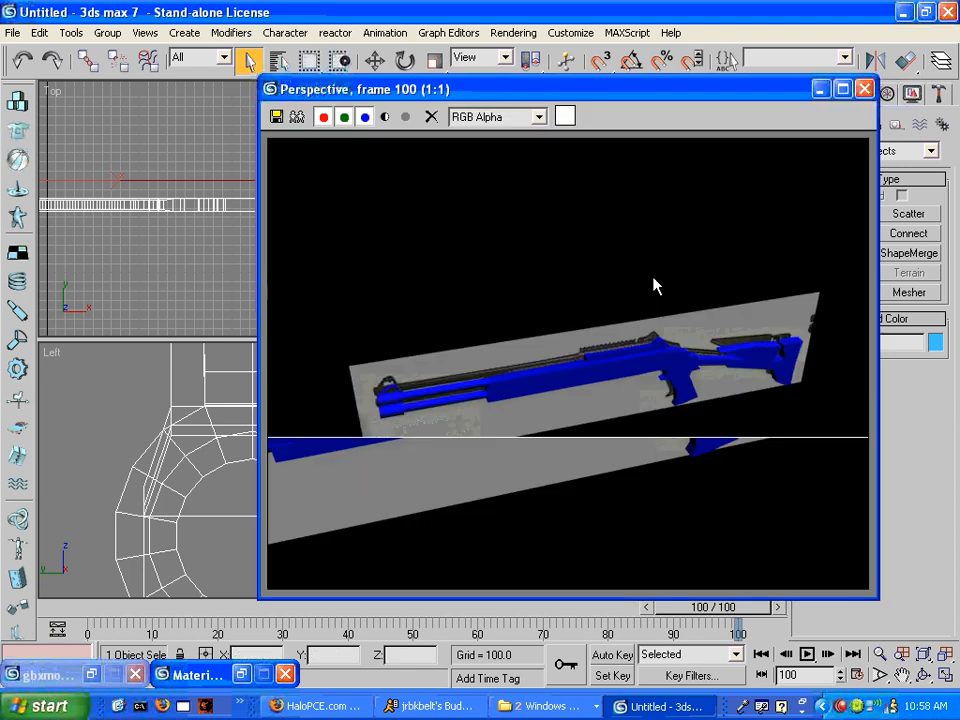
{"action": "left_click", "coordinate": [865, 90]}
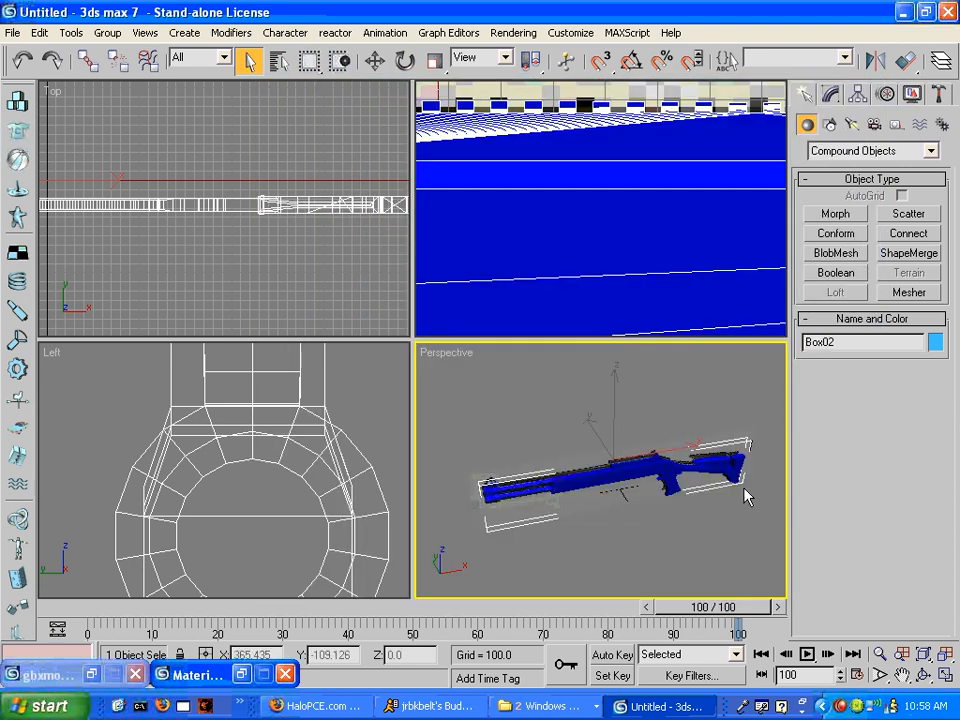
- Examine the receiver's underside around the trigger guard in the perspective and front views
{"action": "scroll", "coordinate": [664, 439], "scroll_direction": "up", "scroll_amount": 7}
{"action": "middle_click_drag", "start_coordinate": [662, 426], "coordinate": [609, 501]}
{"action": "middle_click_drag", "start_coordinate": [575, 462], "coordinate": [592, 527]}
{"action": "left_click", "coordinate": [923, 676]}
{"action": "left_click_drag", "start_coordinate": [647, 419], "coordinate": [630, 339]}
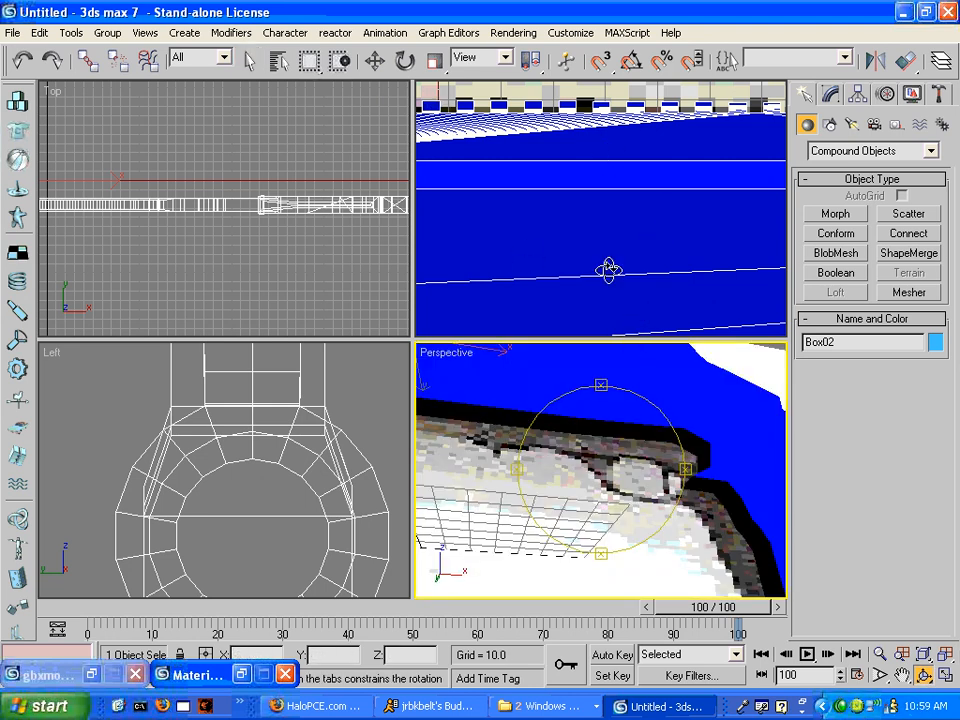
{"action": "middle_click", "coordinate": [440, 107]}
{"action": "scroll", "coordinate": [626, 275], "scroll_direction": "down", "scroll_amount": 8}
{"action": "scroll", "coordinate": [527, 195], "scroll_direction": "up", "scroll_amount": 3}
{"action": "middle_click_drag", "start_coordinate": [656, 287], "coordinate": [629, 275]}
{"action": "left_click_drag", "start_coordinate": [628, 275], "coordinate": [635, 302]}
{"action": "left_click_drag", "start_coordinate": [560, 121], "coordinate": [585, 136]}
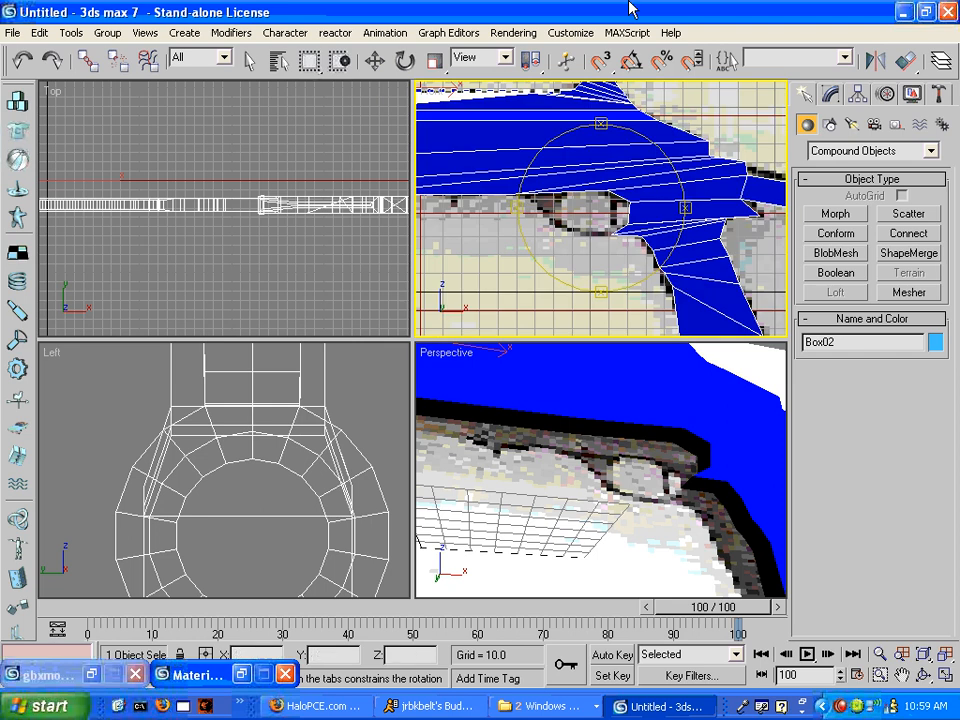
- Select the gun body Box02 and convert it to an Editable Mesh
{"action": "left_click", "coordinate": [249, 61]}
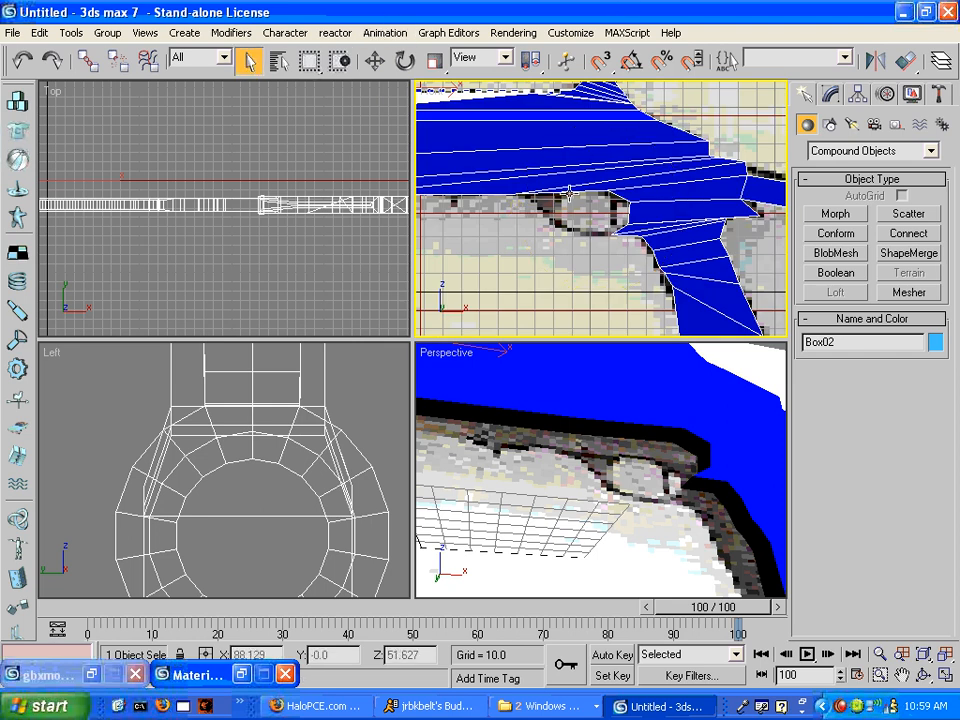
{"action": "left_click", "coordinate": [632, 431]}
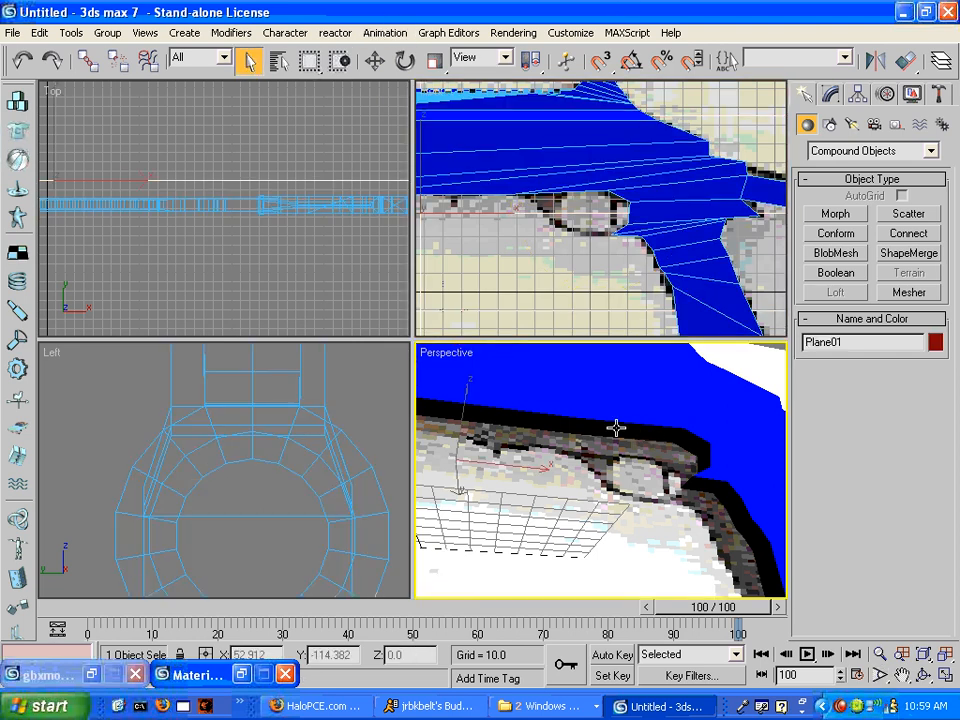
{"action": "left_click", "coordinate": [621, 409]}
{"action": "right_click", "coordinate": [729, 407]}
{"action": "mouse_move", "coordinate": [705, 567]}
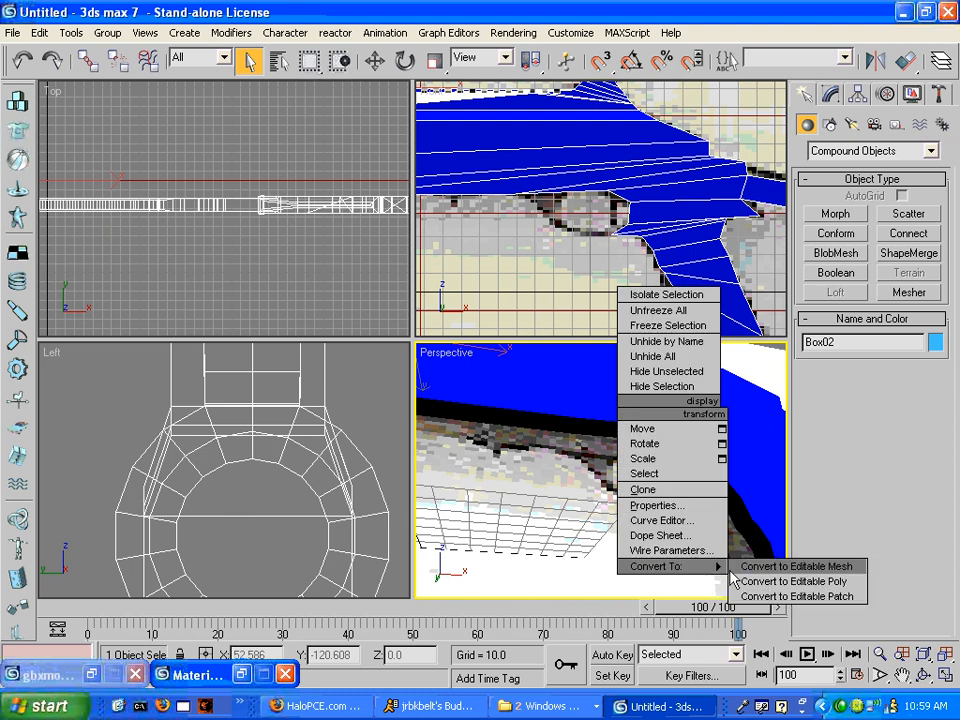
{"action": "left_click", "coordinate": [814, 568]}
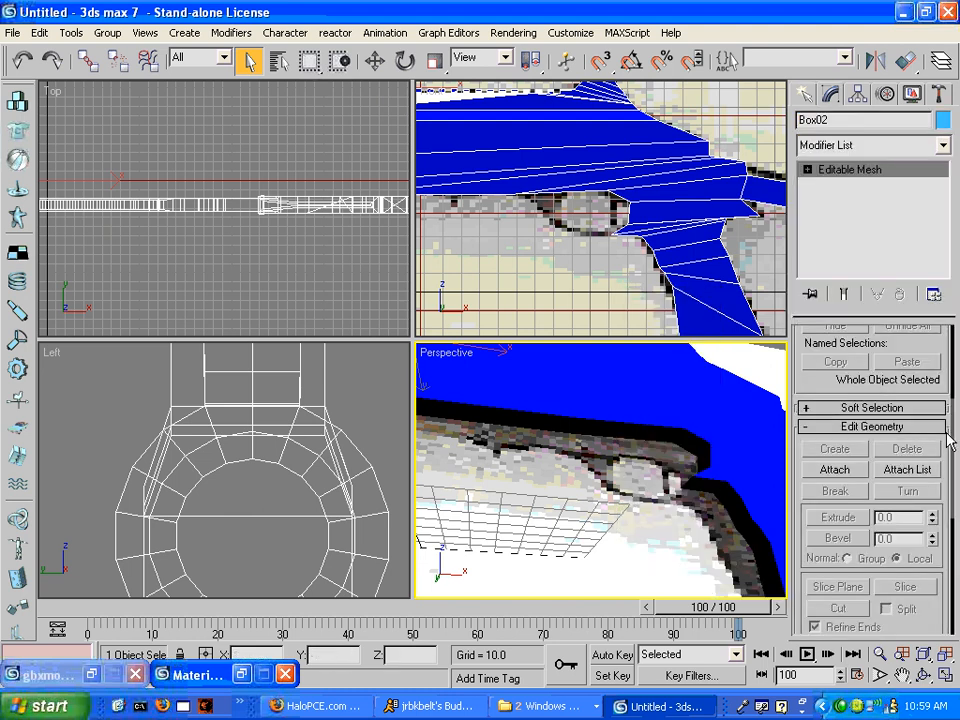
- Scale the underside face at the trigger guard to 20% along X and shift it toward the barrel
{"action": "key", "text": "4"}
{"action": "left_click", "coordinate": [596, 427]}
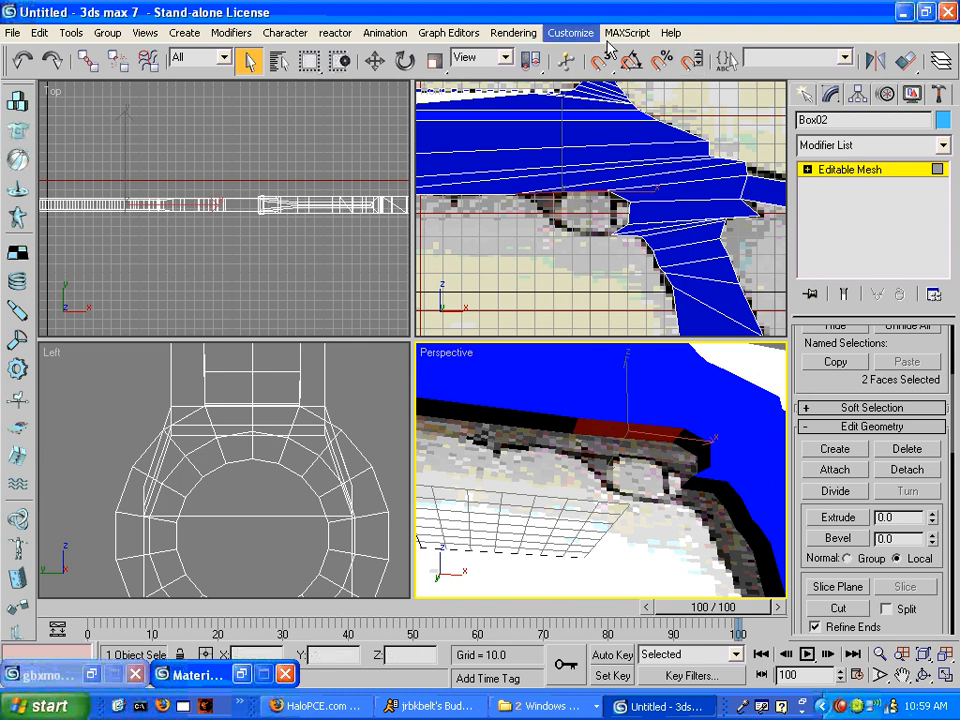
{"action": "left_click", "coordinate": [434, 61]}
{"action": "left_click_drag", "start_coordinate": [638, 190], "coordinate": [439, 183]}
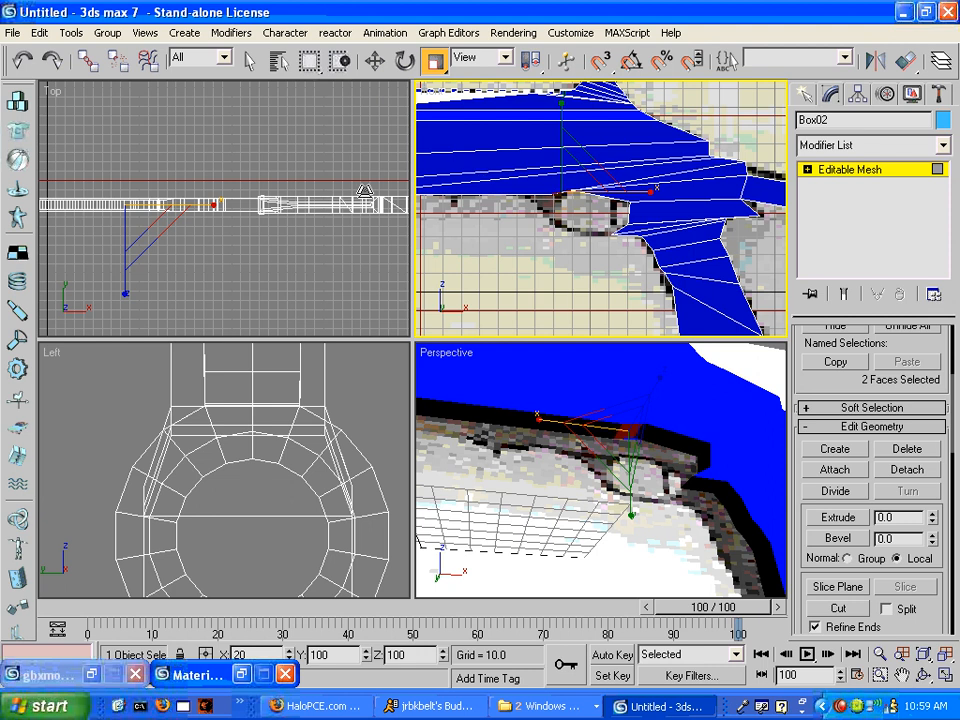
{"action": "left_click", "coordinate": [375, 61]}
{"action": "key", "text": "F3"}
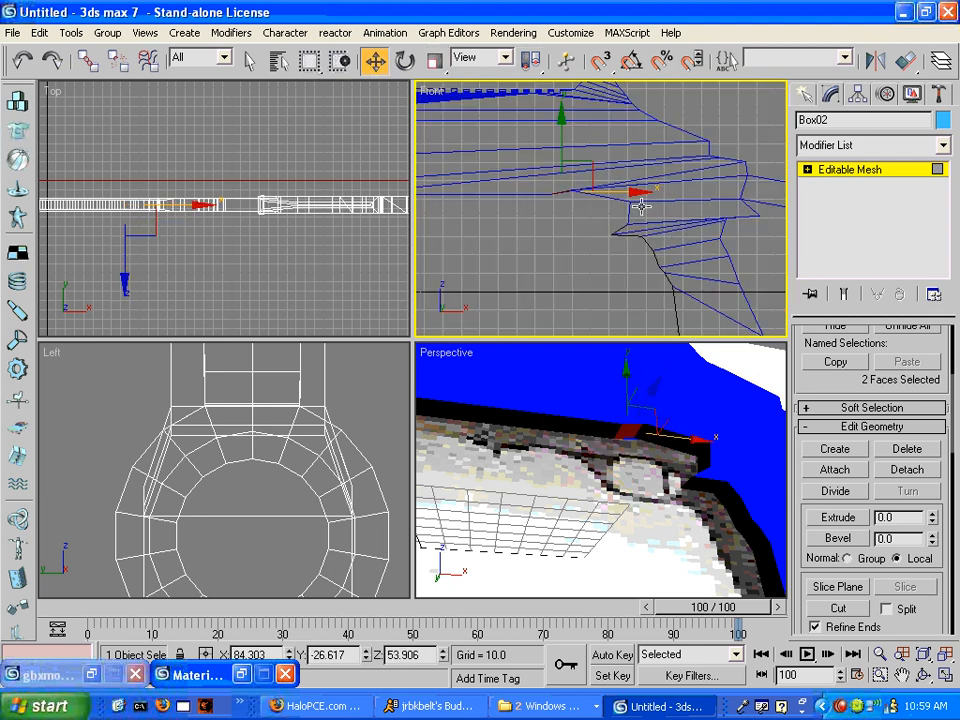
{"action": "key", "text": "F3"}
{"action": "left_click_drag", "start_coordinate": [615, 192], "coordinate": [588, 190]}
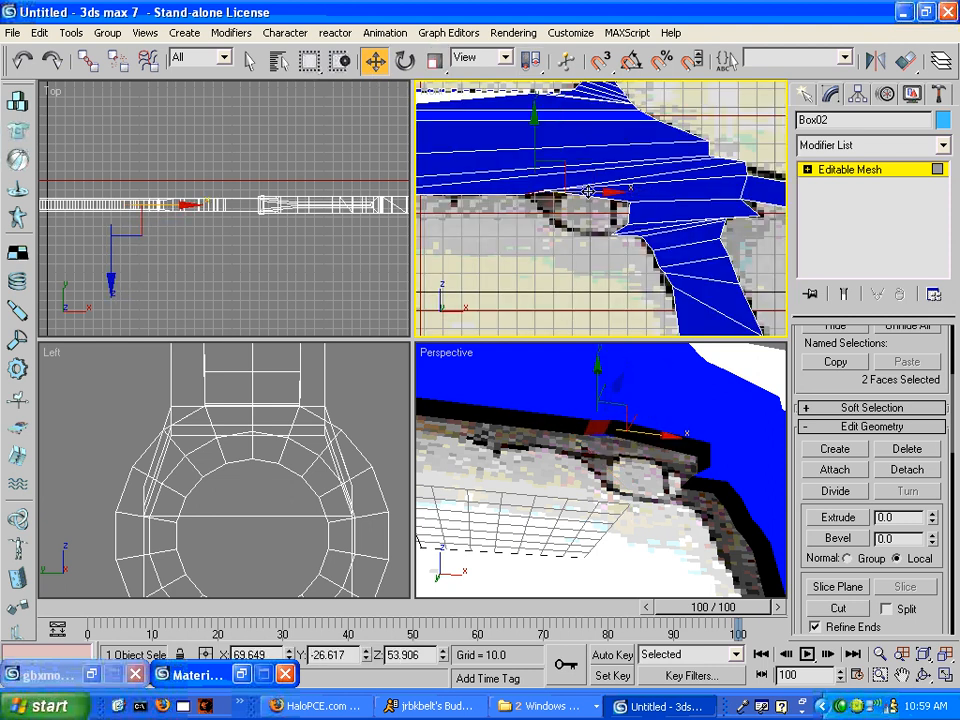
- Move that face's corner vertices to match the guard's front base and extrude the face downward in five segments
{"action": "key", "text": "1"}
{"action": "scroll", "coordinate": [600, 192], "scroll_direction": "up", "scroll_amount": 4}
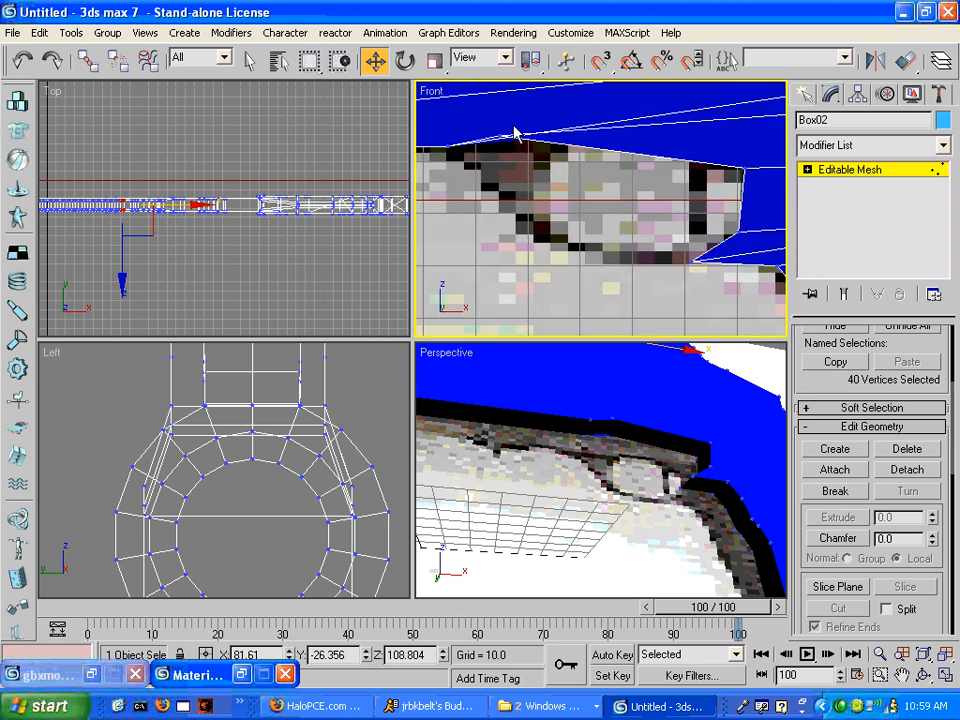
{"action": "left_click_drag", "start_coordinate": [518, 166], "coordinate": [518, 164]}
{"action": "left_click_drag", "start_coordinate": [527, 105], "coordinate": [566, 112]}
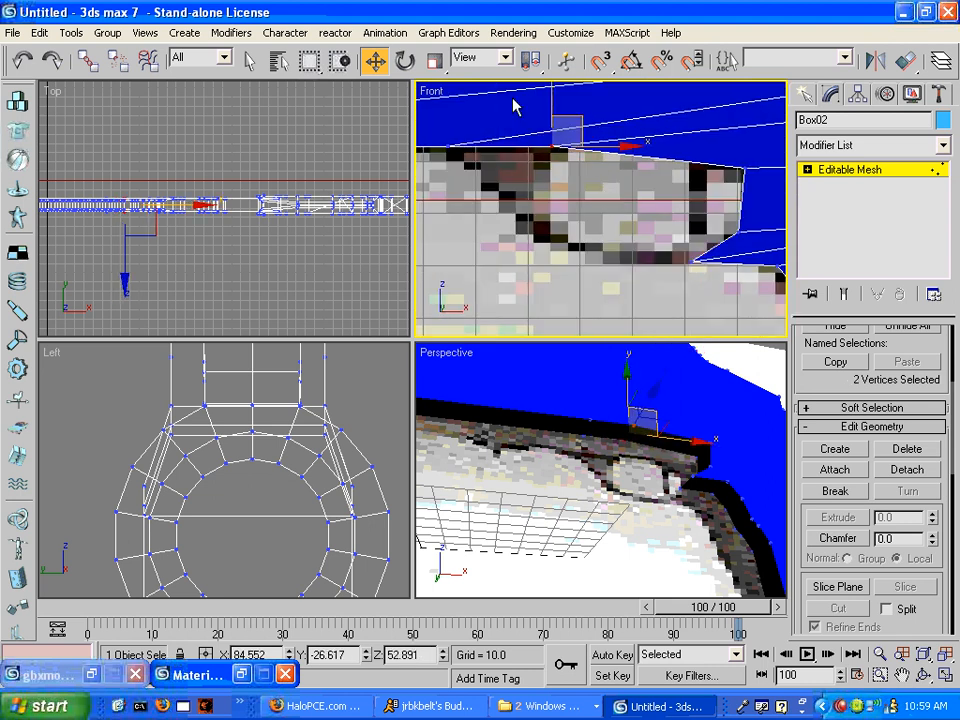
{"action": "key", "text": "4"}
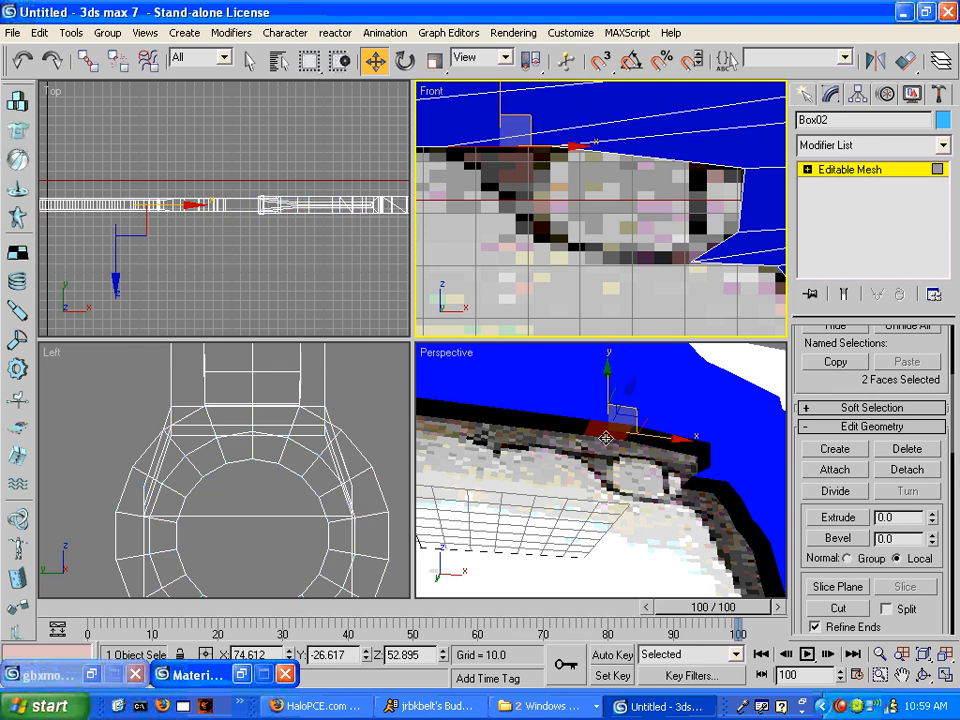
{"action": "mouse_move", "coordinate": [936, 525]}
{"action": "left_mouse_down"}
{"action": "mouse_move", "coordinate": [932, 490]}
{"action": "mouse_move", "coordinate": [938, 528]}
{"action": "left_mouse_up"}
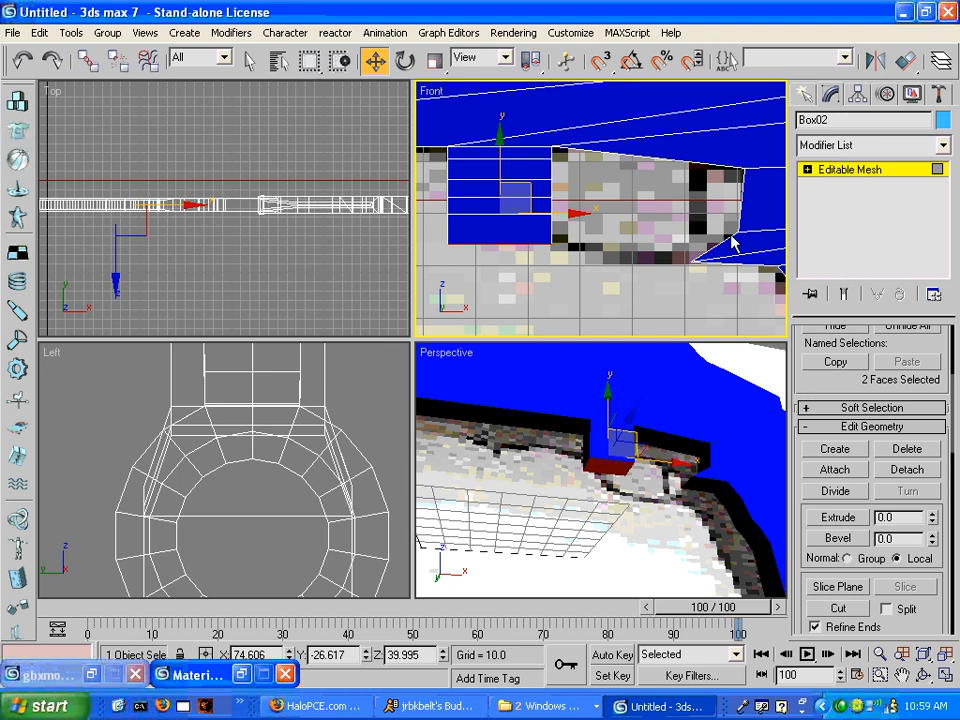
- Reshape the rear edge vertices of the downward extrusion to follow the inside curve of the trigger guard in the reference
{"action": "key", "text": "1"}
{"action": "scroll", "coordinate": [565, 190], "scroll_direction": "up", "scroll_amount": 4}
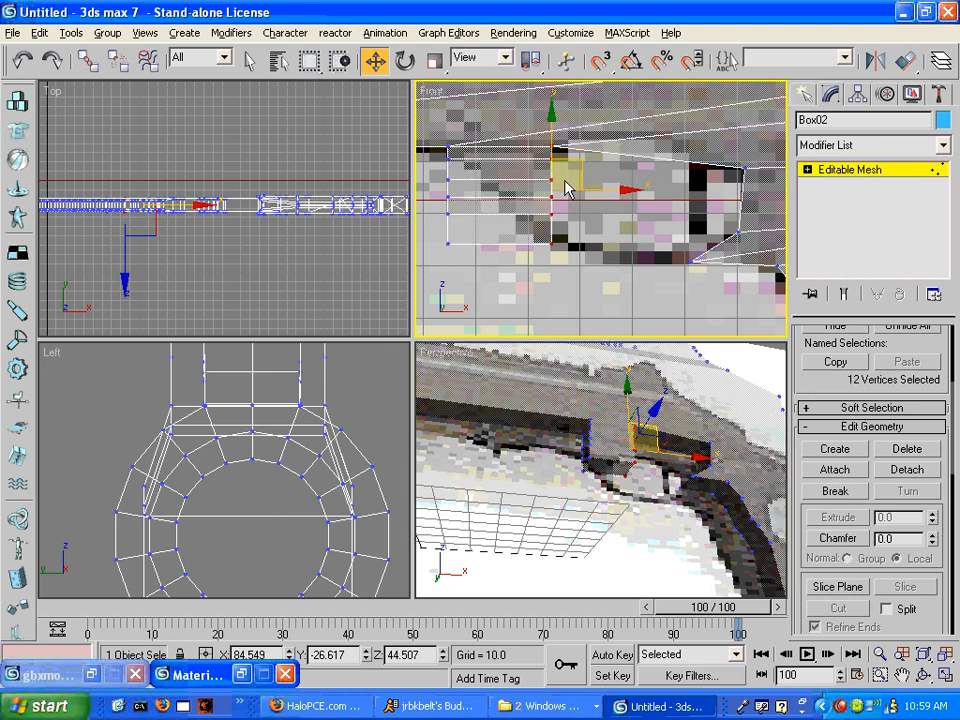
{"action": "left_click", "coordinate": [583, 155]}
{"action": "left_click_drag", "start_coordinate": [508, 156], "coordinate": [583, 173]}
{"action": "left_click_drag", "start_coordinate": [516, 188], "coordinate": [543, 225]}
{"action": "mouse_move", "coordinate": [596, 207]}
{"action": "left_mouse_down"}
{"action": "mouse_move", "coordinate": [576, 208]}
{"action": "mouse_move", "coordinate": [586, 209]}
{"action": "left_mouse_up"}
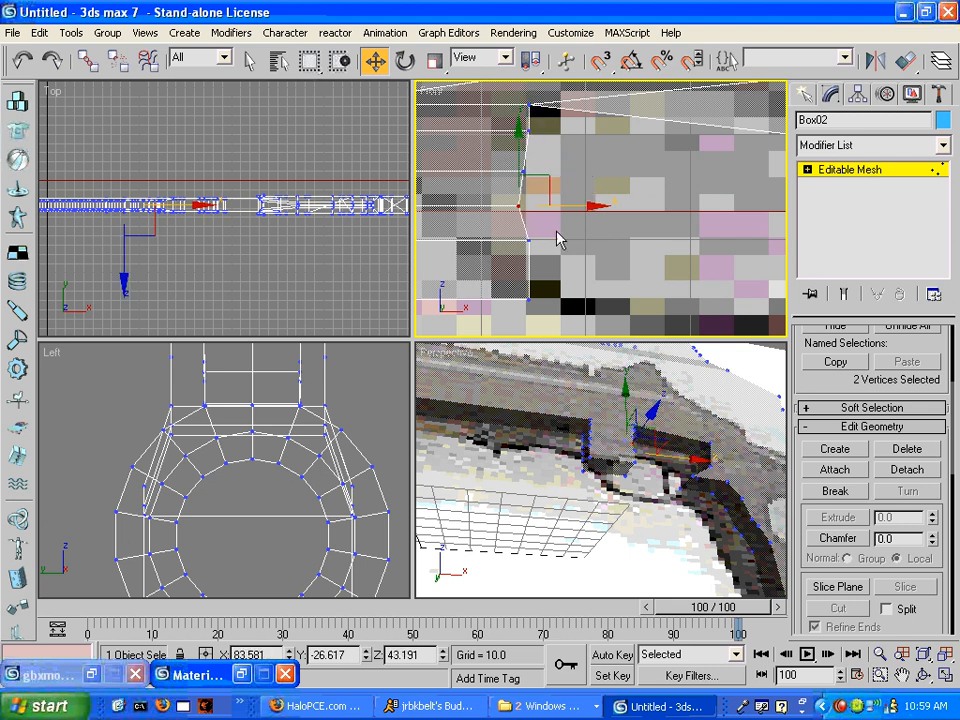
{"action": "left_click_drag", "start_coordinate": [521, 230], "coordinate": [549, 256]}
{"action": "mouse_move", "coordinate": [554, 208]}
{"action": "left_mouse_down"}
{"action": "mouse_move", "coordinate": [544, 224]}
{"action": "mouse_move", "coordinate": [552, 224]}
{"action": "left_mouse_up"}
{"action": "left_click", "coordinate": [589, 237]}
{"action": "left_click_drag", "start_coordinate": [521, 282], "coordinate": [592, 268]}
- Move the front edge vertices of the extrusion to trace the trigger guard's outer slope and lower curve
{"action": "scroll", "coordinate": [560, 208], "scroll_direction": "down", "scroll_amount": 2}
{"action": "middle_click_drag", "start_coordinate": [462, 147], "coordinate": [541, 147]}
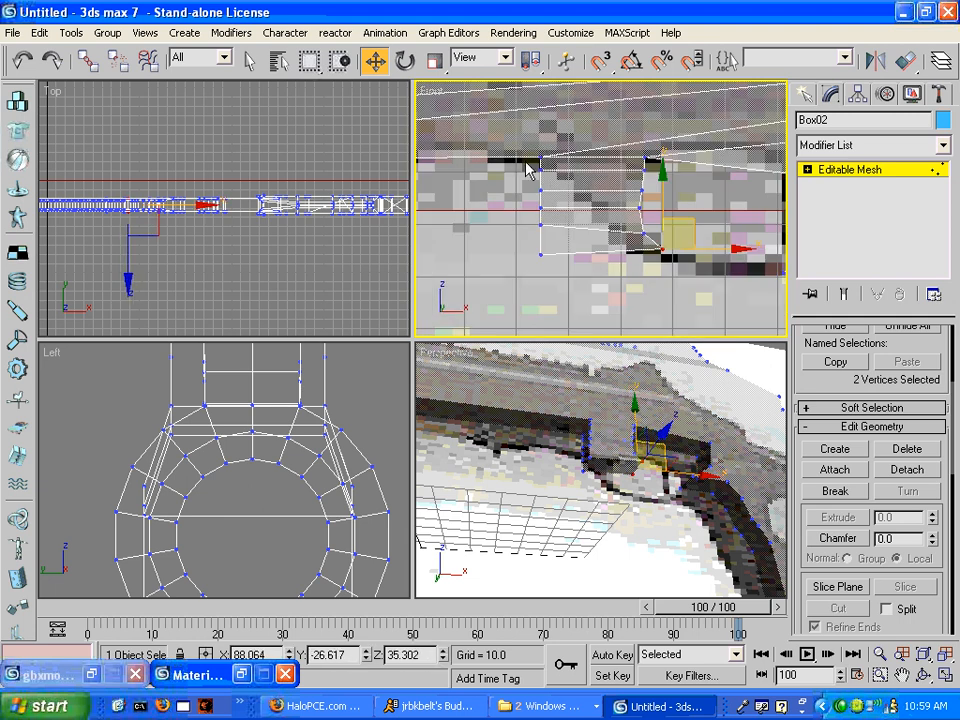
{"action": "left_click_drag", "start_coordinate": [543, 162], "coordinate": [630, 169]}
{"action": "left_click_drag", "start_coordinate": [545, 199], "coordinate": [639, 182]}
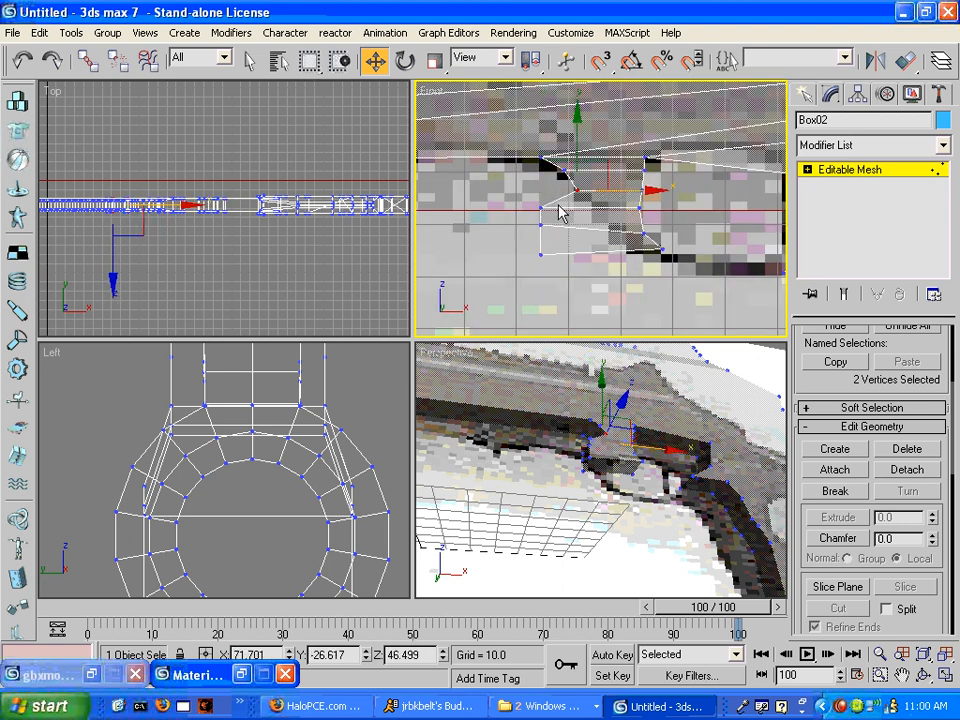
{"action": "left_click_drag", "start_coordinate": [527, 210], "coordinate": [660, 197]}
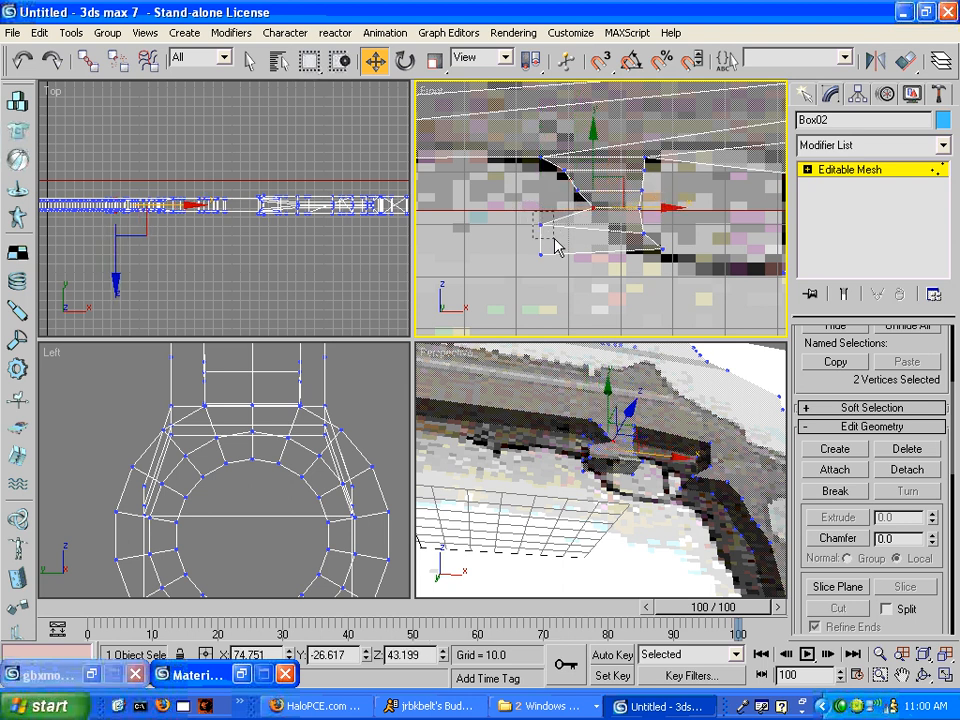
{"action": "left_click_drag", "start_coordinate": [543, 226], "coordinate": [548, 232]}
{"action": "left_click_drag", "start_coordinate": [609, 225], "coordinate": [671, 239]}
{"action": "left_click_drag", "start_coordinate": [609, 199], "coordinate": [621, 212]}
{"action": "left_click_drag", "start_coordinate": [590, 303], "coordinate": [590, 303]}
{"action": "left_click_drag", "start_coordinate": [574, 229], "coordinate": [691, 237]}
- Extrude the guard's end face back along the bottom of the reference guard toward the grip
{"action": "middle_click_drag", "start_coordinate": [731, 228], "coordinate": [661, 235]}
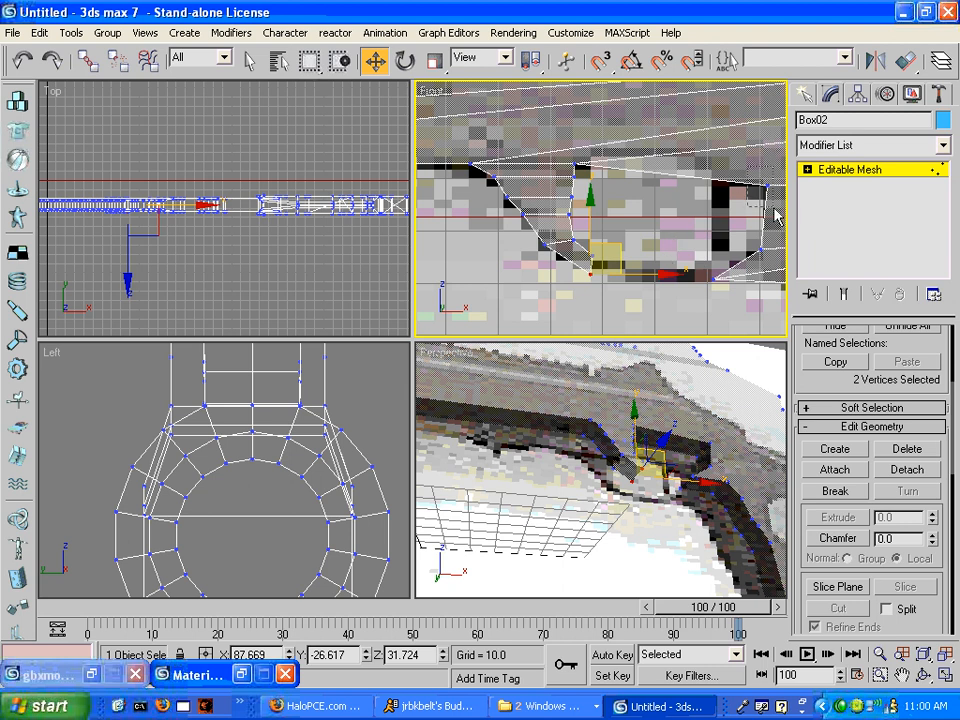
{"action": "left_click_drag", "start_coordinate": [754, 177], "coordinate": [776, 196]}
{"action": "middle_click_drag", "start_coordinate": [762, 187], "coordinate": [676, 201]}
{"action": "left_click_drag", "start_coordinate": [700, 164], "coordinate": [700, 164]}
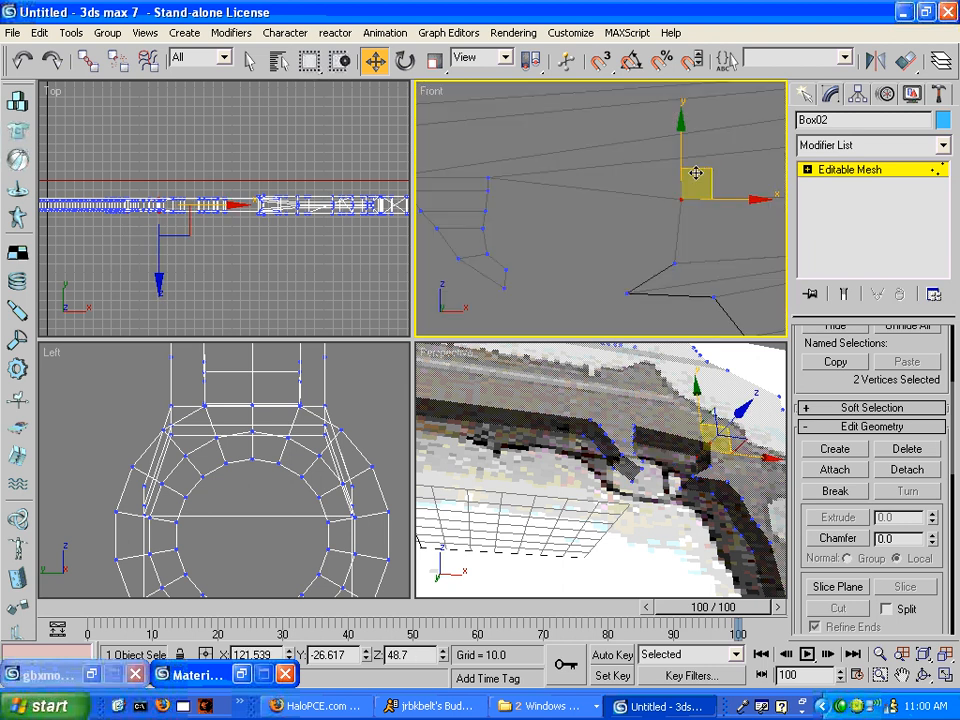
{"action": "left_click", "coordinate": [604, 234]}
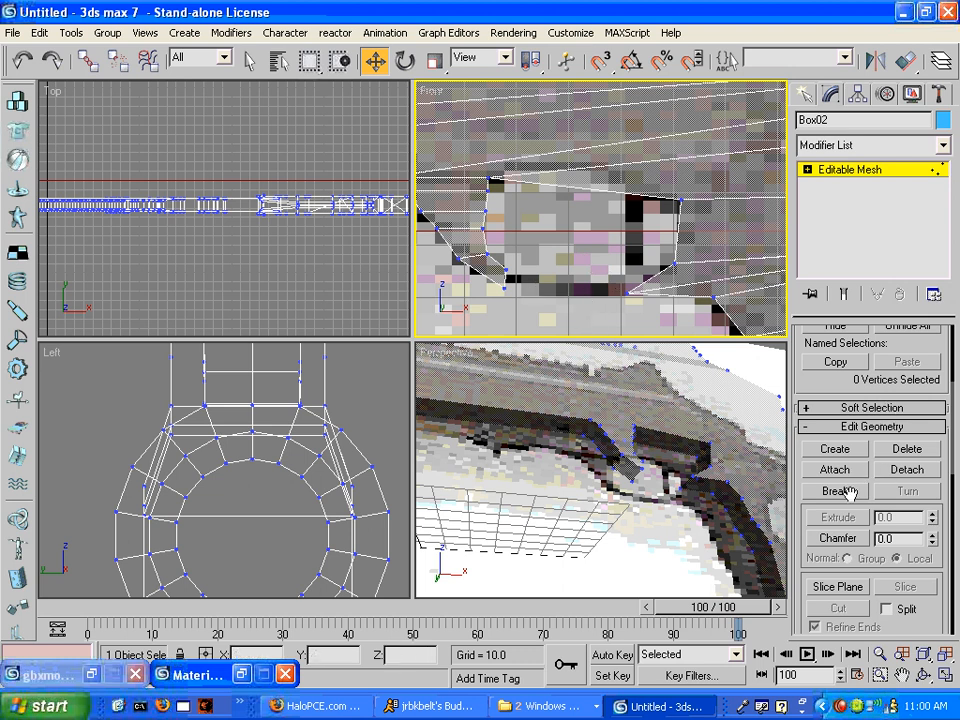
{"action": "key", "text": "4"}
{"action": "left_click", "coordinate": [667, 461]}
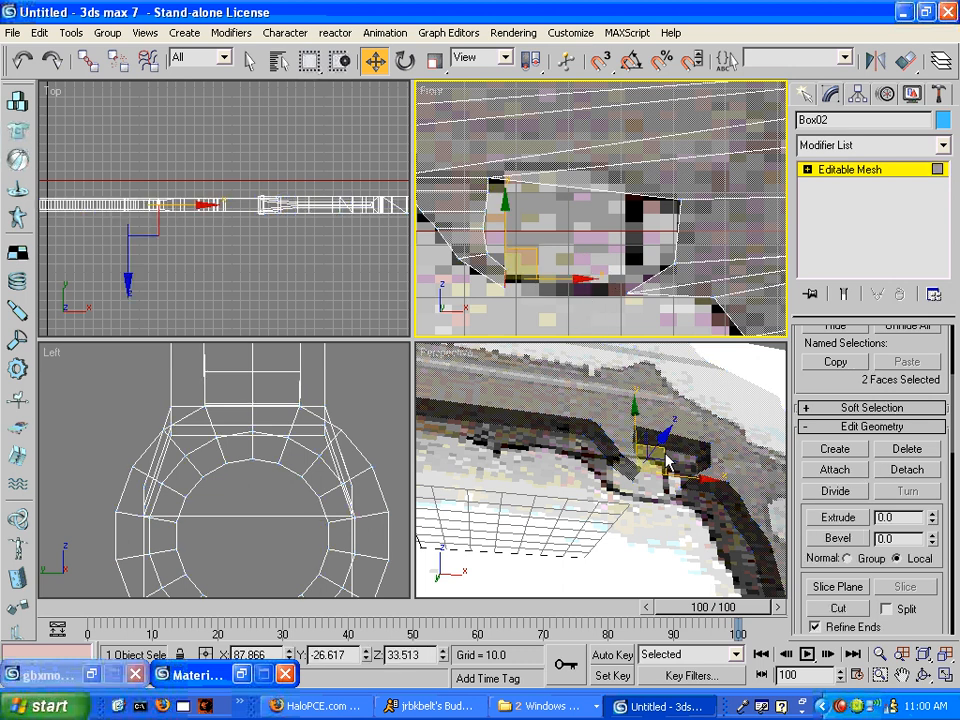
{"action": "left_click_drag", "start_coordinate": [931, 527], "coordinate": [947, 325]}
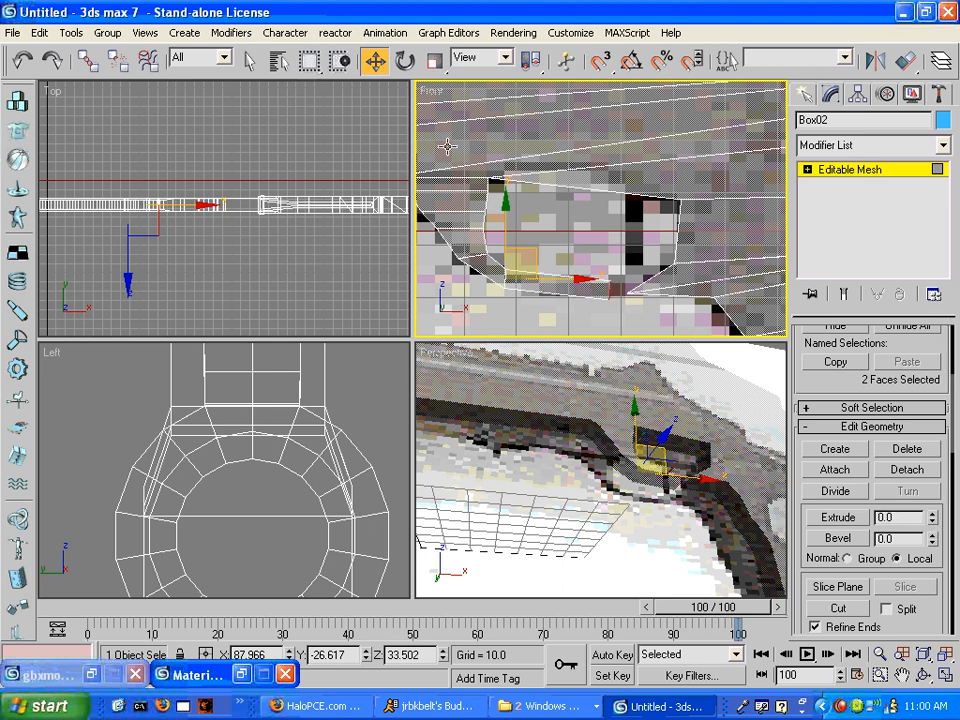
- Move the extrusion's upper end vertices onto the receiver's adjacent corner vertices and weld them
{"action": "left_click", "coordinate": [249, 62]}
{"action": "key", "text": "1"}
{"action": "middle_click_drag", "start_coordinate": [611, 289], "coordinate": [636, 300]}
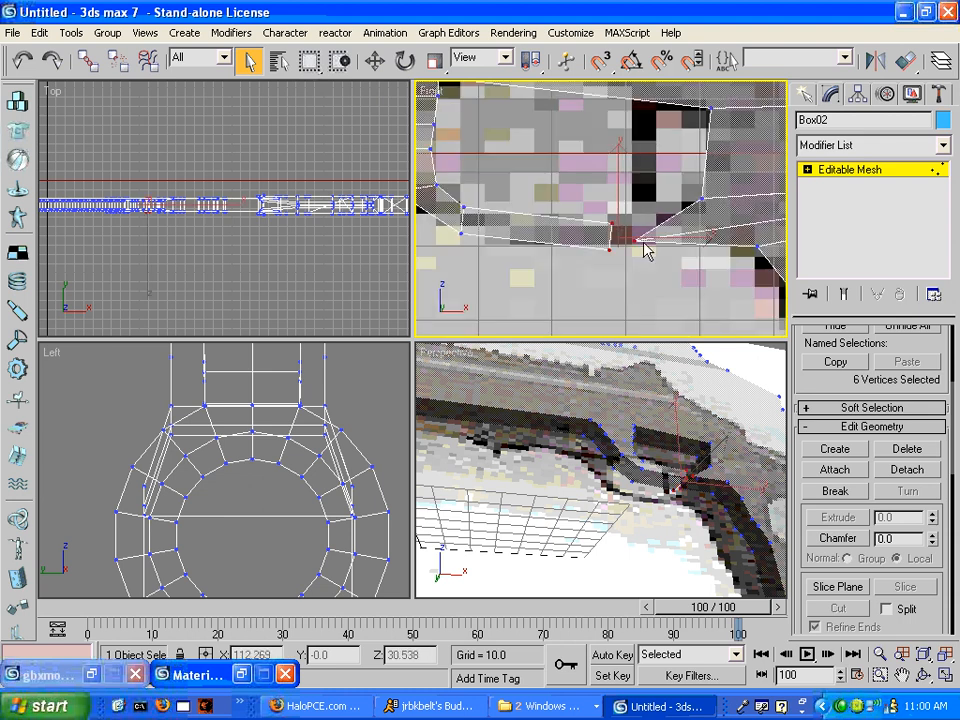
{"action": "left_click_drag", "start_coordinate": [607, 216], "coordinate": [710, 209]}
{"action": "left_click", "coordinate": [384, 63]}
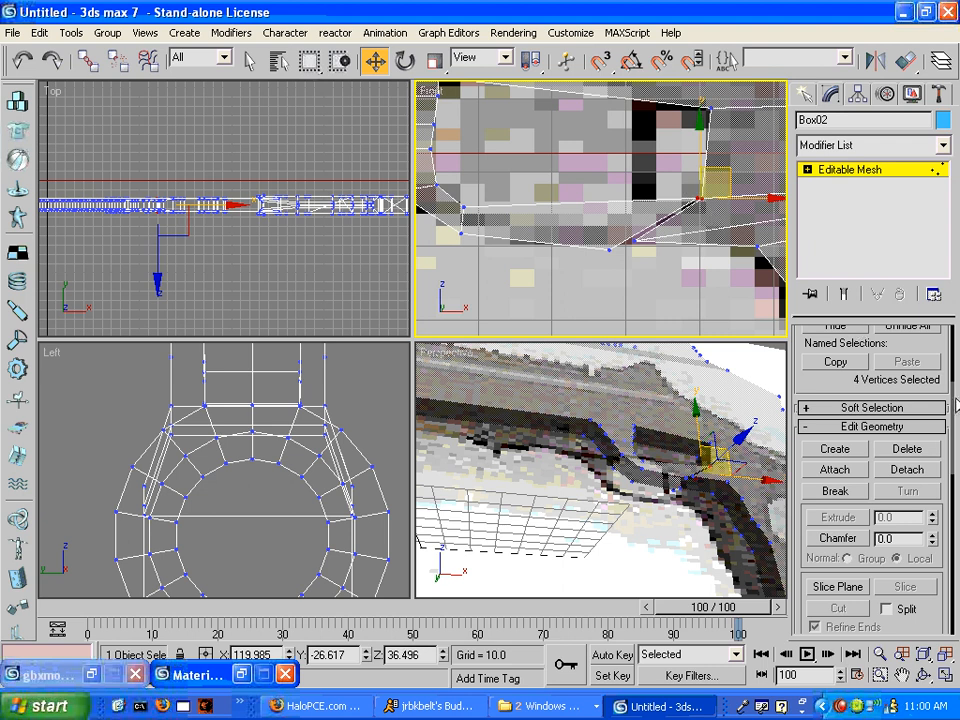
{"action": "left_click_drag", "start_coordinate": [953, 405], "coordinate": [950, 468]}
{"action": "left_click", "coordinate": [856, 440]}
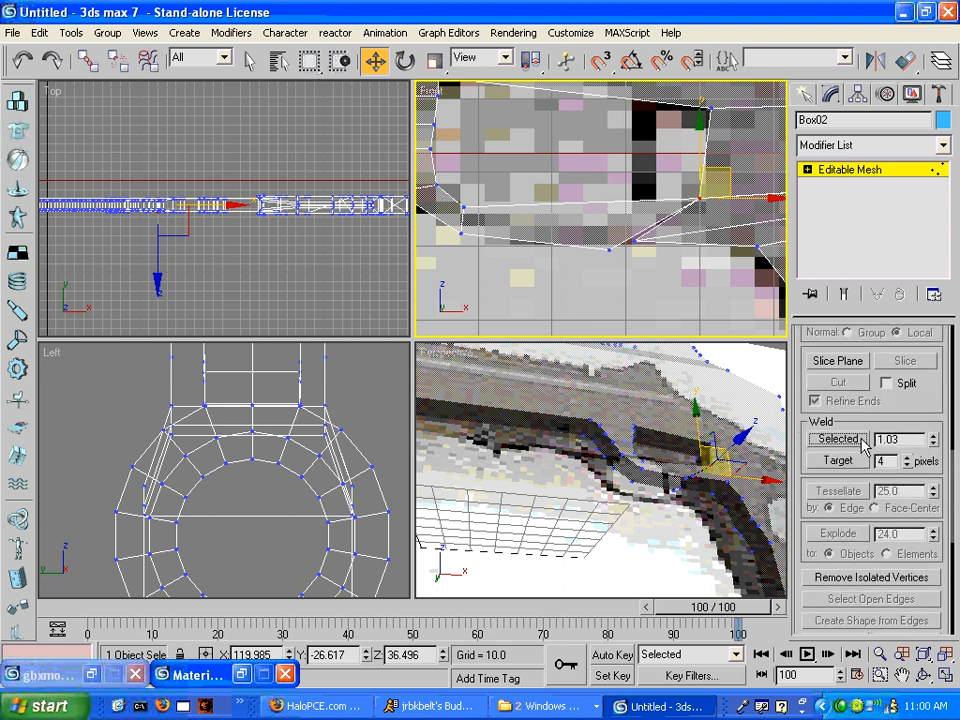
- Scale the extrusion's lower end vertices together with the neighbouring grip vertices and weld them
{"action": "left_click_drag", "start_coordinate": [644, 257], "coordinate": [508, 502]}
{"action": "left_click", "coordinate": [434, 57]}
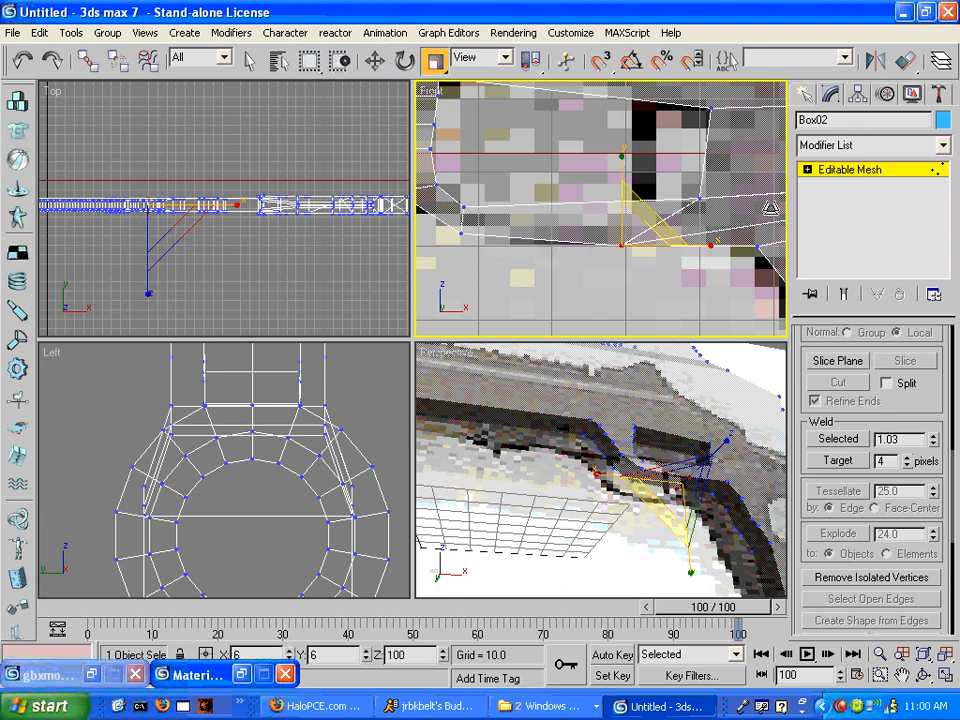
{"action": "left_click", "coordinate": [838, 440]}
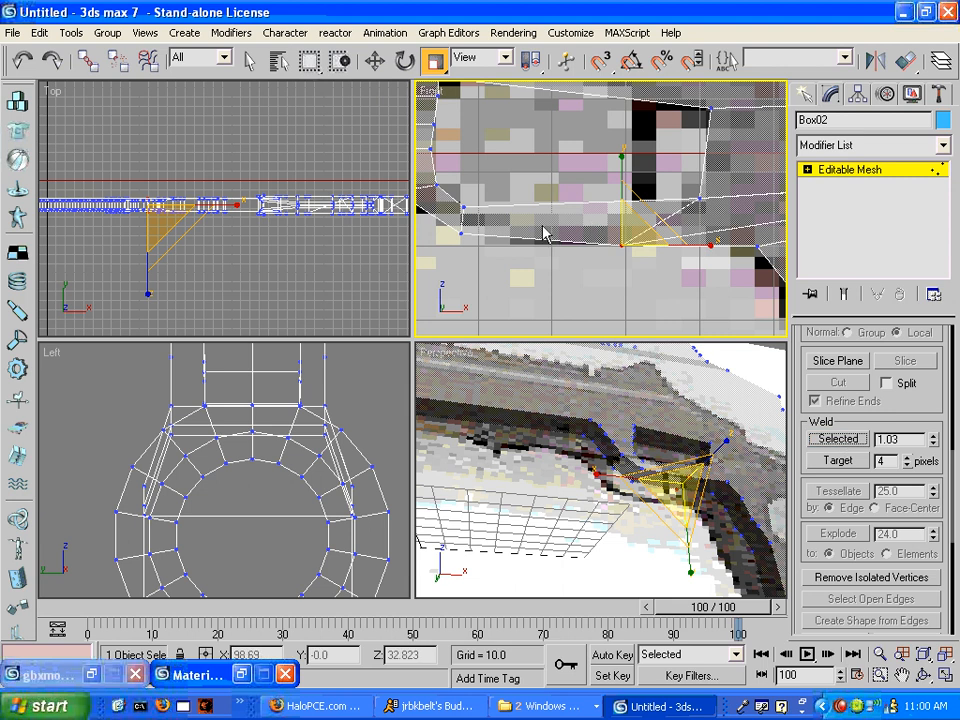
{"action": "left_click", "coordinate": [568, 285]}
- Move the welded inner rear corner vertices down and forward to thin the guard's back end
{"action": "left_click", "coordinate": [375, 61]}
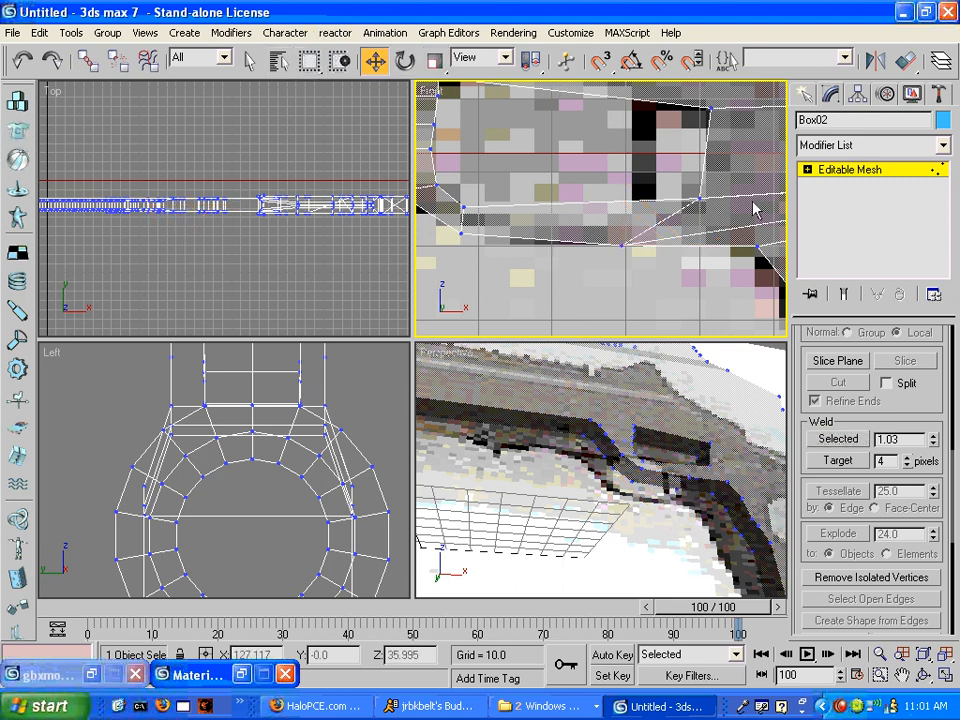
{"action": "left_click_drag", "start_coordinate": [697, 187], "coordinate": [712, 230]}
{"action": "left_click_drag", "start_coordinate": [714, 168], "coordinate": [675, 187]}
{"action": "left_click", "coordinate": [617, 176]}
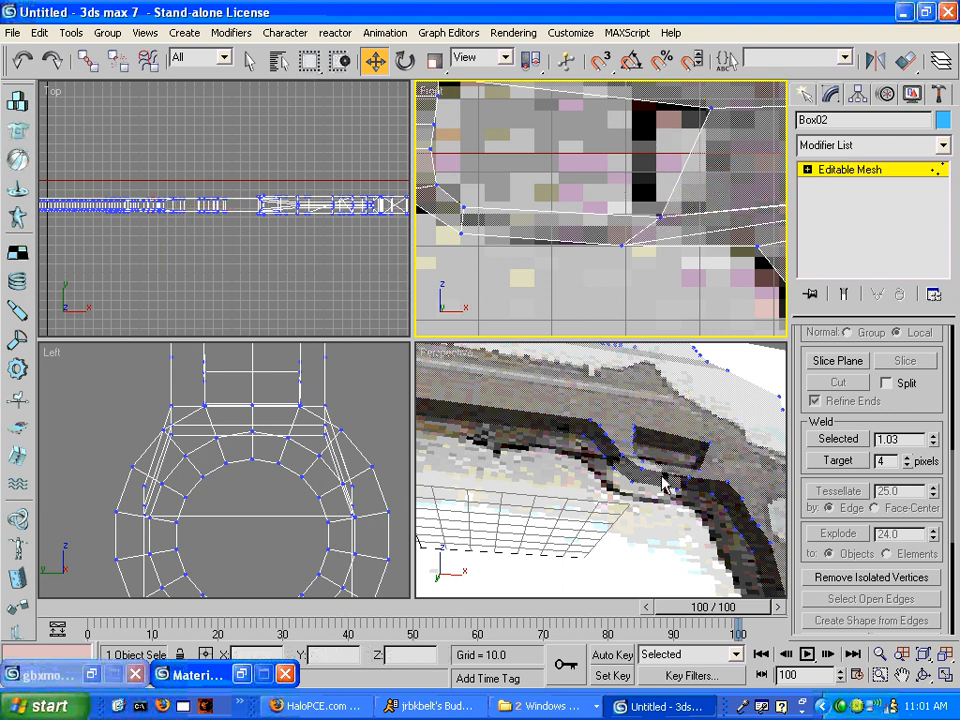
- Move the upper front vertices of the guard opening to round its corner along the reference
{"action": "middle_click_drag", "start_coordinate": [668, 491], "coordinate": [639, 519]}
{"action": "middle_click_drag", "start_coordinate": [572, 197], "coordinate": [641, 302]}
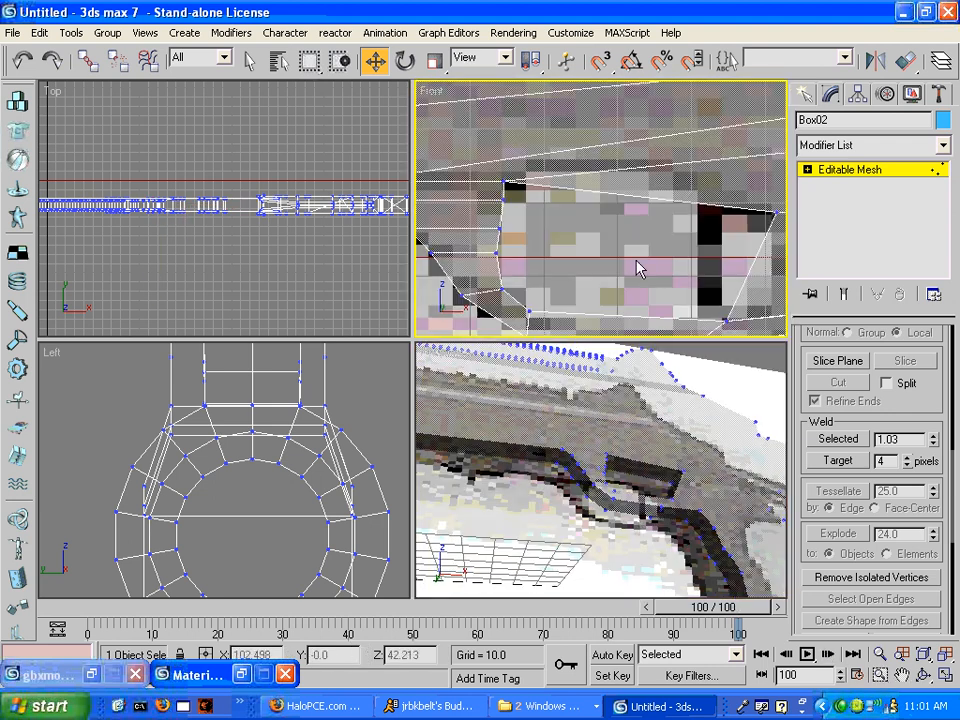
{"action": "middle_click_drag", "start_coordinate": [516, 195], "coordinate": [535, 212]}
{"action": "left_click_drag", "start_coordinate": [496, 207], "coordinate": [538, 232]}
{"action": "left_click", "coordinate": [496, 183]}
{"action": "left_click", "coordinate": [538, 218]}
{"action": "mouse_move", "coordinate": [551, 182]}
{"action": "left_mouse_down"}
{"action": "mouse_move", "coordinate": [553, 171]}
{"action": "mouse_move", "coordinate": [563, 177]}
{"action": "left_mouse_up"}
- Render the perspective view and examine the finished trigger guard from another angle
{"action": "key", "text": "F9"}
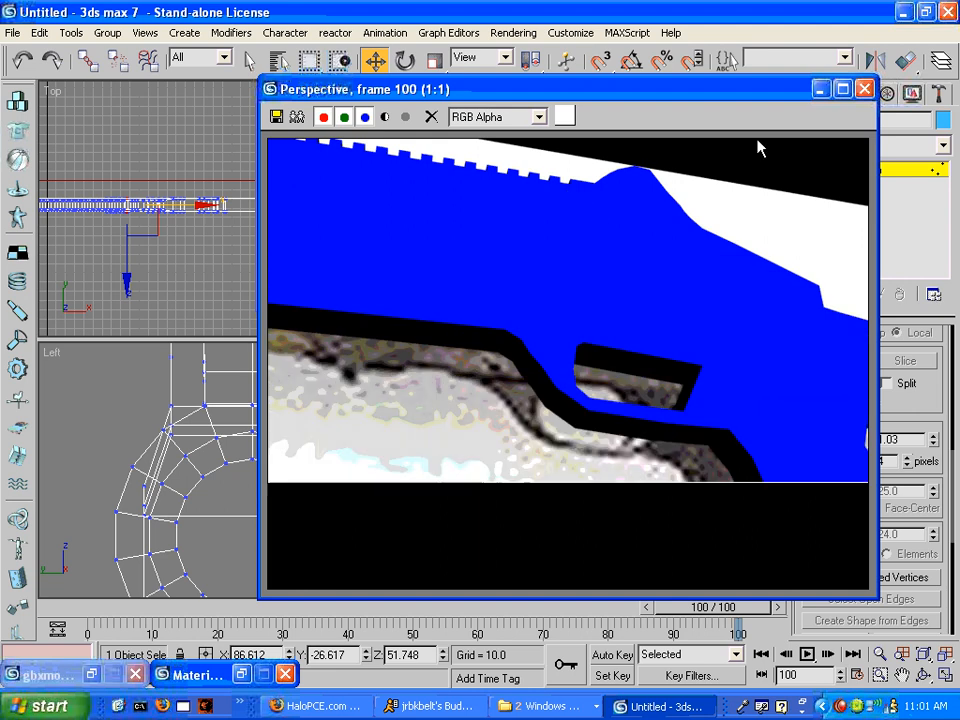
{"action": "left_click", "coordinate": [865, 89]}
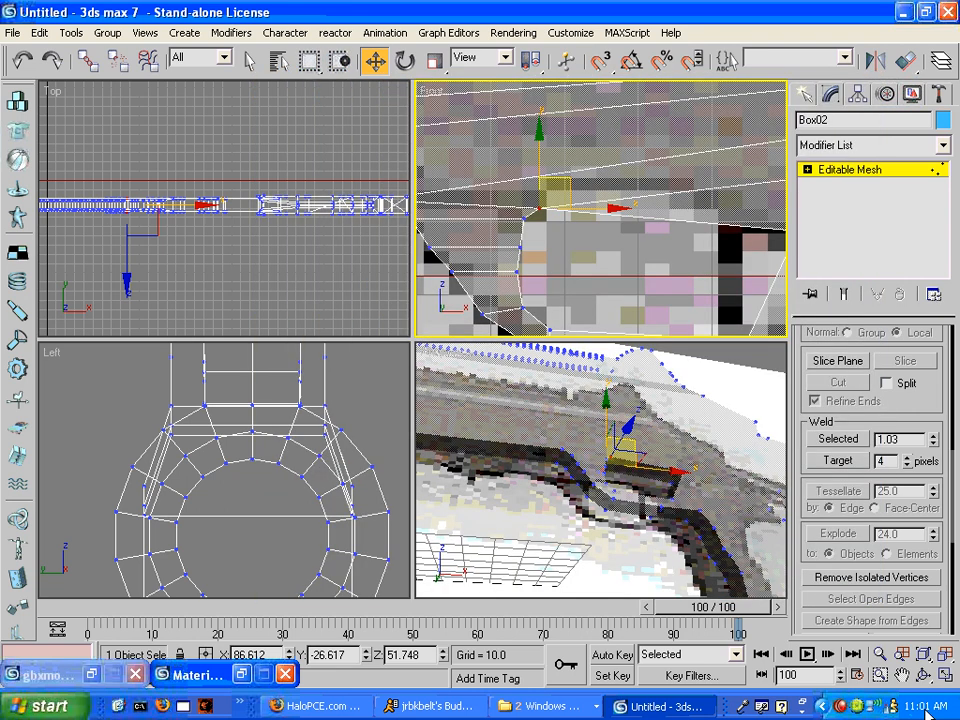
{"action": "left_click", "coordinate": [925, 678]}
{"action": "left_click_drag", "start_coordinate": [692, 407], "coordinate": [624, 441]}
- Select the trigger guard's faces and try adding the adjoining receiver faces behind the opening to the selection
{"action": "left_click", "coordinate": [250, 61]}
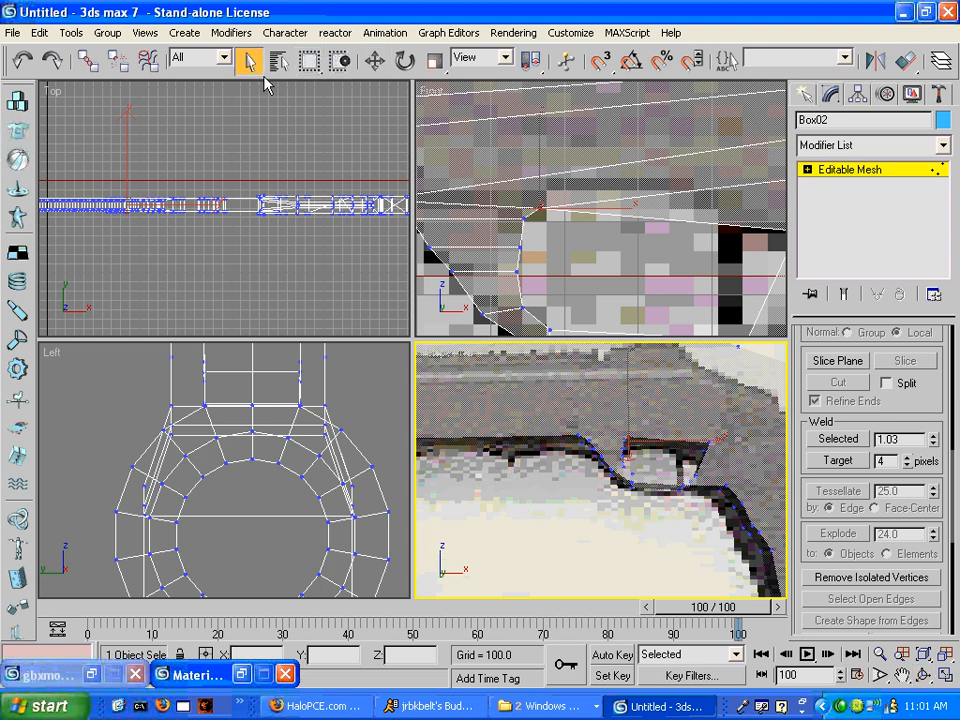
{"action": "scroll", "coordinate": [637, 250], "scroll_direction": "down", "scroll_amount": 5}
{"action": "middle_click_drag", "start_coordinate": [626, 232], "coordinate": [621, 232]}
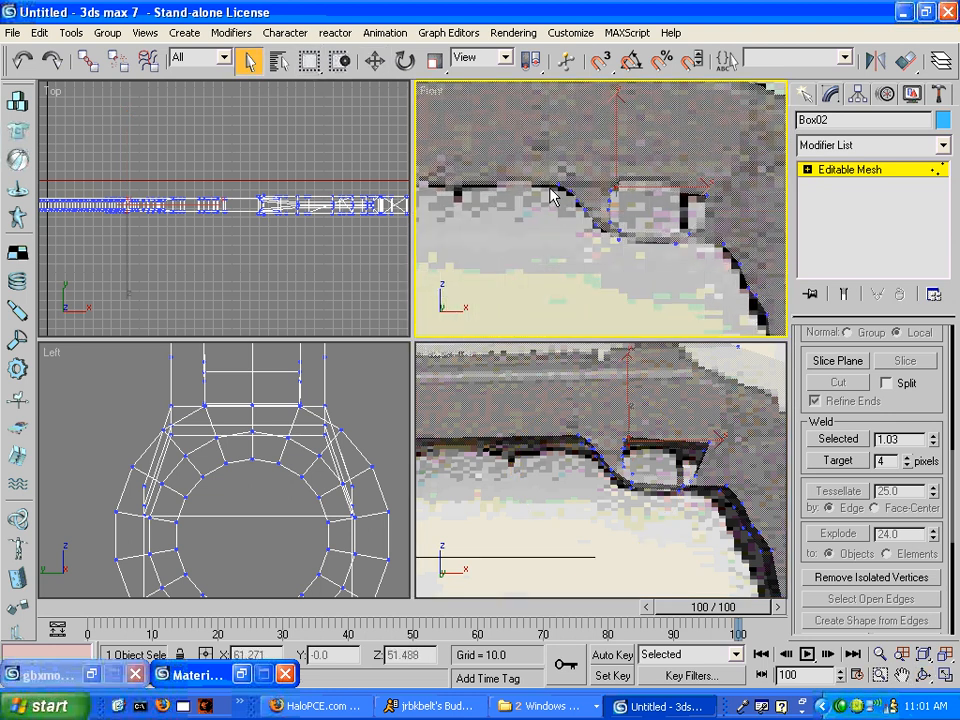
{"action": "left_click_drag", "start_coordinate": [660, 287], "coordinate": [626, 326]}
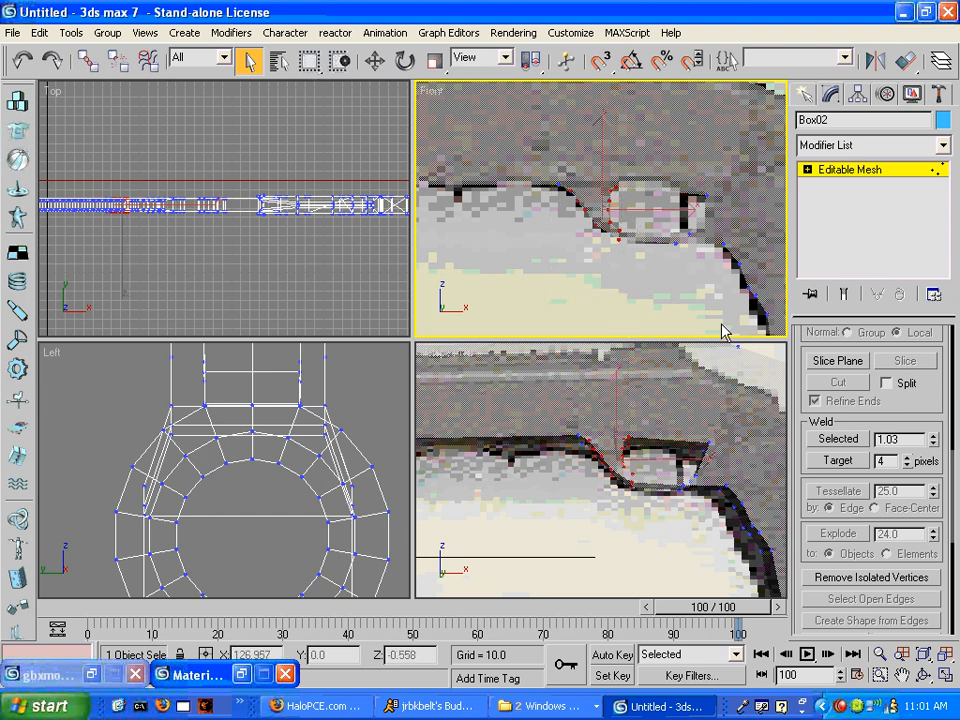
{"action": "key", "text": "4"}
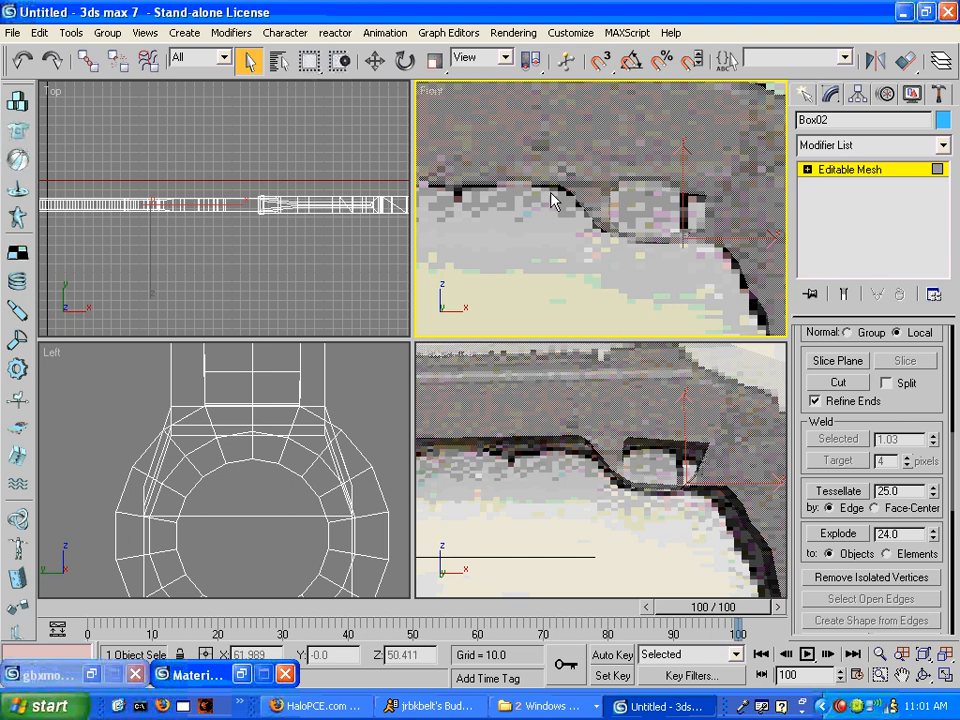
{"action": "left_click_drag", "start_coordinate": [624, 258], "coordinate": [670, 216]}
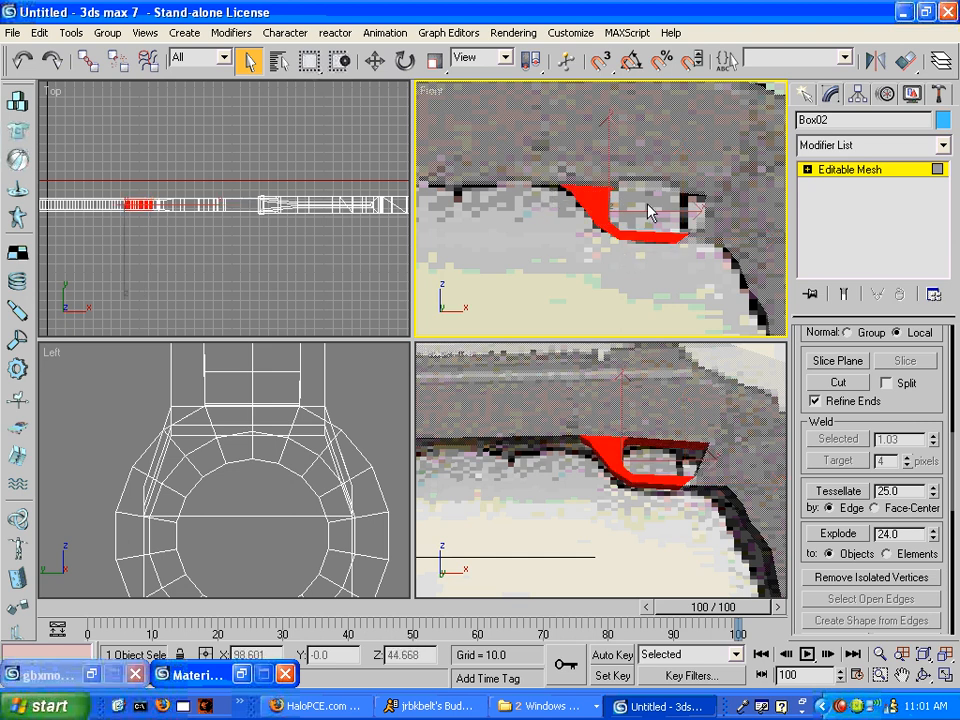
{"action": "left_click", "coordinate": [700, 232], "text": "ctrl"}
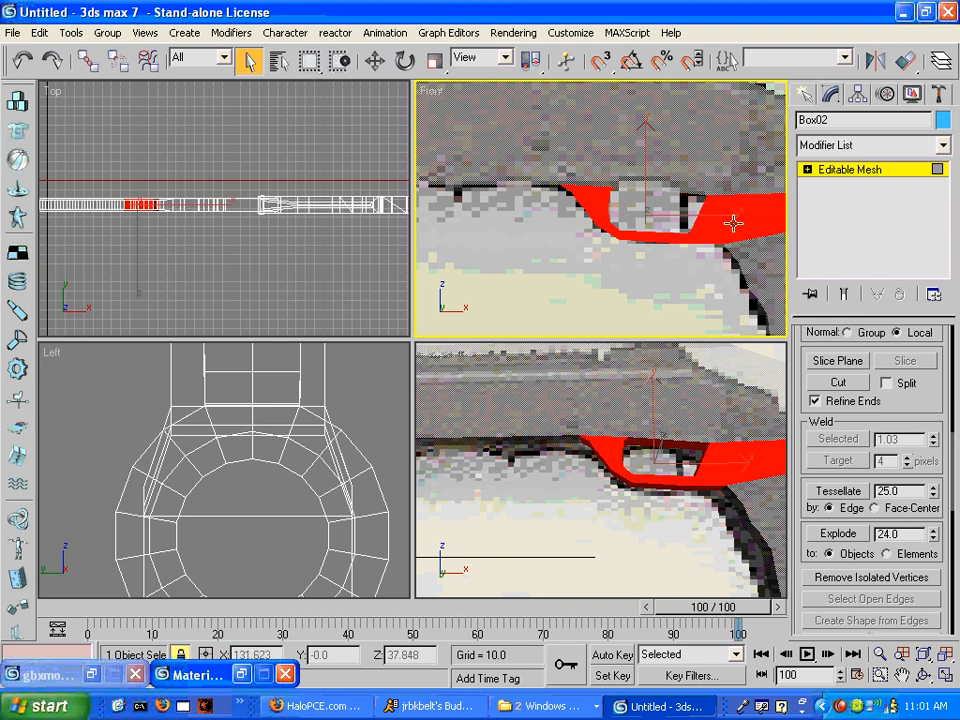
{"action": "right_click", "coordinate": [637, 386]}
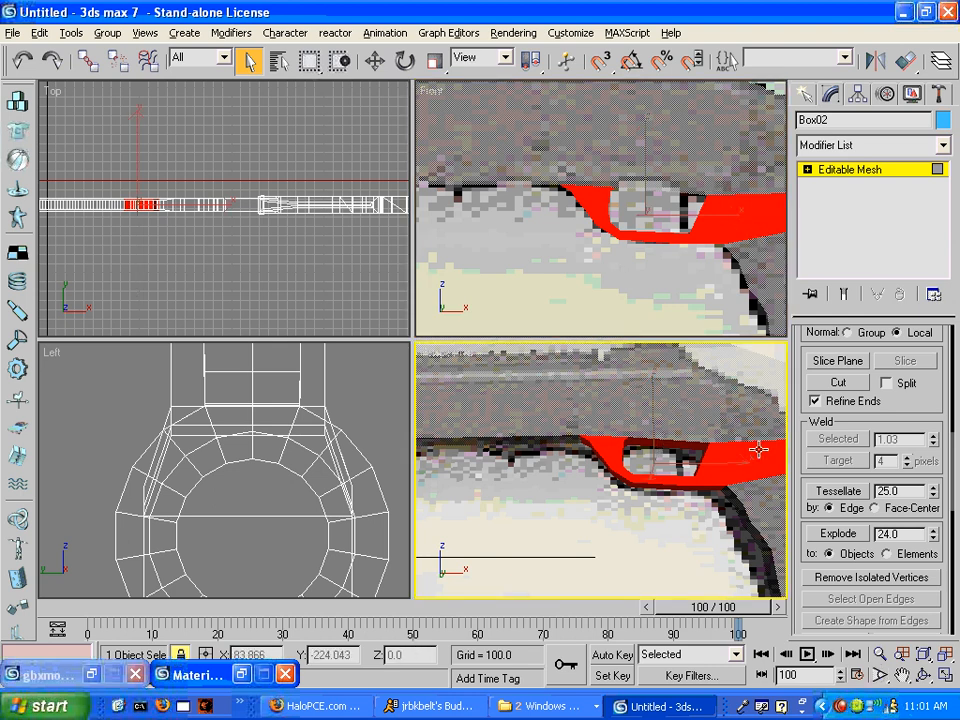
{"action": "middle_click_drag", "start_coordinate": [778, 478], "coordinate": [665, 490]}
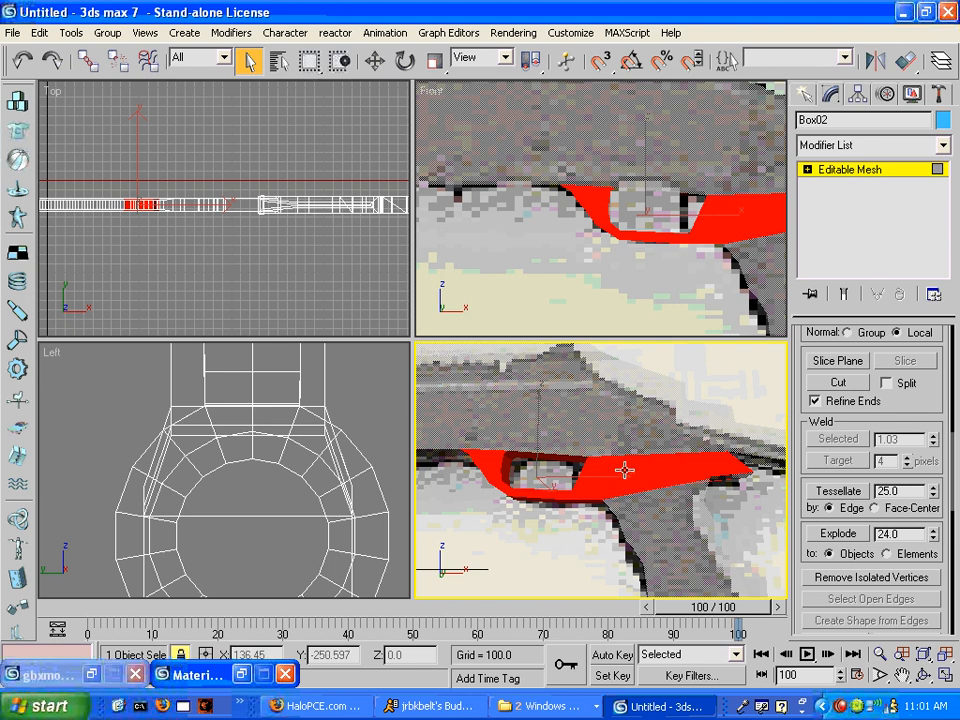
{"action": "right_click", "coordinate": [432, 196]}
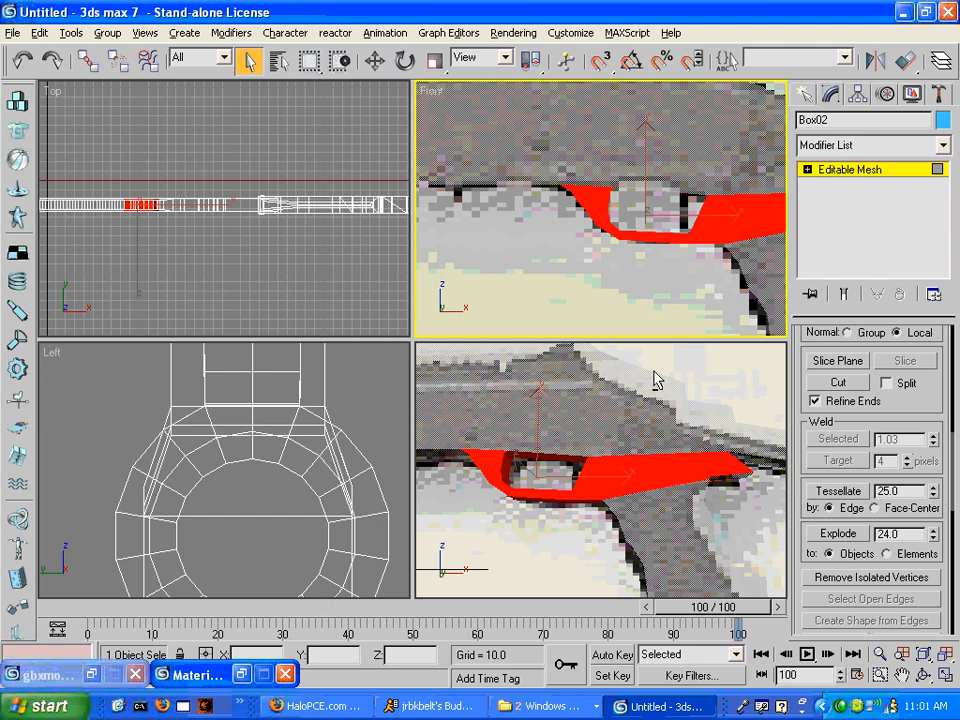
{"action": "right_click", "coordinate": [606, 441]}
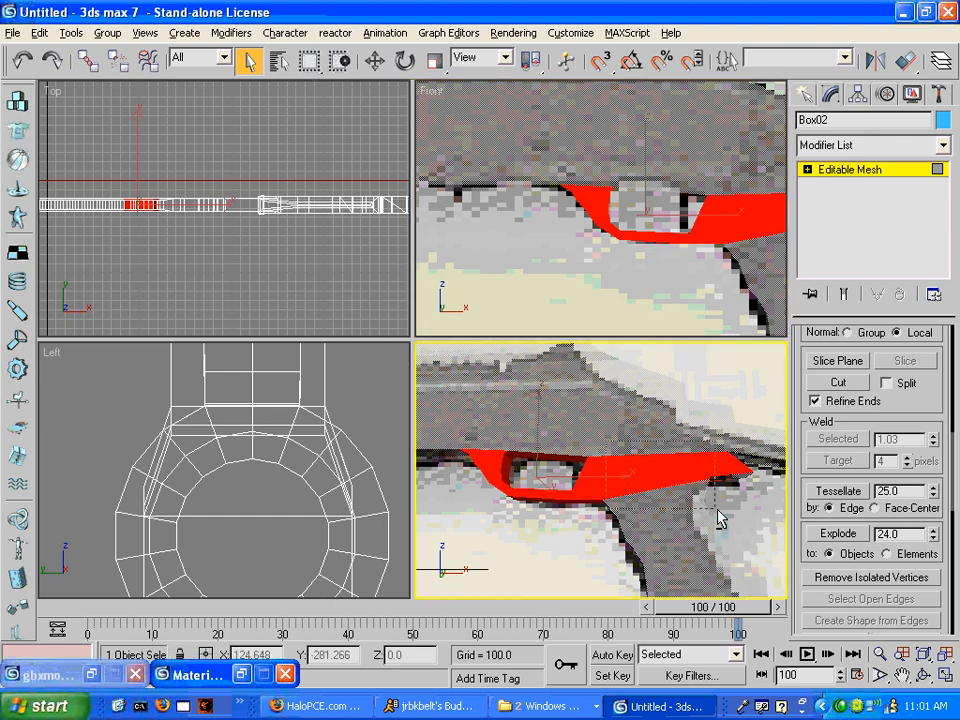
{"action": "key", "text": "ctrl+z"}
- Try to narrow only the trigger guard faces across the gun's width and render the perspective view to check them
{"action": "right_click", "coordinate": [649, 272]}
{"action": "scroll", "coordinate": [641, 274], "scroll_direction": "up", "scroll_amount": 3}
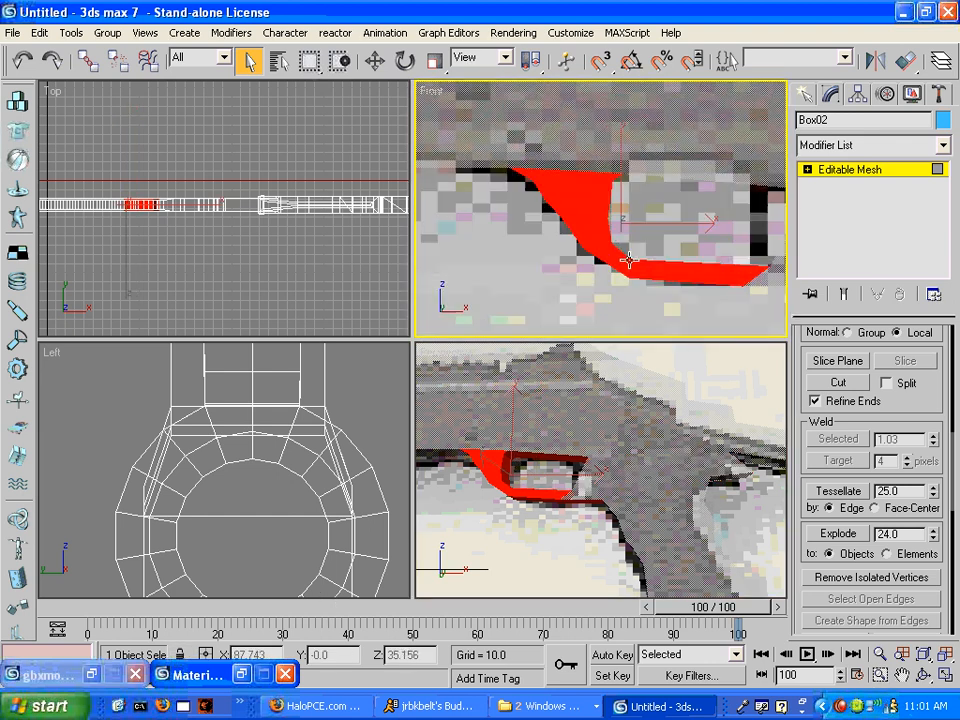
{"action": "left_click", "coordinate": [610, 265], "text": "ctrl"}
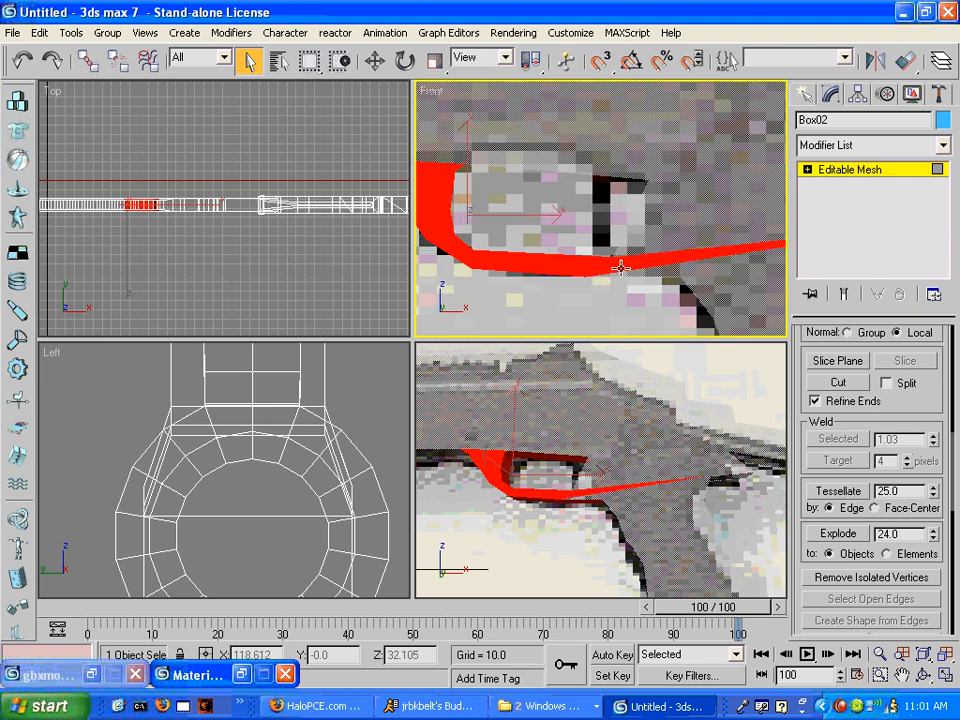
{"action": "left_click", "coordinate": [665, 258], "text": "alt"}
{"action": "scroll", "coordinate": [510, 234], "scroll_direction": "down", "scroll_amount": 2}
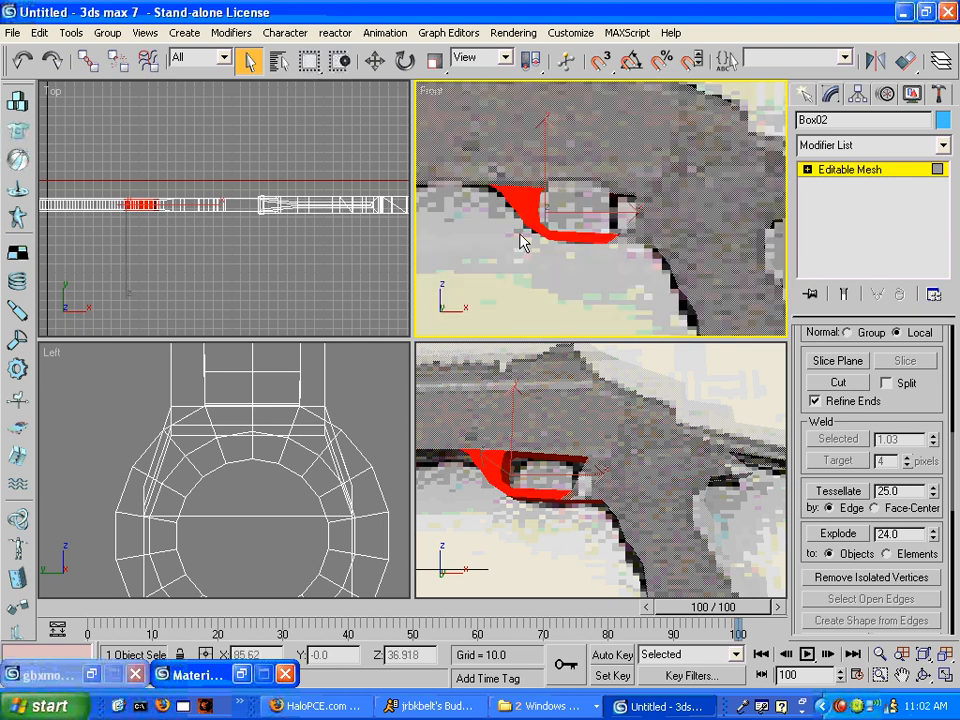
{"action": "left_click", "coordinate": [445, 60]}
{"action": "left_click_drag", "start_coordinate": [193, 246], "coordinate": [128, 197]}
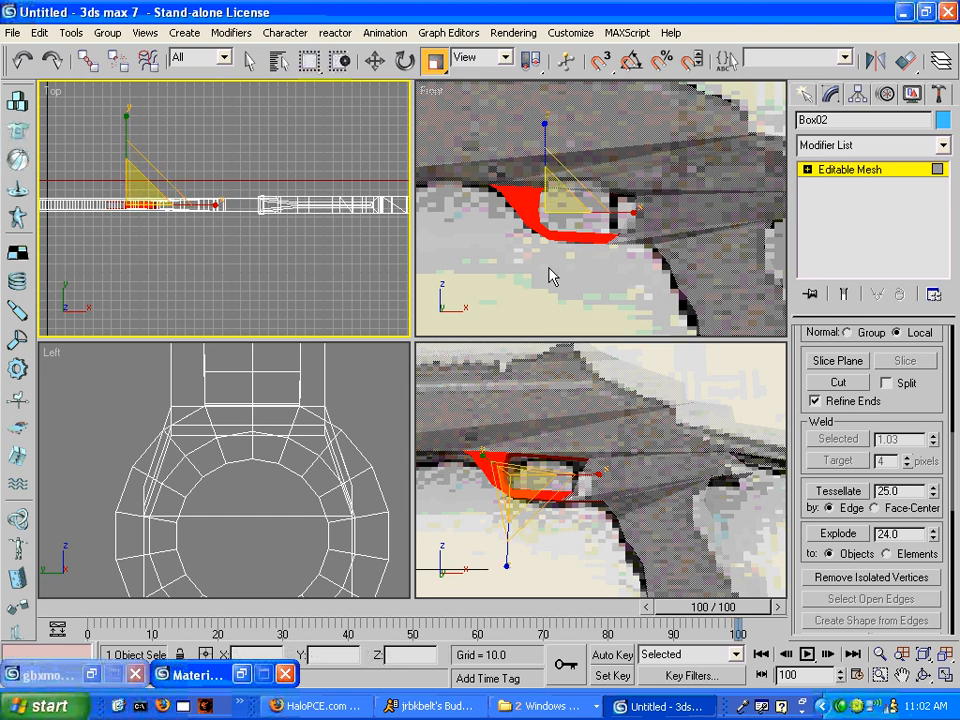
{"action": "key", "text": "shift+q"}
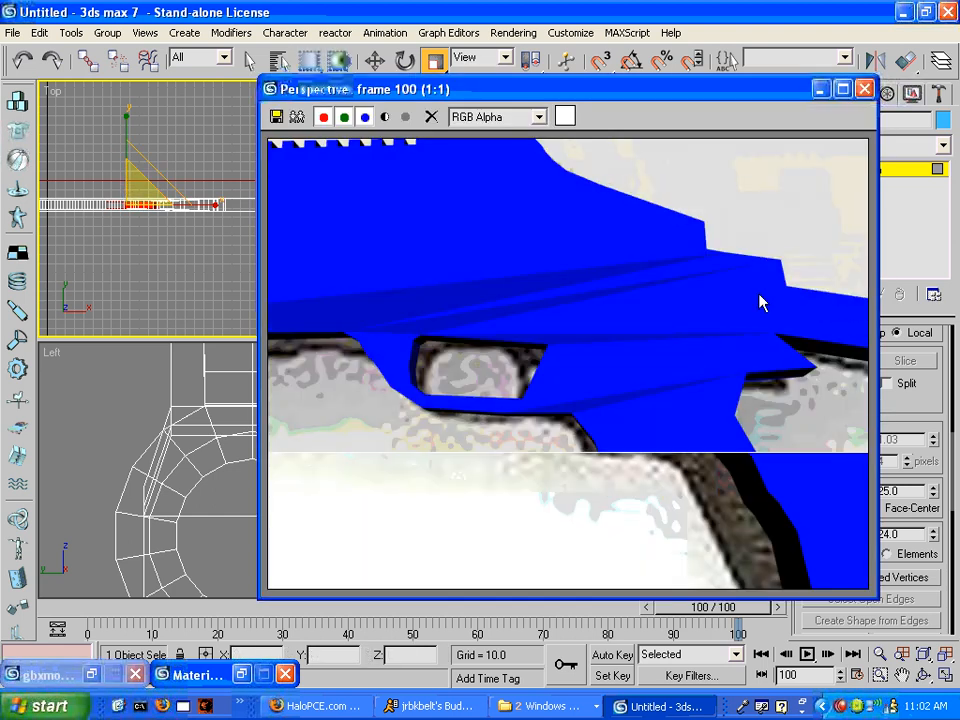
{"action": "left_click", "coordinate": [863, 90]}
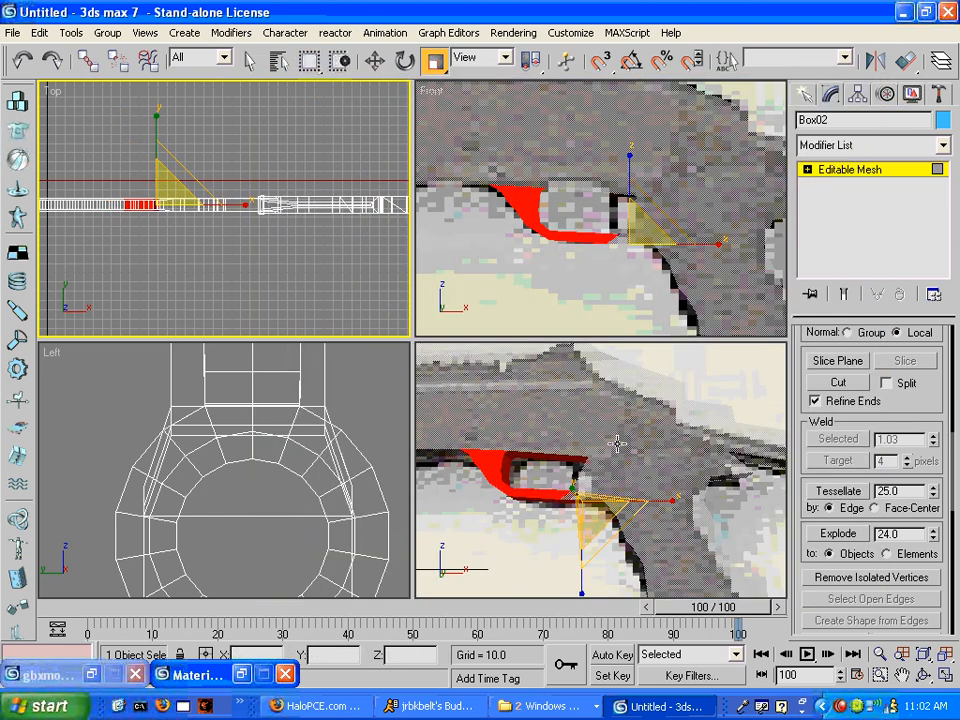
- Try scaling the trigger guard faces narrower once more, render the result, and undo the scaling
{"action": "left_click", "coordinate": [249, 61]}
{"action": "left_click", "coordinate": [278, 92]}
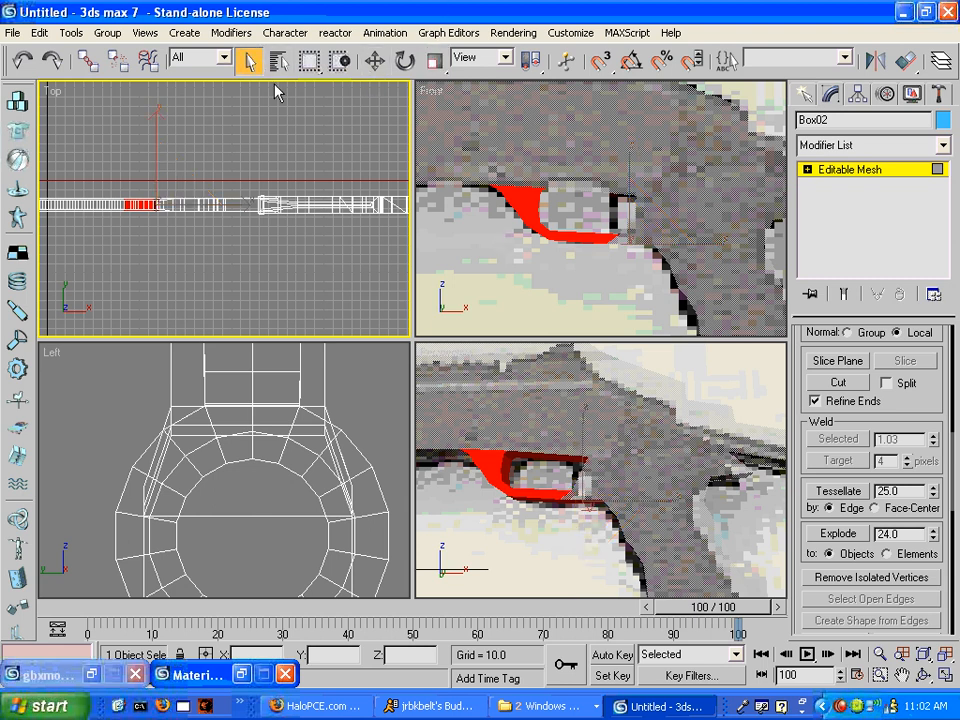
{"action": "left_click", "coordinate": [523, 449]}
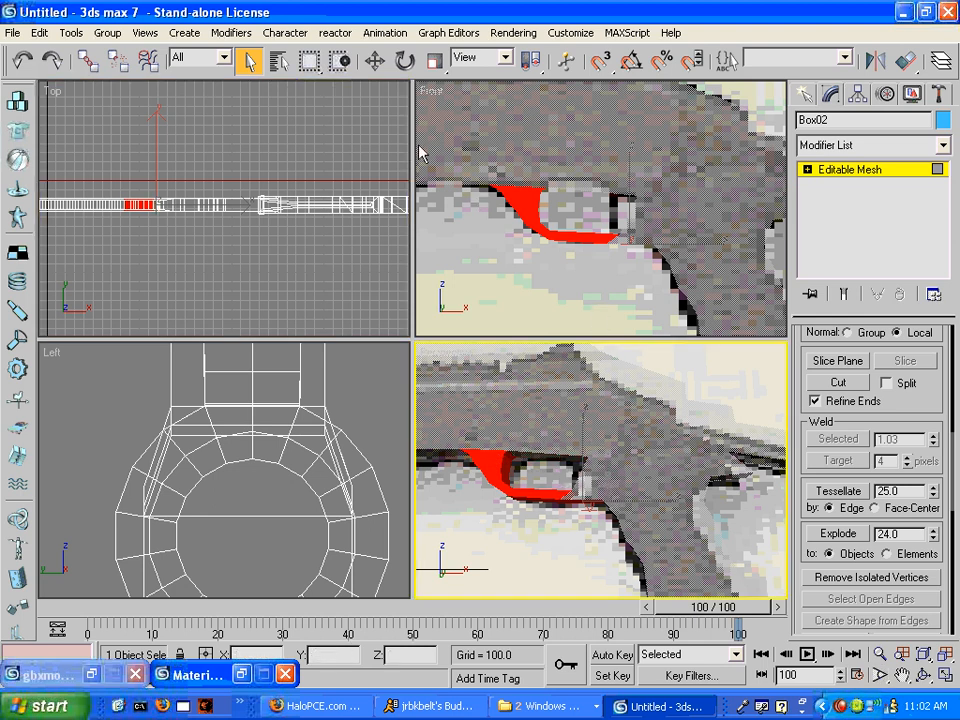
{"action": "left_click", "coordinate": [434, 61]}
{"action": "left_click", "coordinate": [175, 188]}
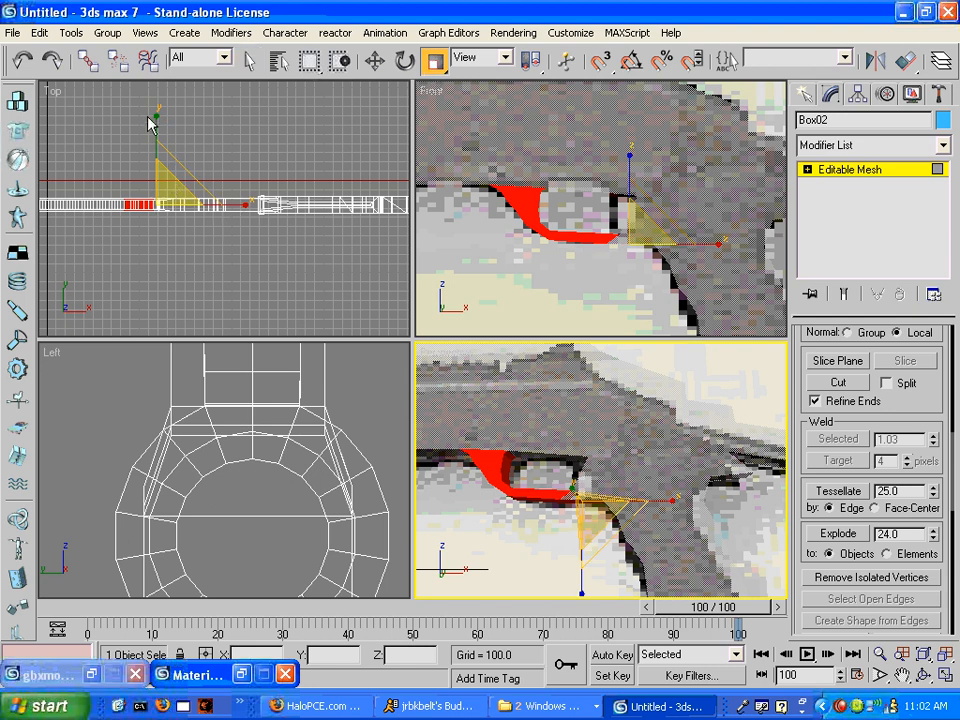
{"action": "left_click_drag", "start_coordinate": [157, 129], "coordinate": [160, 184]}
{"action": "key", "text": "shift+q"}
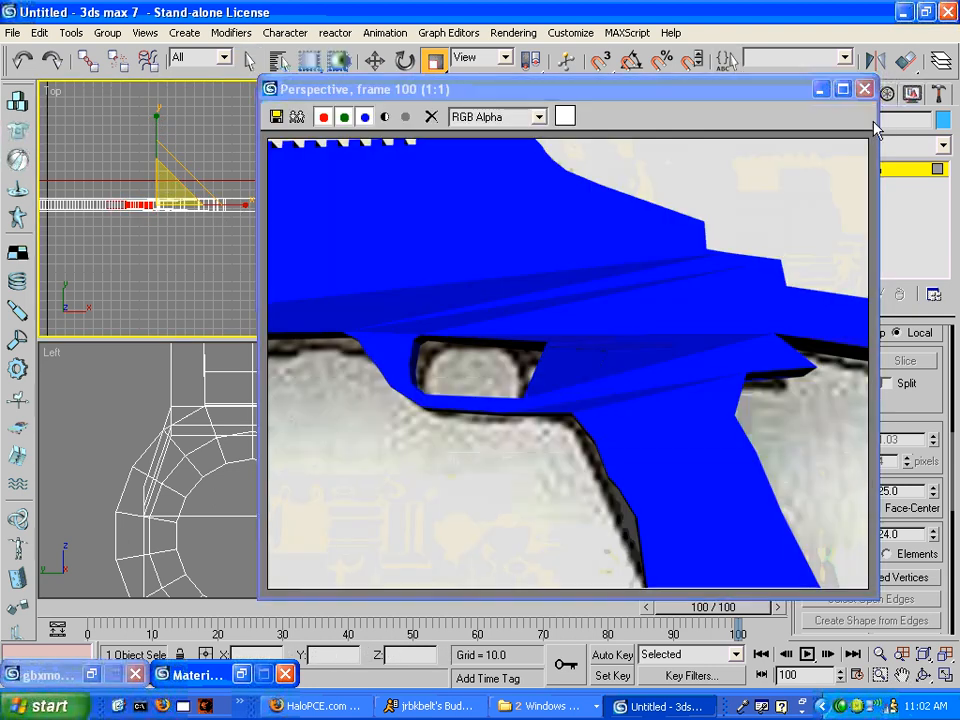
{"action": "left_click", "coordinate": [864, 90]}
{"action": "left_click", "coordinate": [686, 382]}
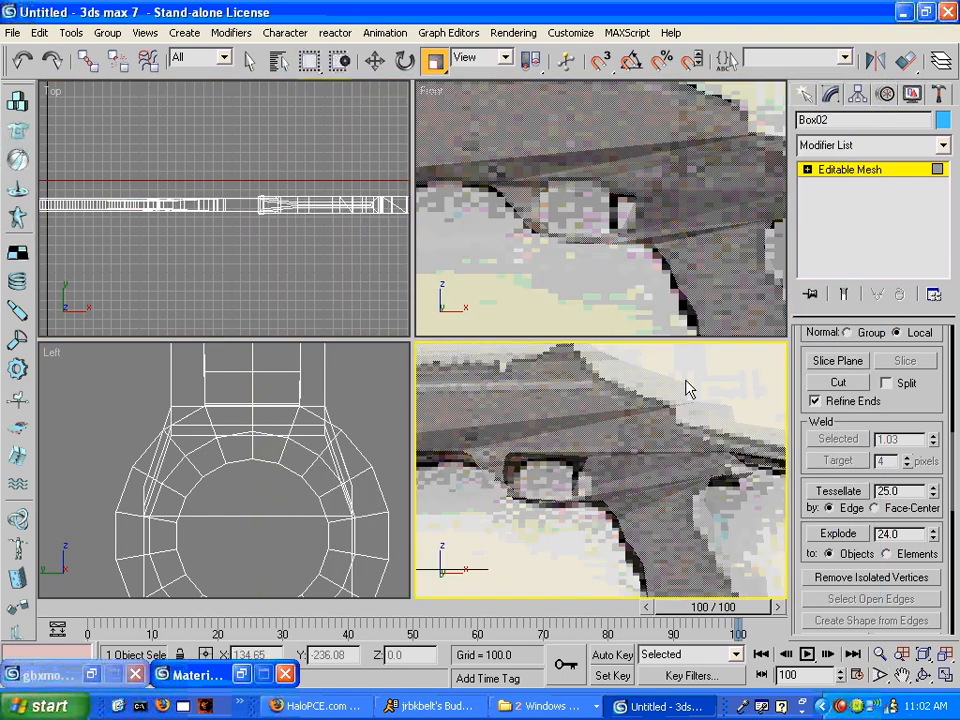
{"action": "key", "text": "ctrl+z"}
{"action": "key", "text": "ctrl+z"}
- Extrude the face on the roof of the trigger guard opening slightly downward and scale it down as a trigger base
{"action": "left_click", "coordinate": [702, 376]}
{"action": "middle_click_drag", "start_coordinate": [700, 378], "coordinate": [688, 398]}
{"action": "scroll", "coordinate": [554, 450], "scroll_direction": "up", "scroll_amount": 3}
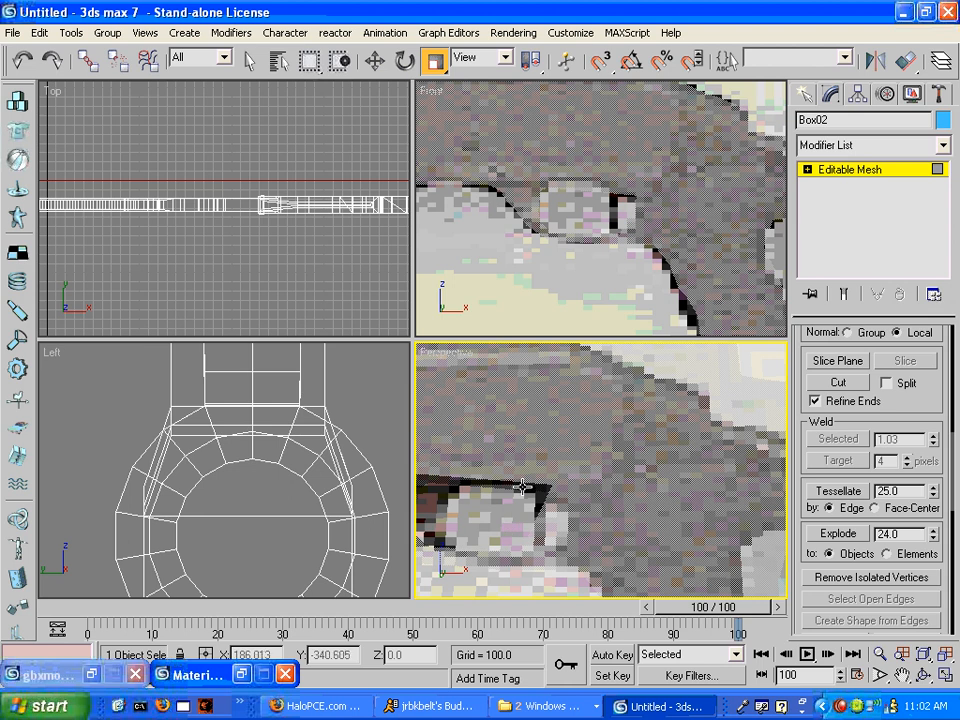
{"action": "left_click", "coordinate": [521, 487]}
{"action": "middle_click_drag", "start_coordinate": [613, 299], "coordinate": [630, 285]}
{"action": "scroll", "coordinate": [602, 373], "scroll_direction": "up", "scroll_amount": 2}
{"action": "middle_click_drag", "start_coordinate": [501, 451], "coordinate": [731, 463]}
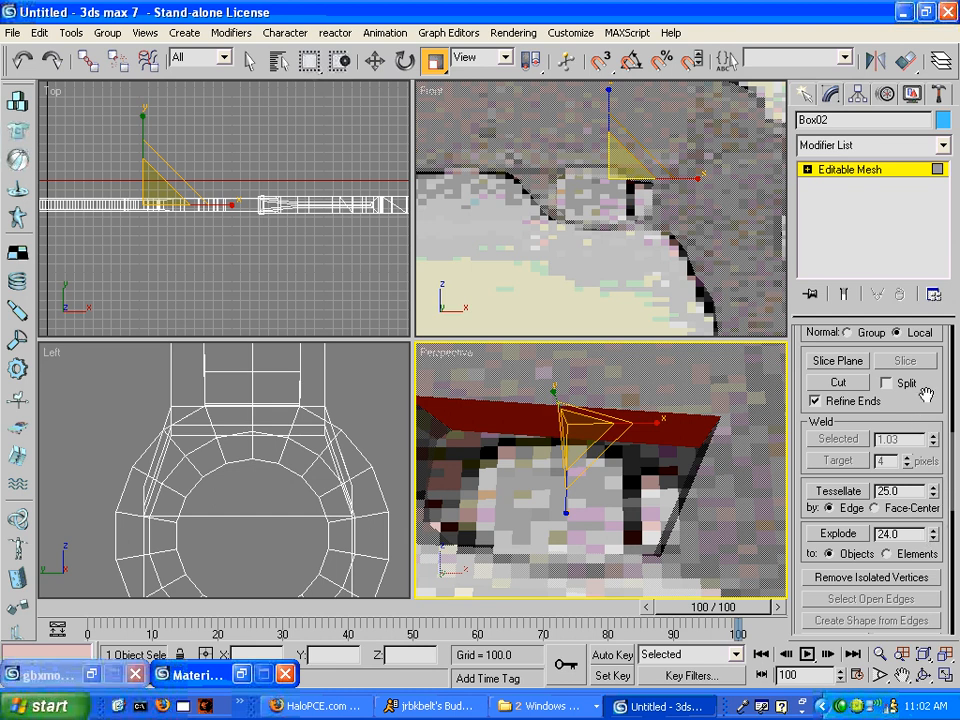
{"action": "left_click_drag", "start_coordinate": [955, 445], "coordinate": [936, 318]}
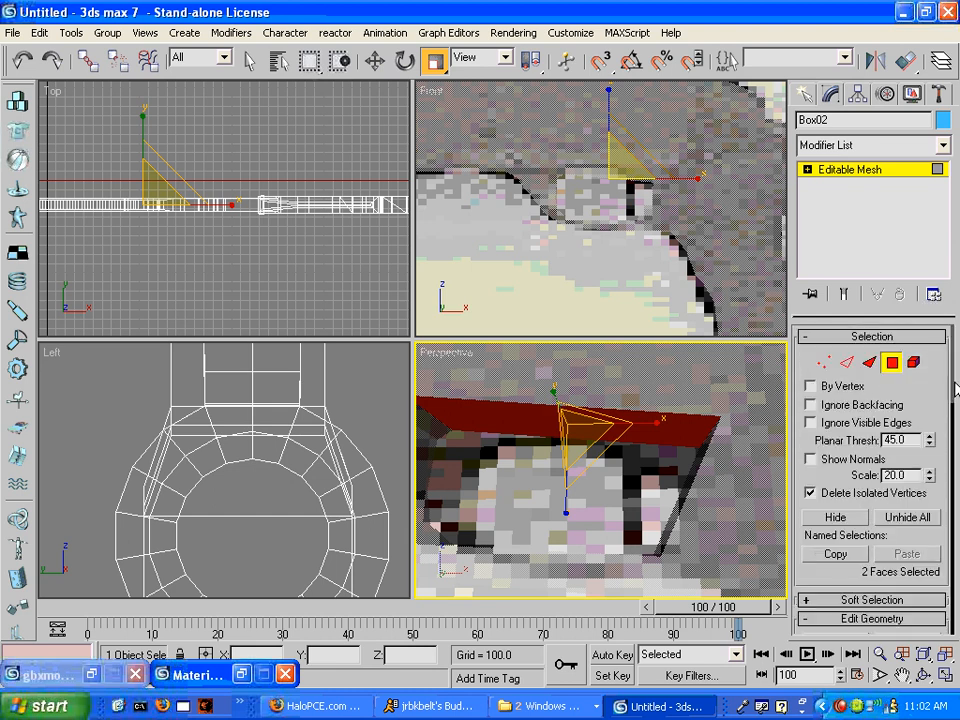
{"action": "left_click_drag", "start_coordinate": [953, 390], "coordinate": [952, 440]}
{"action": "left_click_drag", "start_coordinate": [933, 504], "coordinate": [935, 500]}
{"action": "middle_click_drag", "start_coordinate": [639, 157], "coordinate": [639, 176]}
{"action": "left_click_drag", "start_coordinate": [579, 423], "coordinate": [627, 529]}
- Move the vertices of the trigger base toward the rear of the guard opening to match the trigger in the reference
{"action": "key", "text": "1"}
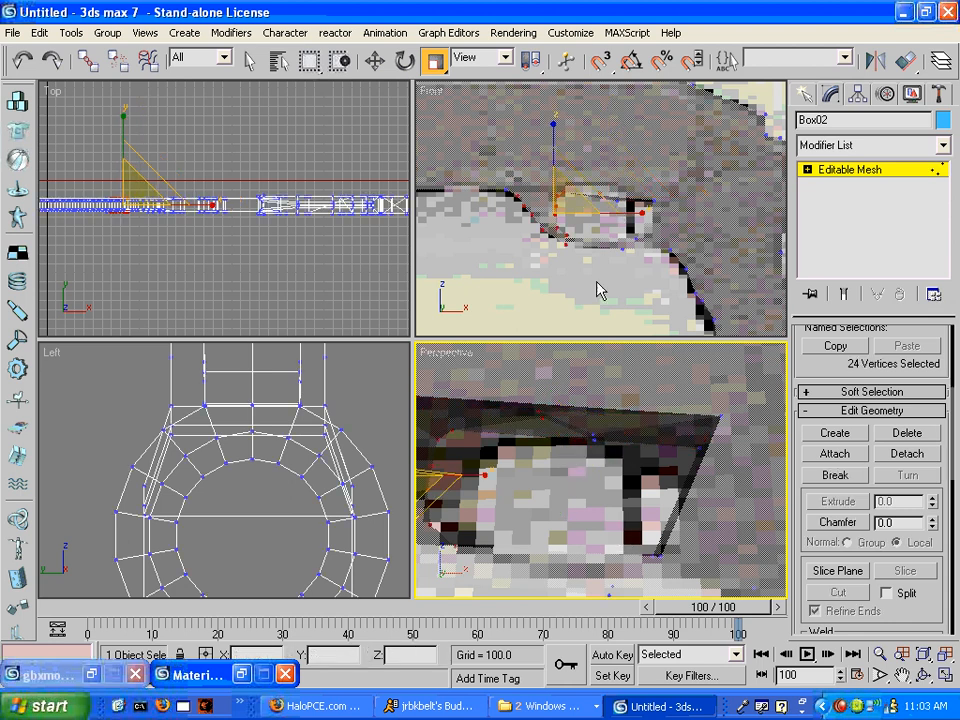
{"action": "key", "text": "w"}
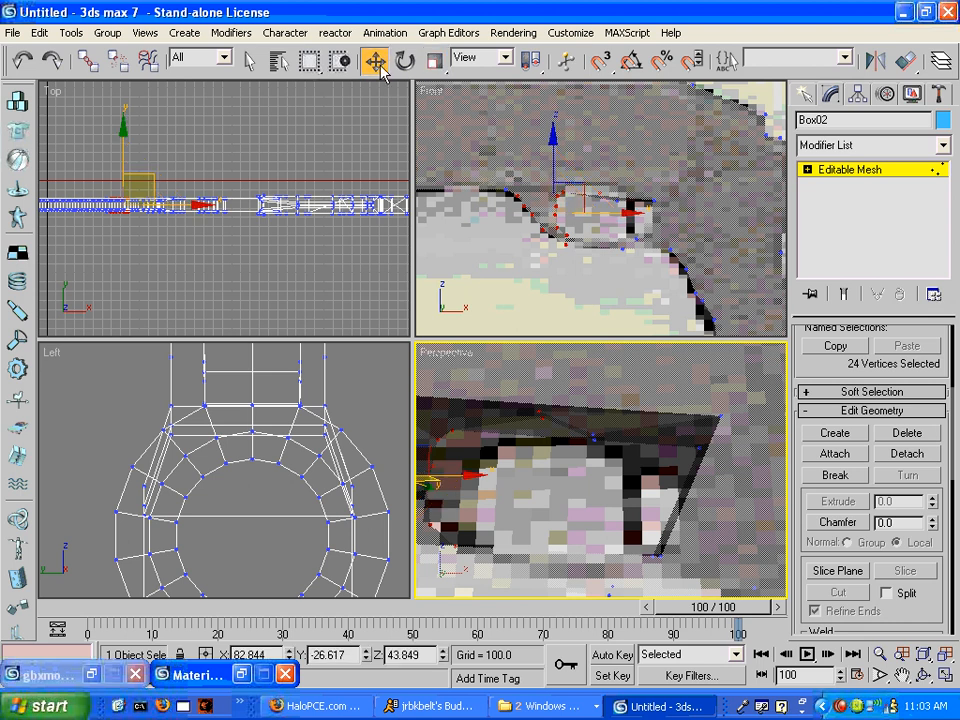
{"action": "scroll", "coordinate": [560, 170], "scroll_direction": "up", "scroll_amount": 2}
{"action": "mouse_move", "coordinate": [640, 220]}
{"action": "middle_mouse_down"}
{"action": "mouse_move", "coordinate": [525, 195]}
{"action": "mouse_move", "coordinate": [629, 233]}
{"action": "middle_mouse_up"}
{"action": "scroll", "coordinate": [525, 195], "scroll_direction": "up", "scroll_amount": 1}
{"action": "left_click", "coordinate": [598, 228]}
{"action": "middle_click_drag", "start_coordinate": [470, 214], "coordinate": [602, 212]}
{"action": "left_click_drag", "start_coordinate": [616, 154], "coordinate": [664, 188]}
{"action": "left_click_drag", "start_coordinate": [647, 124], "coordinate": [636, 176]}
{"action": "left_click_drag", "start_coordinate": [718, 215], "coordinate": [716, 212]}
{"action": "left_click_drag", "start_coordinate": [694, 161], "coordinate": [735, 163]}
{"action": "left_click", "coordinate": [716, 262]}
- Extrude the trigger base face downward in several segments to form the trigger
{"action": "key", "text": "4"}
{"action": "left_click", "coordinate": [615, 420]}
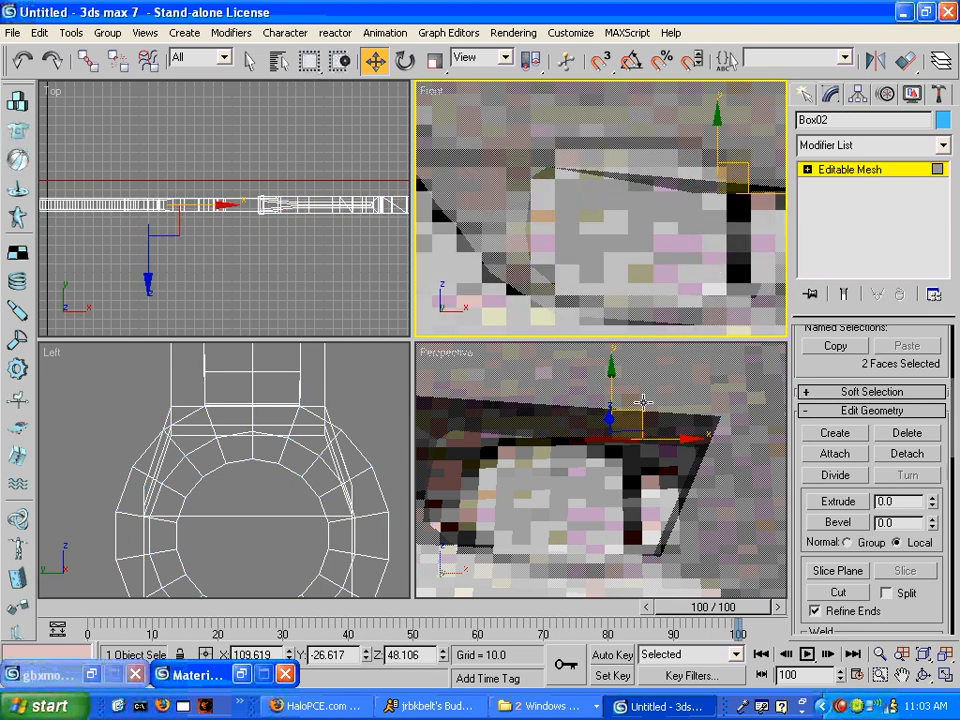
{"action": "left_click_drag", "start_coordinate": [932, 498], "coordinate": [934, 510]}
{"action": "left_click", "coordinate": [514, 484]}
- Move the lower segment vertices of the trigger to bend it along the reference shape
{"action": "middle_click_drag", "start_coordinate": [624, 247], "coordinate": [559, 232]}
{"action": "scroll", "coordinate": [550, 238], "scroll_direction": "up", "scroll_amount": 3}
{"action": "scroll", "coordinate": [550, 237], "scroll_direction": "down", "scroll_amount": 1}
{"action": "scroll", "coordinate": [550, 237], "scroll_direction": "down", "scroll_amount": 3}
{"action": "key", "text": "1"}
{"action": "left_click_drag", "start_coordinate": [583, 208], "coordinate": [667, 211]}
{"action": "left_click_drag", "start_coordinate": [576, 219], "coordinate": [646, 245]}
{"action": "left_click", "coordinate": [598, 246]}
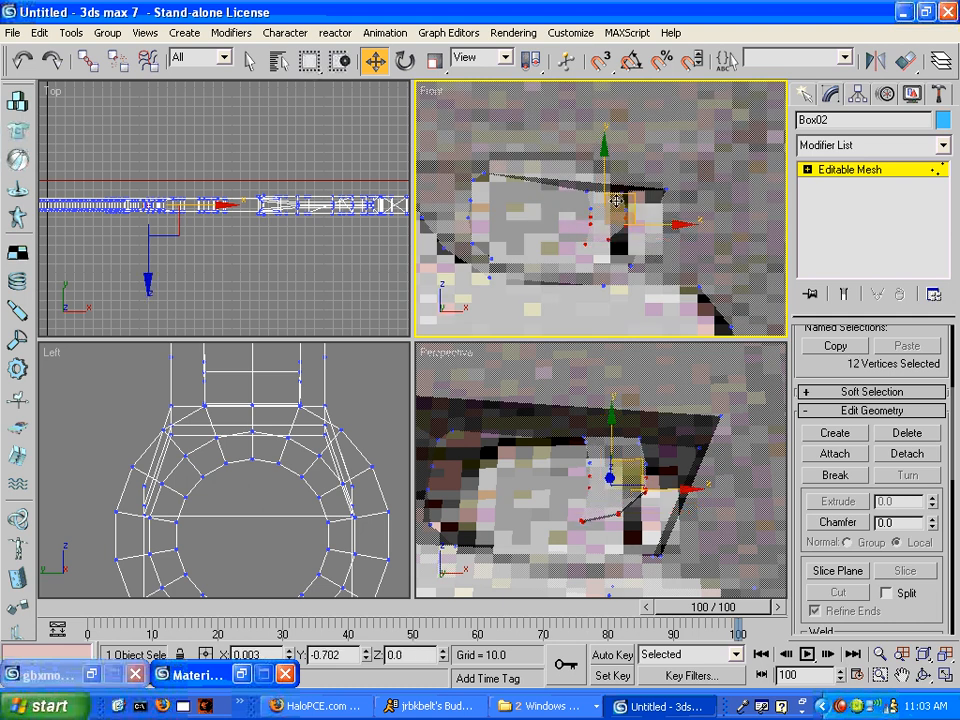
- Select all of the trigger's vertices and move them slightly toward the grip
{"action": "left_click", "coordinate": [570, 182]}
{"action": "left_click_drag", "start_coordinate": [558, 184], "coordinate": [634, 257]}
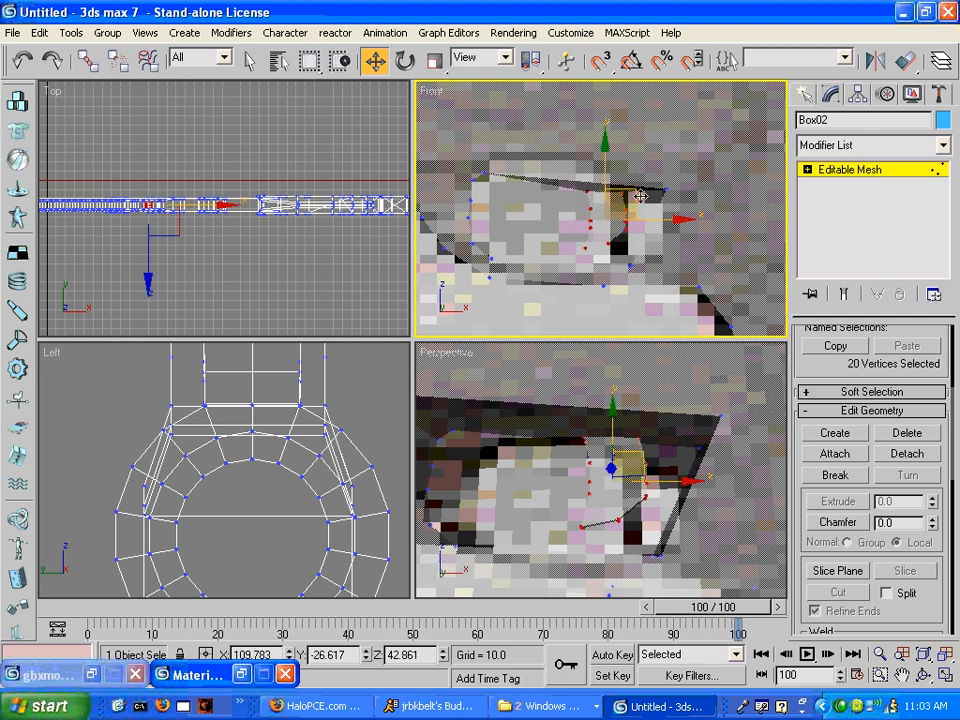
{"action": "left_click_drag", "start_coordinate": [637, 196], "coordinate": [656, 187]}
{"action": "left_click", "coordinate": [686, 148]}
- Render the perspective view close up and zoomed out to examine the trigger and the gun's overall silhouette
{"action": "key", "text": "F9"}
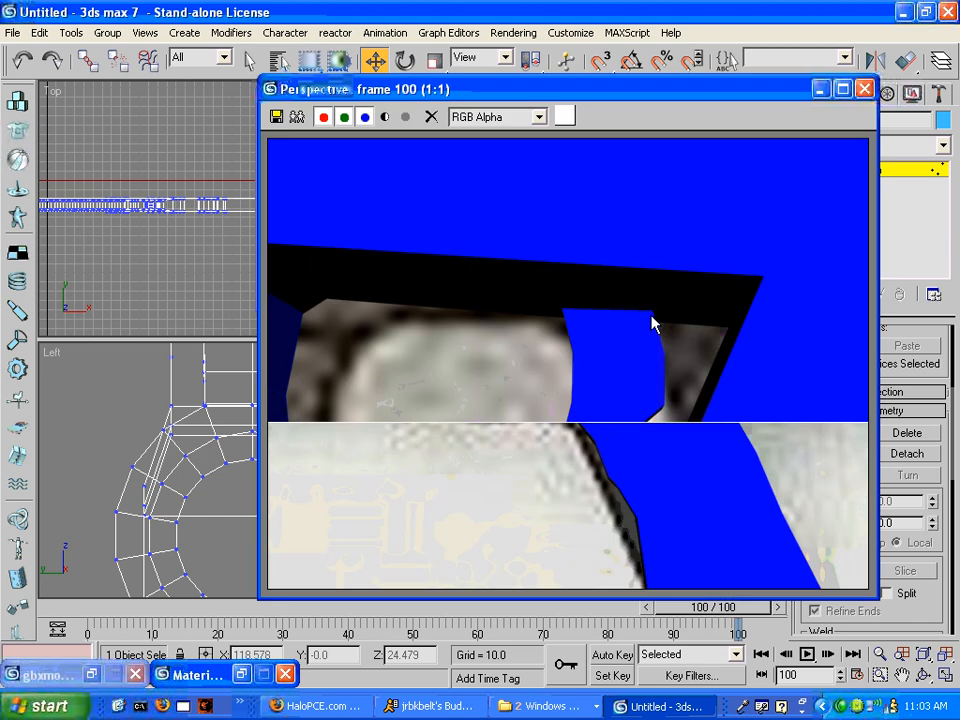
{"action": "left_click", "coordinate": [865, 89]}
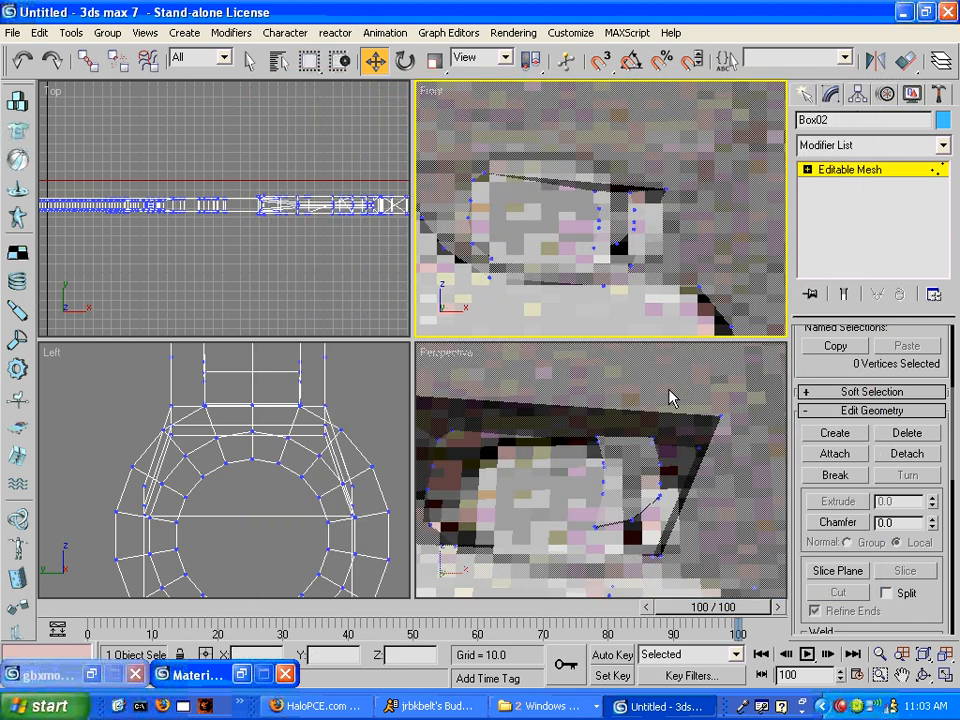
{"action": "scroll", "coordinate": [660, 477], "scroll_direction": "down", "scroll_amount": 6}
{"action": "scroll", "coordinate": [640, 462], "scroll_direction": "up", "scroll_amount": 3}
{"action": "key", "text": "F9"}
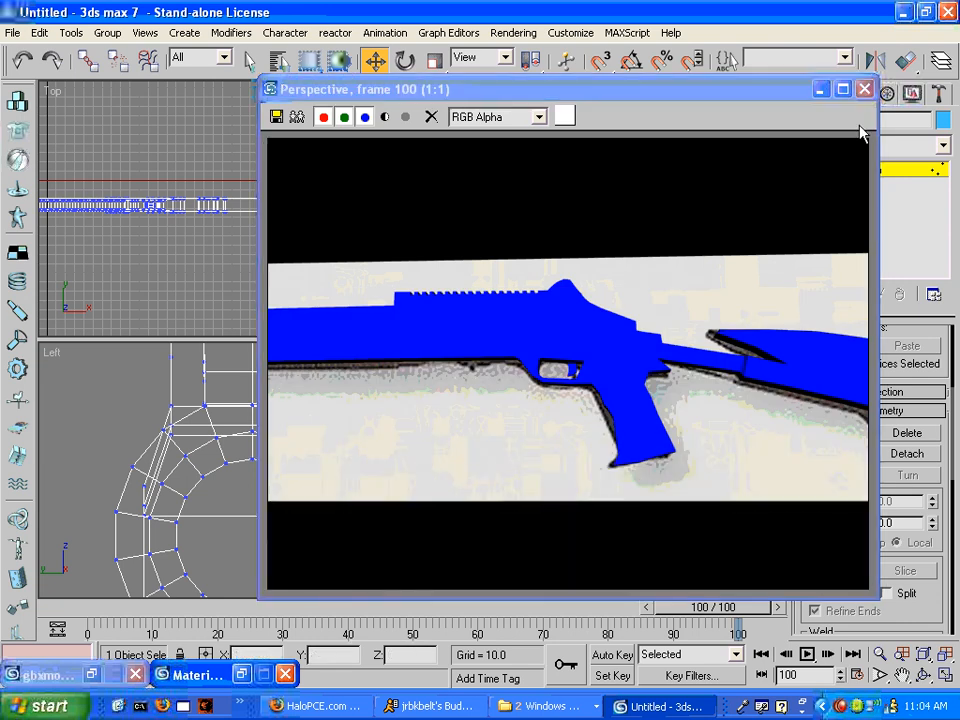
{"action": "left_click", "coordinate": [865, 89]}
- Render a close perspective view of the grip's front edge to compare it with the reference
{"action": "scroll", "coordinate": [636, 527], "scroll_direction": "up", "scroll_amount": 5}
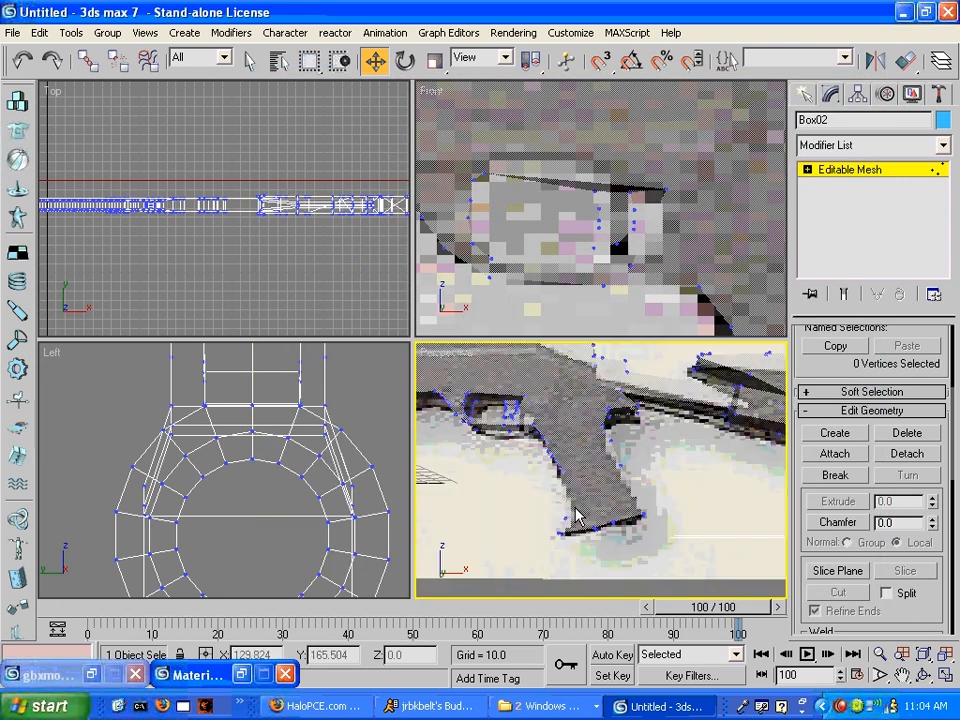
{"action": "scroll", "coordinate": [613, 543], "scroll_direction": "up", "scroll_amount": 2}
{"action": "middle_click_drag", "start_coordinate": [613, 543], "coordinate": [601, 436]}
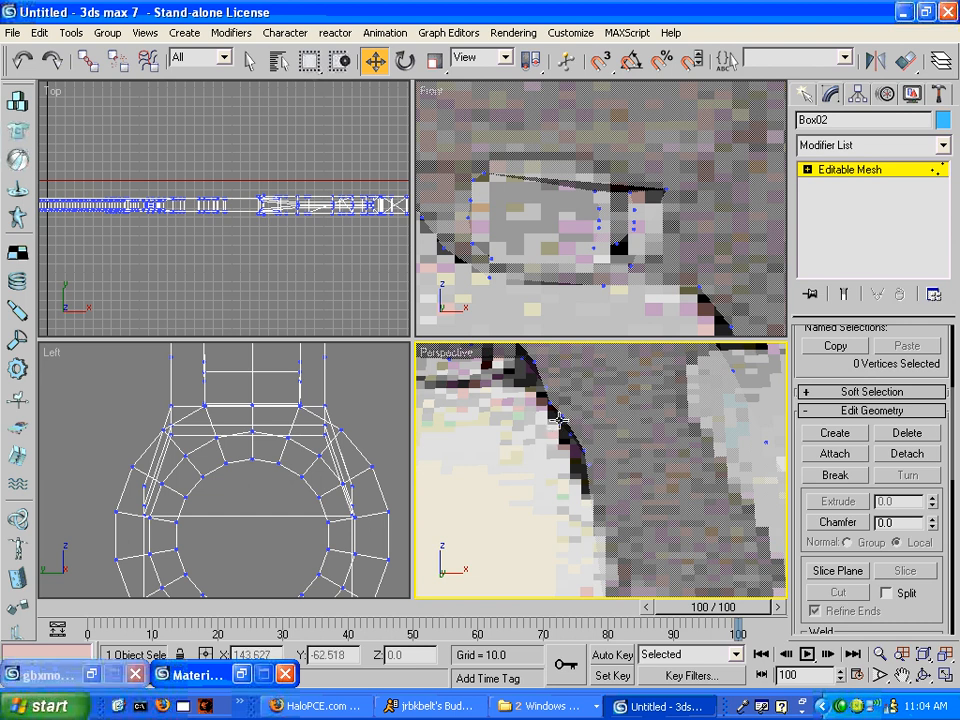
{"action": "key", "text": "shift+q"}
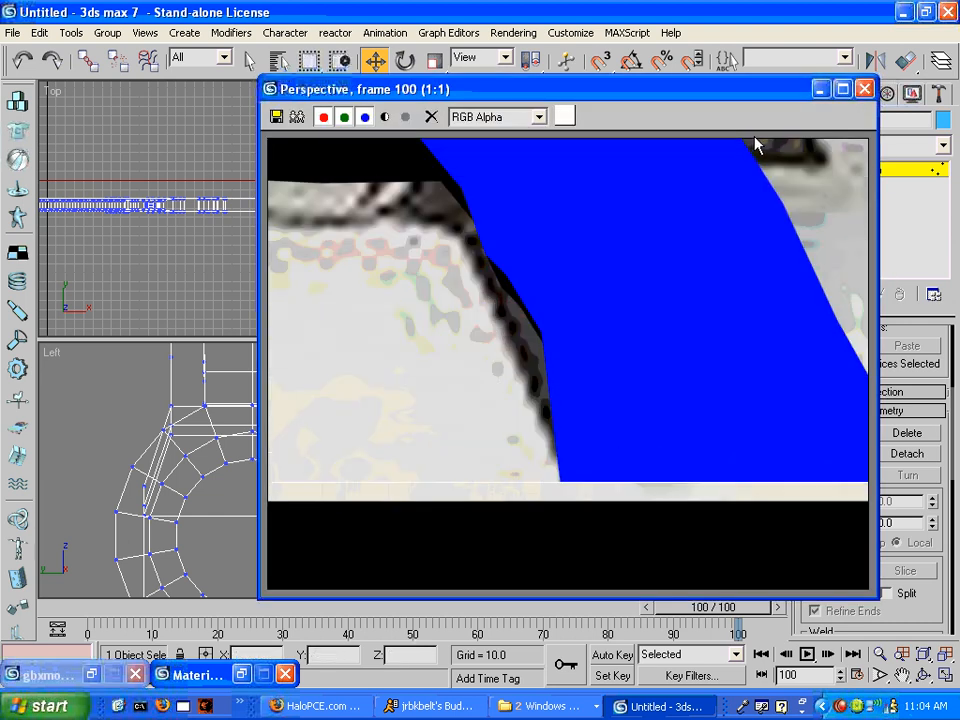
- Move the vertices along the grip's front edge to follow the reference outline, and render the perspective view to compare them
{"action": "left_click", "coordinate": [865, 89]}
{"action": "scroll", "coordinate": [573, 437], "scroll_direction": "down", "scroll_amount": 2}
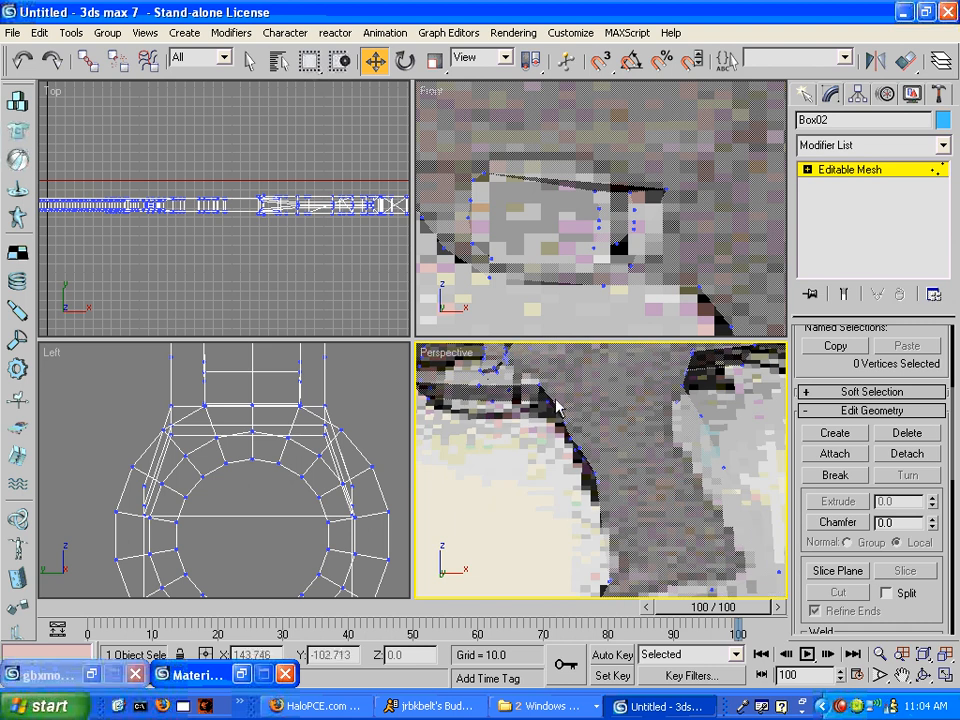
{"action": "left_click", "coordinate": [588, 464]}
{"action": "key", "text": "F3"}
{"action": "left_click_drag", "start_coordinate": [602, 415], "coordinate": [593, 415]}
{"action": "middle_click_drag", "start_coordinate": [672, 236], "coordinate": [576, 182]}
{"action": "scroll", "coordinate": [616, 273], "scroll_direction": "down", "scroll_amount": 3}
{"action": "middle_click_drag", "start_coordinate": [616, 273], "coordinate": [590, 241]}
{"action": "scroll", "coordinate": [590, 241], "scroll_direction": "up", "scroll_amount": 2}
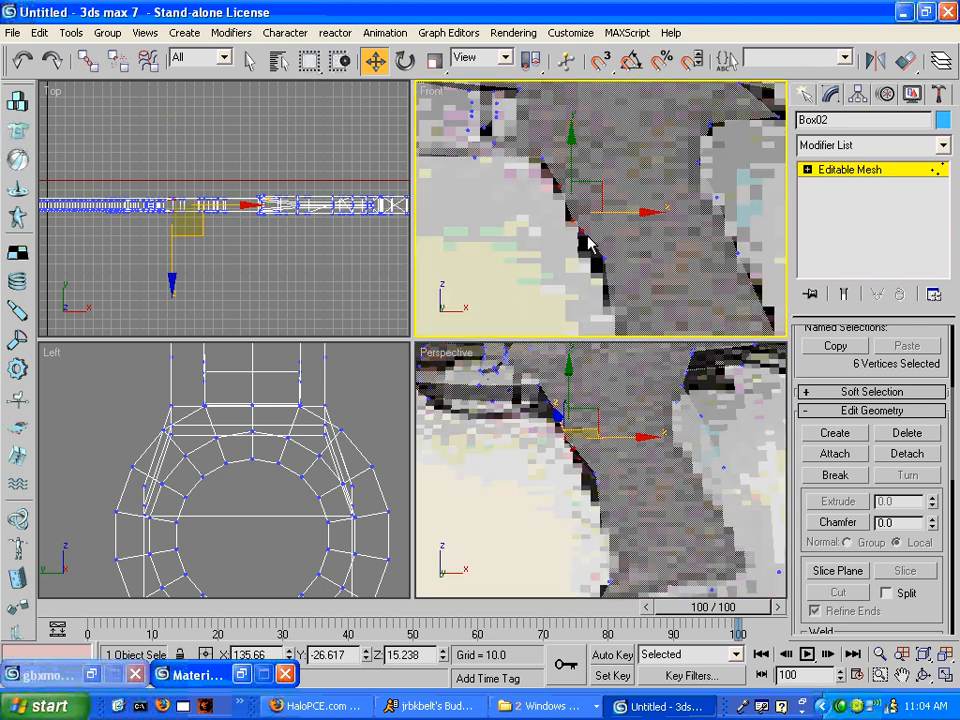
{"action": "mouse_move", "coordinate": [601, 248]}
{"action": "left_mouse_down"}
{"action": "mouse_move", "coordinate": [616, 271]}
{"action": "mouse_move", "coordinate": [619, 234]}
{"action": "mouse_move", "coordinate": [606, 246]}
{"action": "left_mouse_up"}
{"action": "left_click", "coordinate": [559, 200]}
{"action": "key", "text": "F9"}
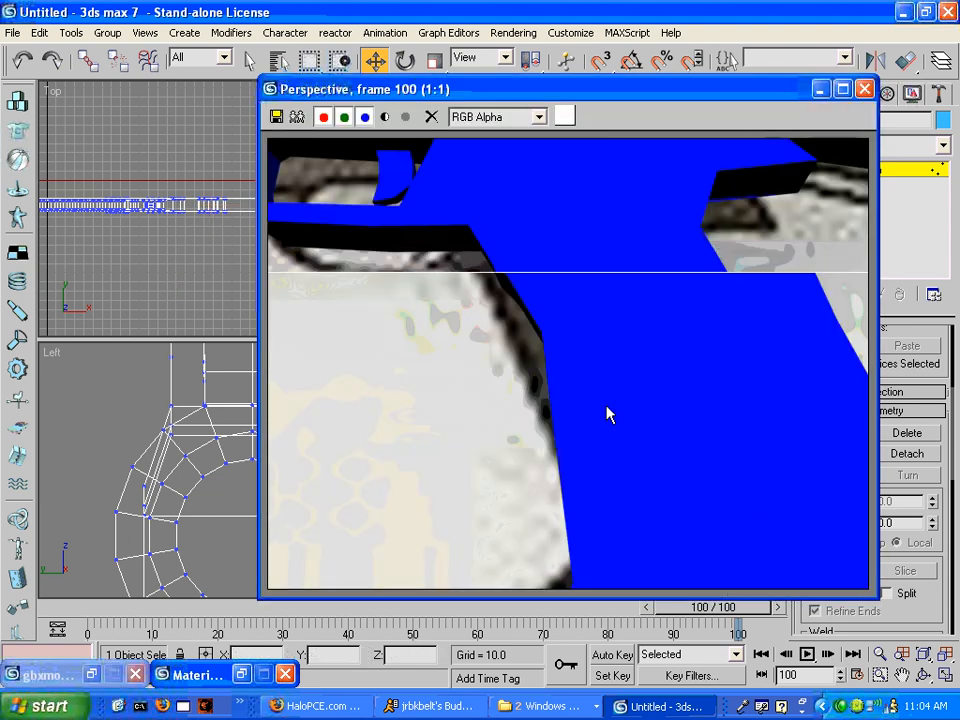
{"action": "left_click", "coordinate": [864, 89]}
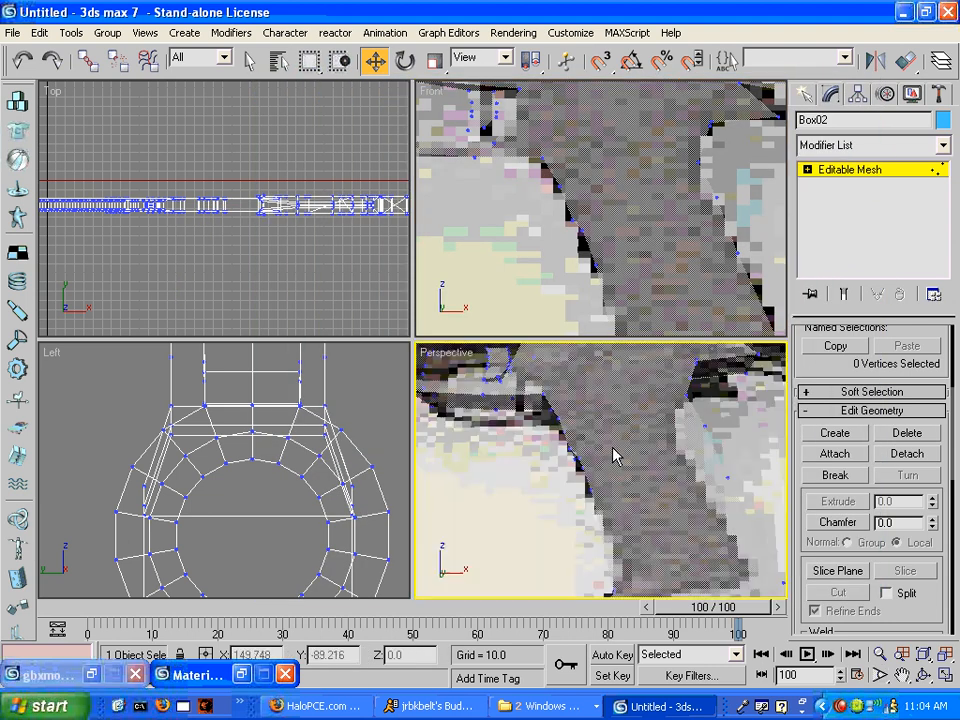
- Move the vertex pair at the kink in the grip's front edge to even out the curve, and render the grip
{"action": "middle_click_drag", "start_coordinate": [592, 256], "coordinate": [570, 235]}
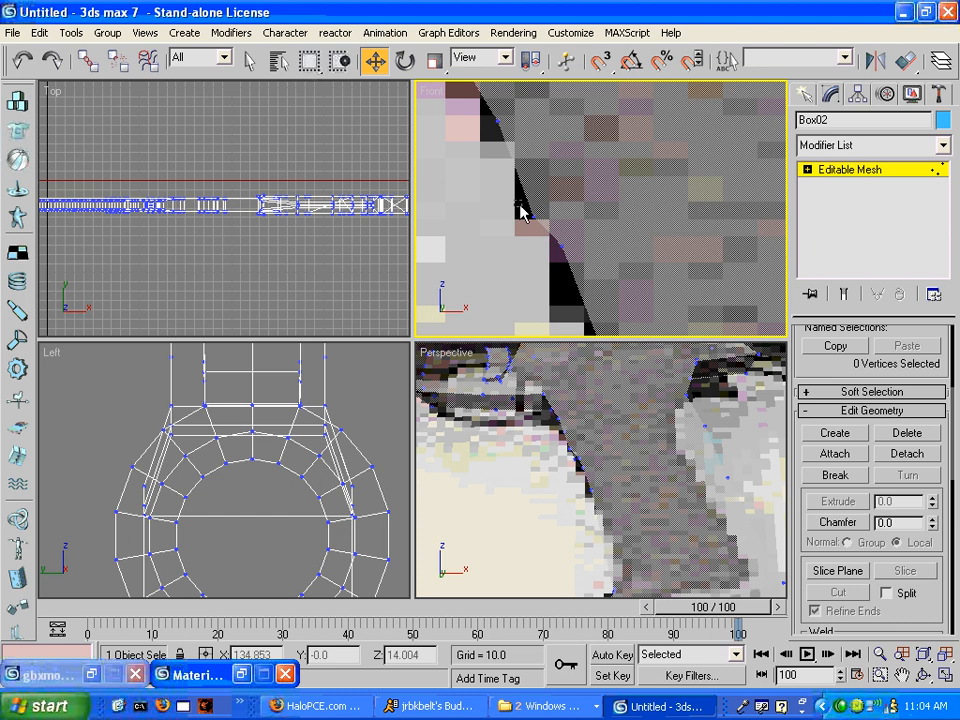
{"action": "left_click", "coordinate": [538, 213]}
{"action": "left_click", "coordinate": [545, 205]}
{"action": "left_click_drag", "start_coordinate": [525, 213], "coordinate": [557, 175]}
{"action": "key", "text": "F9"}
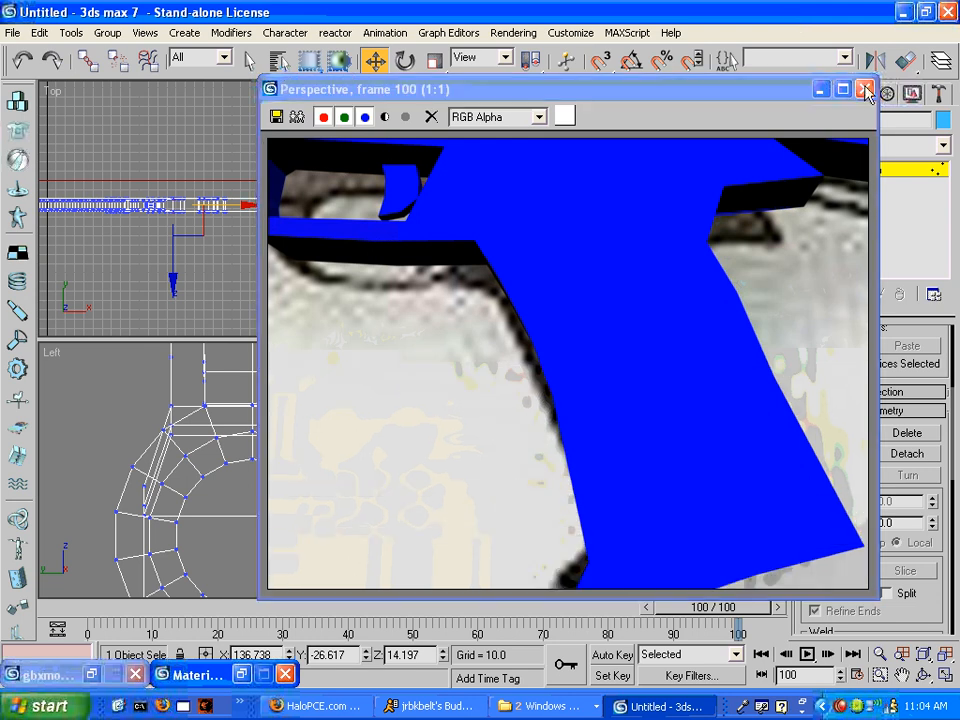
{"action": "left_click", "coordinate": [865, 88]}
- Switch to polygon selection and select the faces along the front half of the stock's top surface
{"action": "right_click", "coordinate": [741, 425]}
{"action": "middle_click_drag", "start_coordinate": [599, 467], "coordinate": [415, 565]}
{"action": "scroll", "coordinate": [587, 506], "scroll_direction": "down", "scroll_amount": 1}
{"action": "scroll", "coordinate": [536, 516], "scroll_direction": "up", "scroll_amount": 2}
{"action": "middle_click_drag", "start_coordinate": [693, 205], "coordinate": [676, 218]}
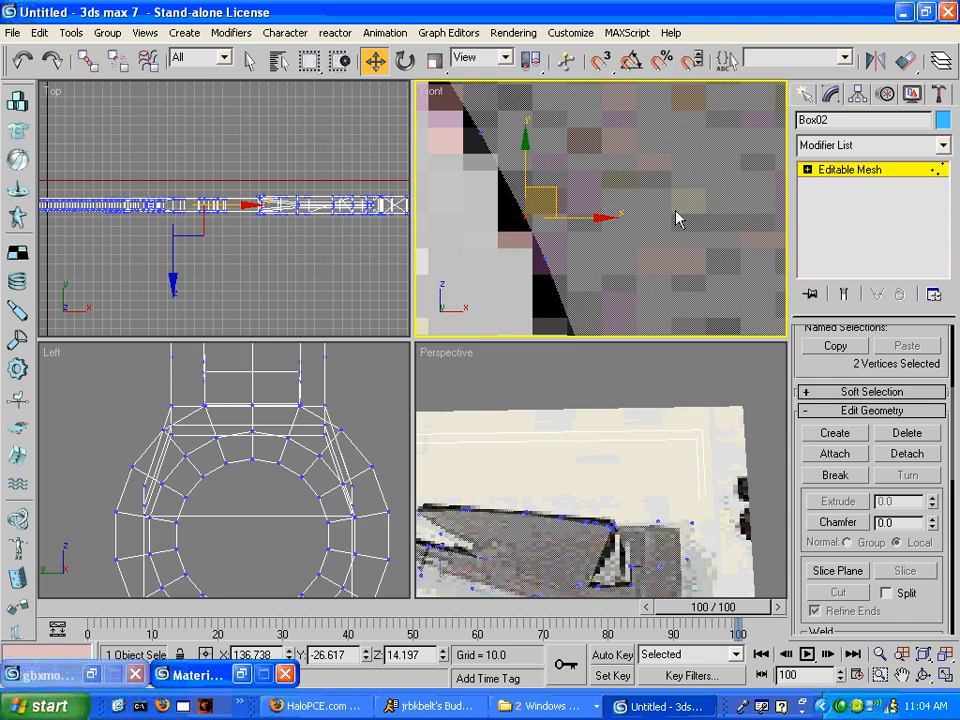
{"action": "left_click", "coordinate": [922, 679]}
{"action": "left_click", "coordinate": [624, 439]}
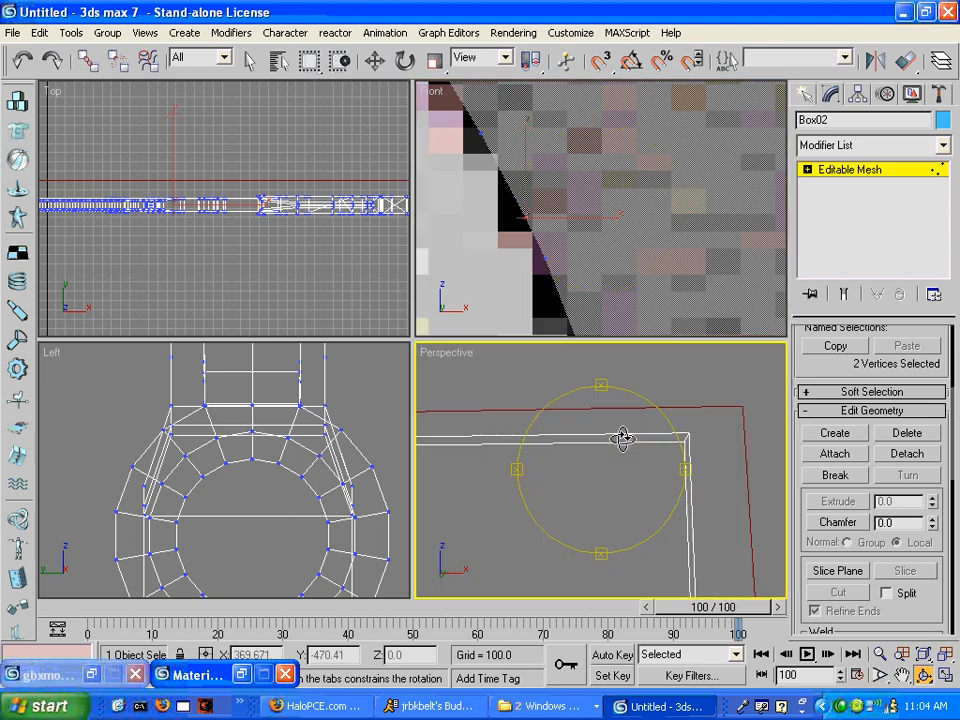
{"action": "left_click_drag", "start_coordinate": [627, 439], "coordinate": [558, 574]}
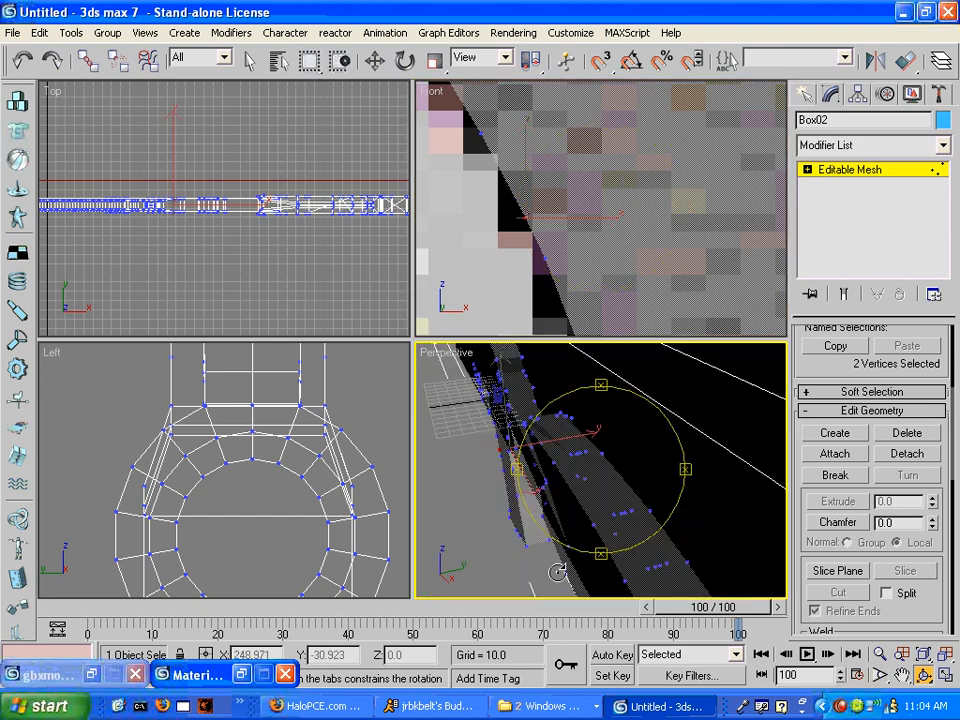
{"action": "left_click", "coordinate": [248, 61]}
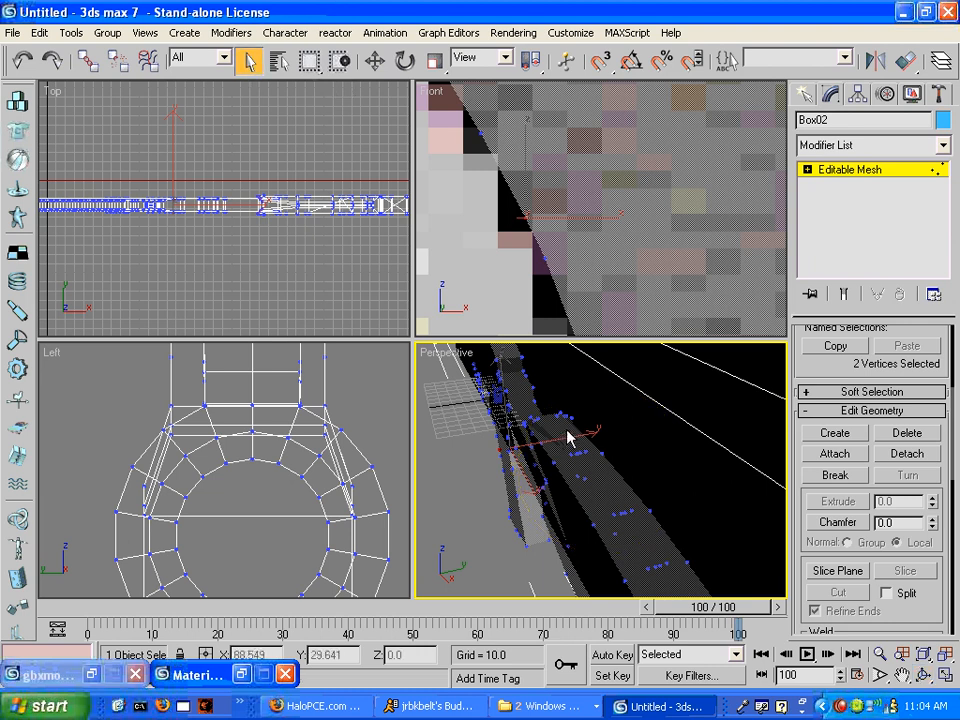
{"action": "key", "text": "4"}
{"action": "left_click", "coordinate": [548, 441]}
{"action": "left_click", "coordinate": [548, 428], "text": "ctrl"}
{"action": "left_click", "coordinate": [558, 437], "text": "ctrl"}
{"action": "left_click", "coordinate": [565, 428], "text": "ctrl"}
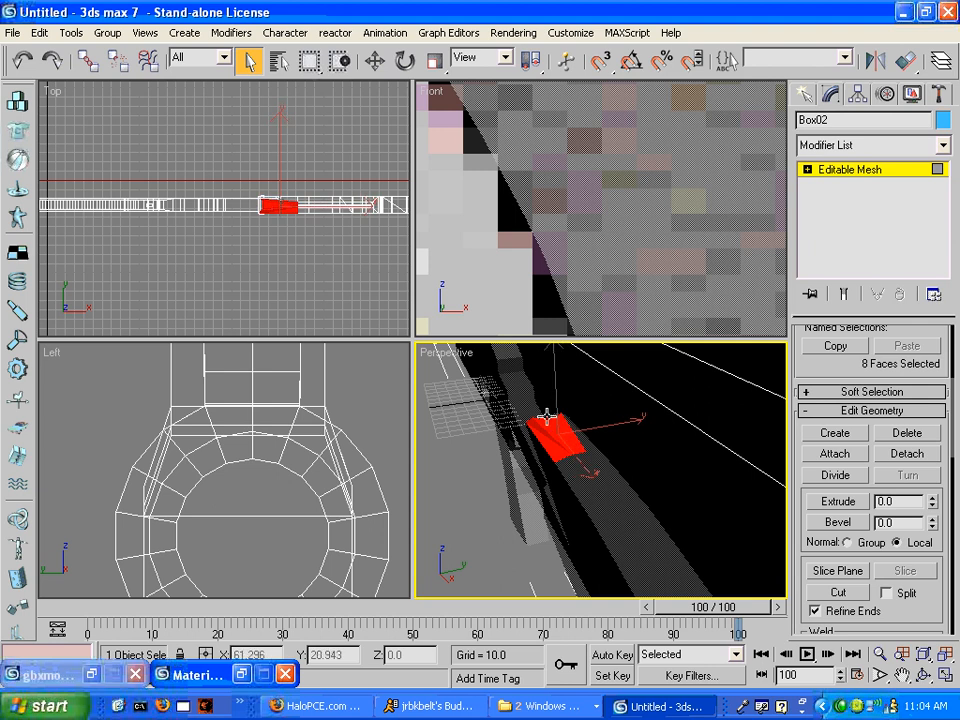
{"action": "left_click", "coordinate": [548, 416], "text": "ctrl"}
{"action": "left_click", "coordinate": [585, 441], "text": "ctrl"}
{"action": "left_click", "coordinate": [577, 470], "text": "ctrl"}
{"action": "left_click", "coordinate": [590, 467], "text": "ctrl"}
{"action": "left_click", "coordinate": [590, 471], "text": "ctrl"}
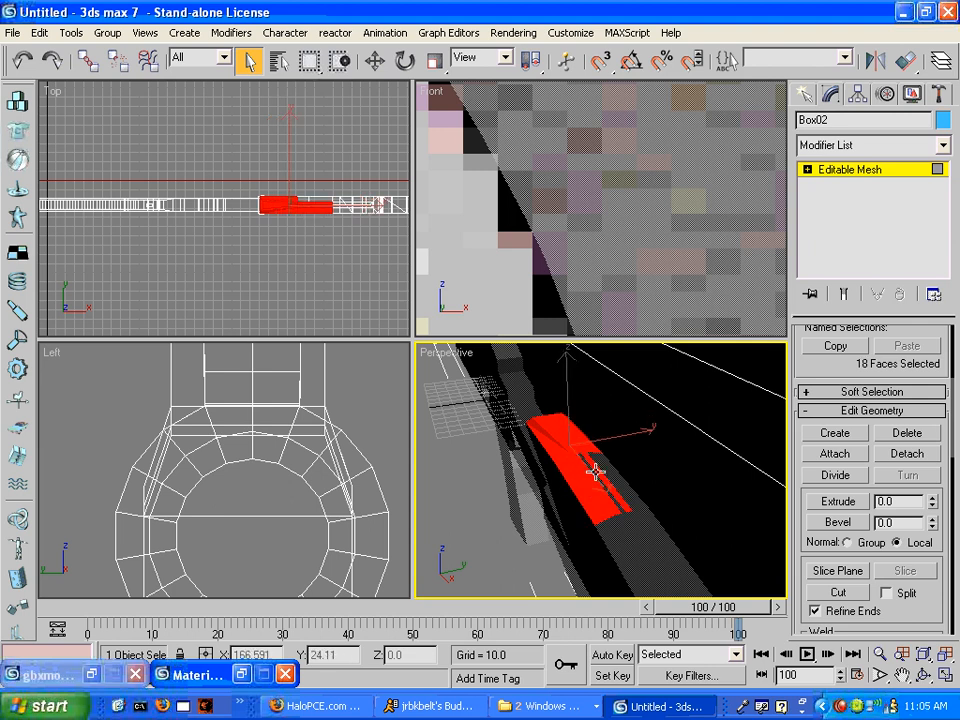
{"action": "left_click", "coordinate": [595, 472], "text": "ctrl"}
{"action": "left_click", "coordinate": [602, 472], "text": "ctrl"}
- Add the remaining faces of the stock's top surface back to the notch, including the narrow lip, to the selection
{"action": "middle_click_drag", "start_coordinate": [604, 476], "coordinate": [537, 426], "text": "alt"}
{"action": "left_click", "coordinate": [601, 522], "text": "ctrl"}
{"action": "left_click", "coordinate": [610, 519], "text": "ctrl"}
{"action": "left_click", "coordinate": [620, 508], "text": "ctrl"}
{"action": "left_click", "coordinate": [606, 514], "text": "ctrl"}
{"action": "left_click", "coordinate": [596, 514], "text": "ctrl"}
{"action": "middle_click_drag", "start_coordinate": [596, 514], "coordinate": [534, 497], "text": "alt"}
{"action": "left_click", "coordinate": [546, 508], "text": "ctrl"}
{"action": "left_click", "coordinate": [563, 496], "text": "ctrl"}
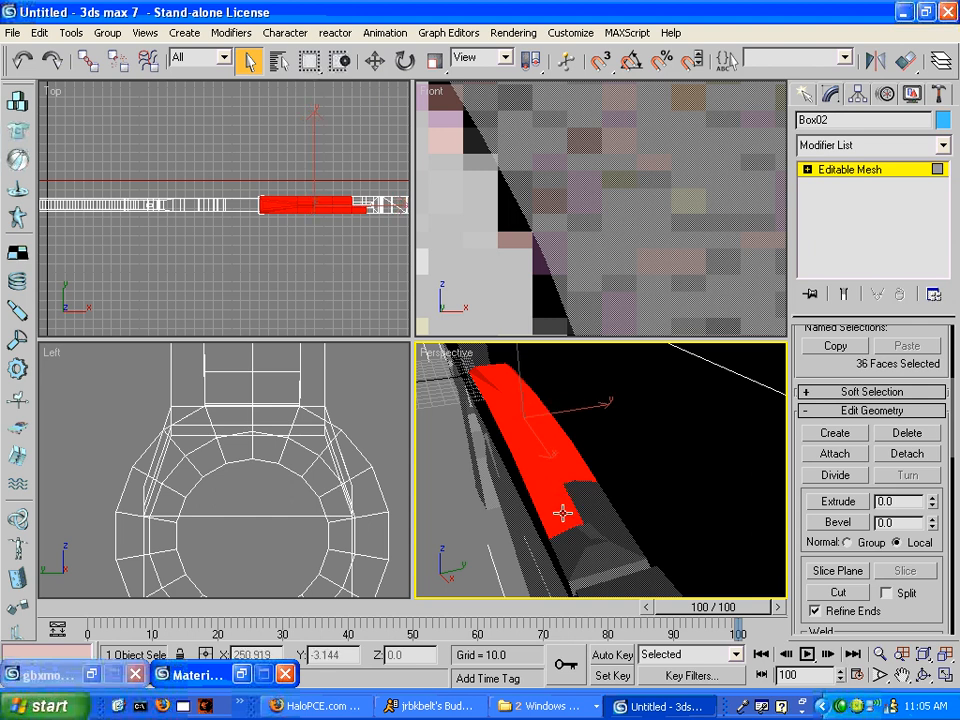
{"action": "left_click", "coordinate": [584, 496], "text": "ctrl"}
{"action": "left_click", "coordinate": [578, 506], "text": "ctrl"}
{"action": "left_click", "coordinate": [603, 505], "text": "ctrl"}
{"action": "left_click", "coordinate": [622, 534], "text": "ctrl"}
{"action": "left_click", "coordinate": [597, 533], "text": "ctrl"}
{"action": "left_click", "coordinate": [586, 540], "text": "ctrl"}
{"action": "left_click", "coordinate": [587, 541], "text": "ctrl"}
{"action": "left_click", "coordinate": [594, 542], "text": "ctrl"}
{"action": "left_click", "coordinate": [579, 552], "text": "ctrl"}
{"action": "left_click", "coordinate": [593, 566], "text": "ctrl"}
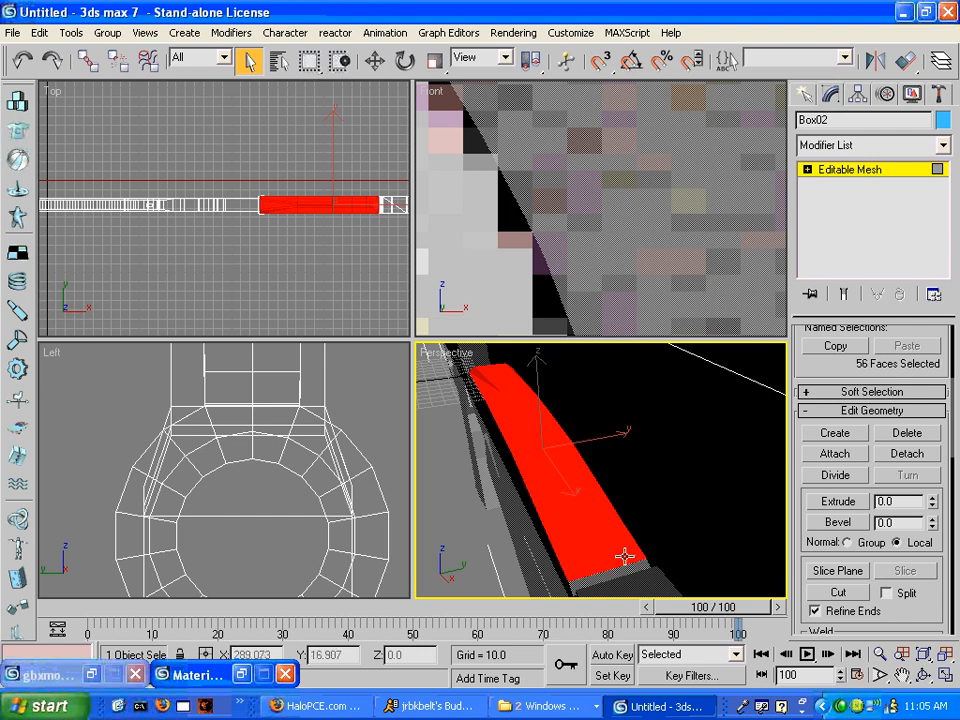
{"action": "left_click", "coordinate": [608, 575], "text": "ctrl"}
{"action": "scroll", "coordinate": [685, 481], "scroll_direction": "down", "scroll_amount": 3}
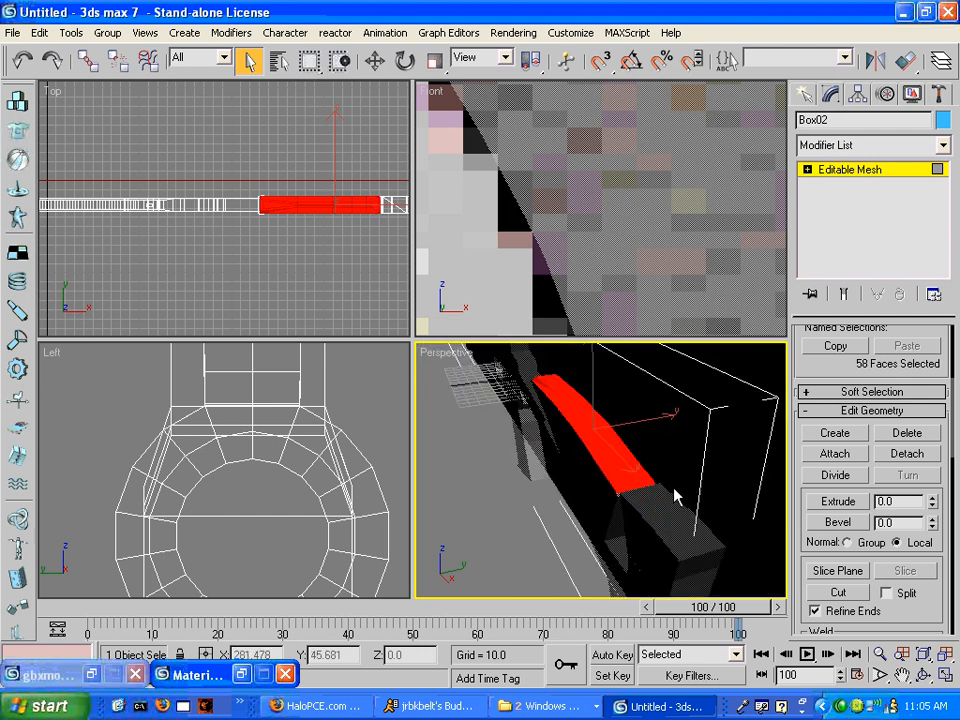
{"action": "scroll", "coordinate": [613, 456], "scroll_direction": "up", "scroll_amount": 5}
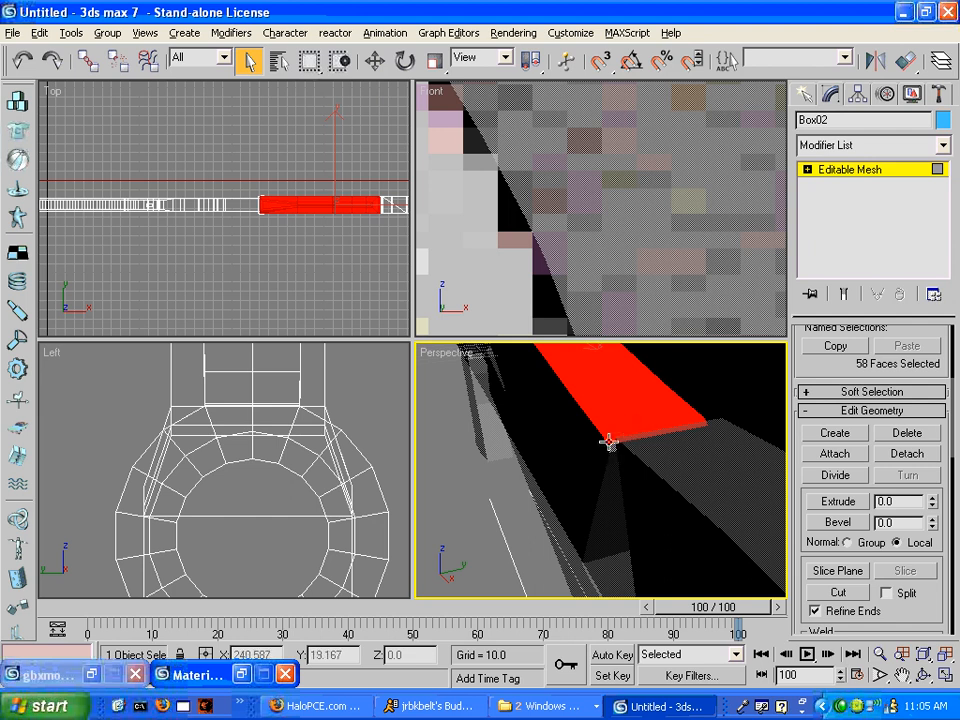
{"action": "left_click", "coordinate": [612, 446], "text": "ctrl"}
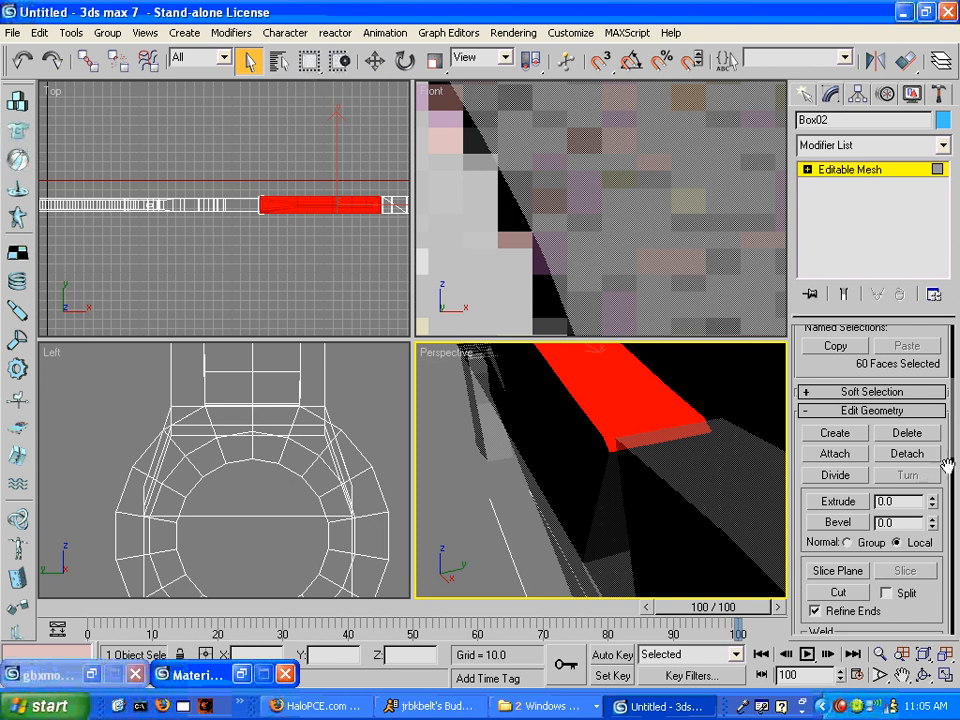
- Assign smoothing group 1 to the selected faces of the stock's top surface and render the perspective view
{"action": "left_click_drag", "start_coordinate": [953, 448], "coordinate": [934, 605]}
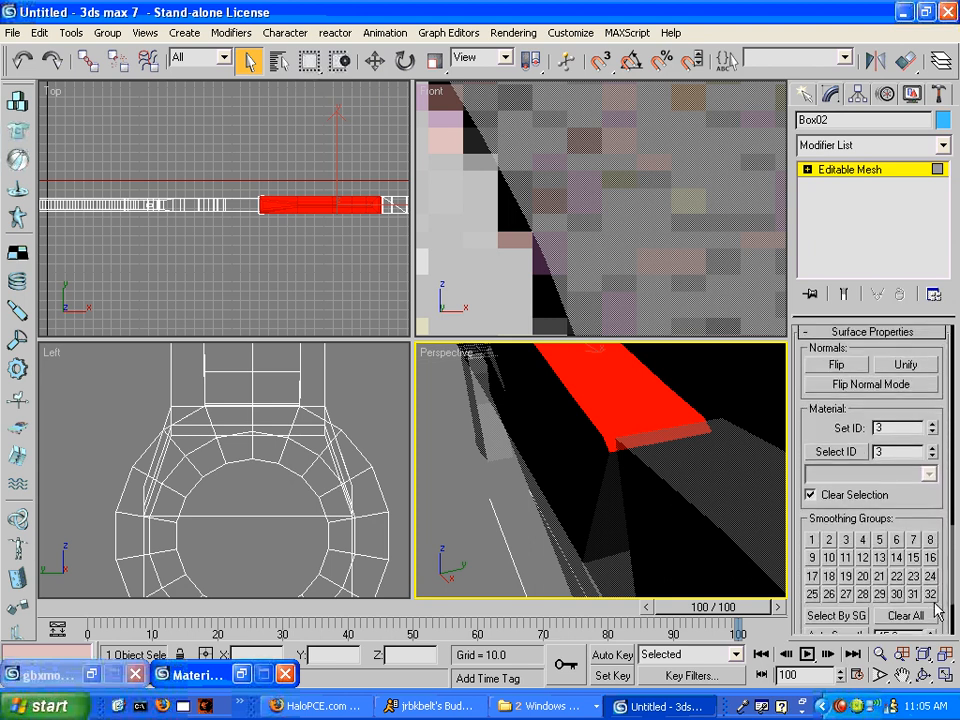
{"action": "middle_click_drag", "start_coordinate": [647, 380], "coordinate": [698, 486]}
{"action": "scroll", "coordinate": [698, 486], "scroll_direction": "down", "scroll_amount": 3}
{"action": "key", "text": "shift+q"}
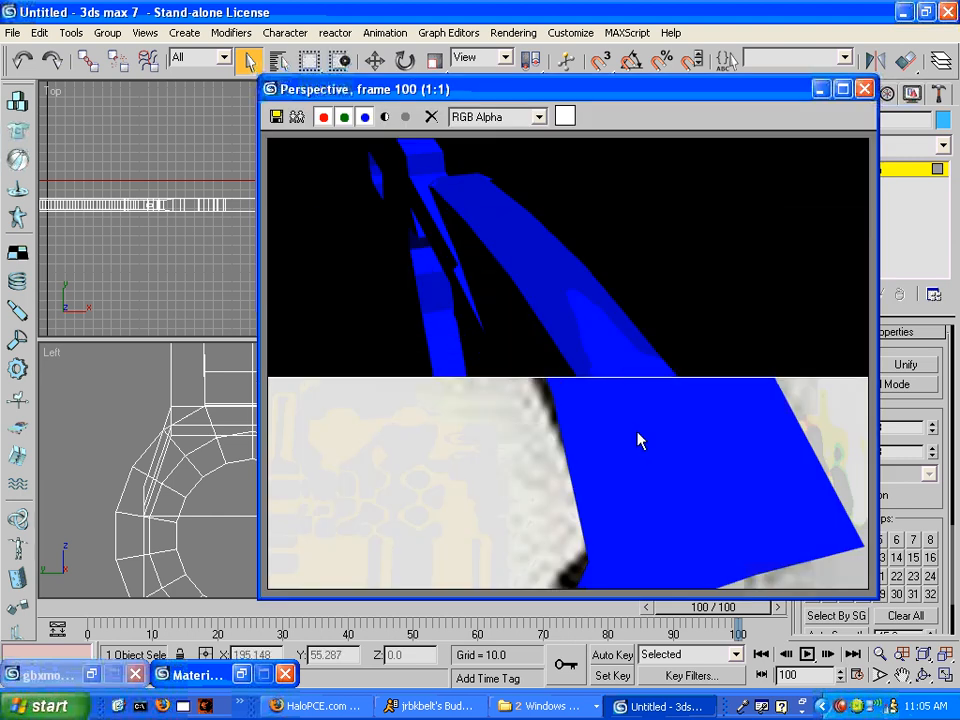
{"action": "left_click", "coordinate": [866, 90]}
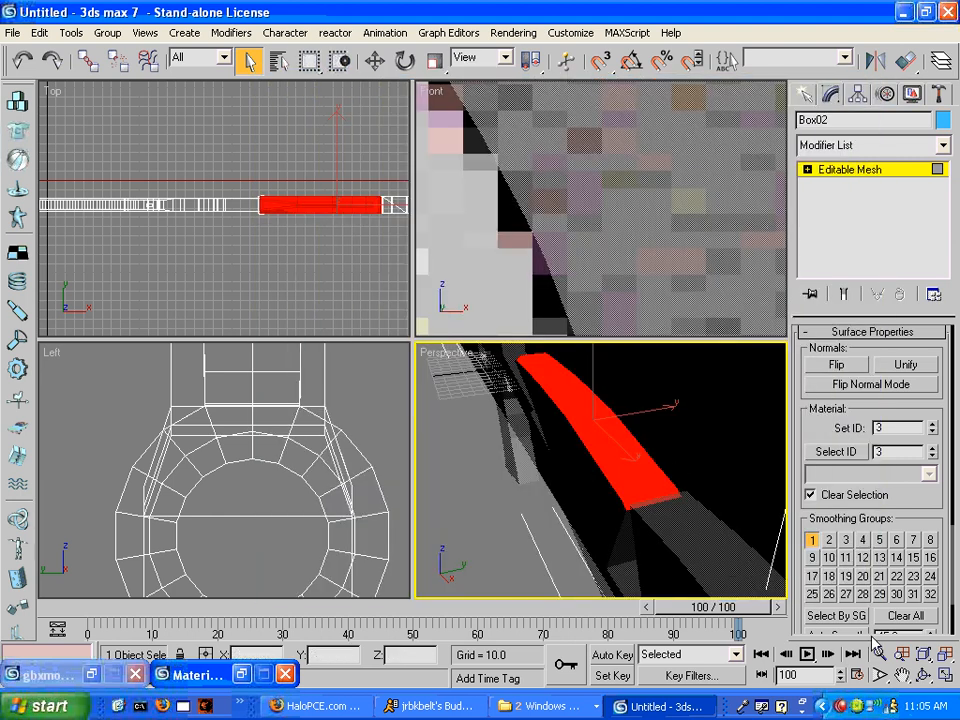
- Render the stock from an oblique side angle, close up and farther out, to examine the smoothing of its top surface
{"action": "key", "text": "e"}
{"action": "left_click_drag", "start_coordinate": [676, 474], "coordinate": [727, 445]}
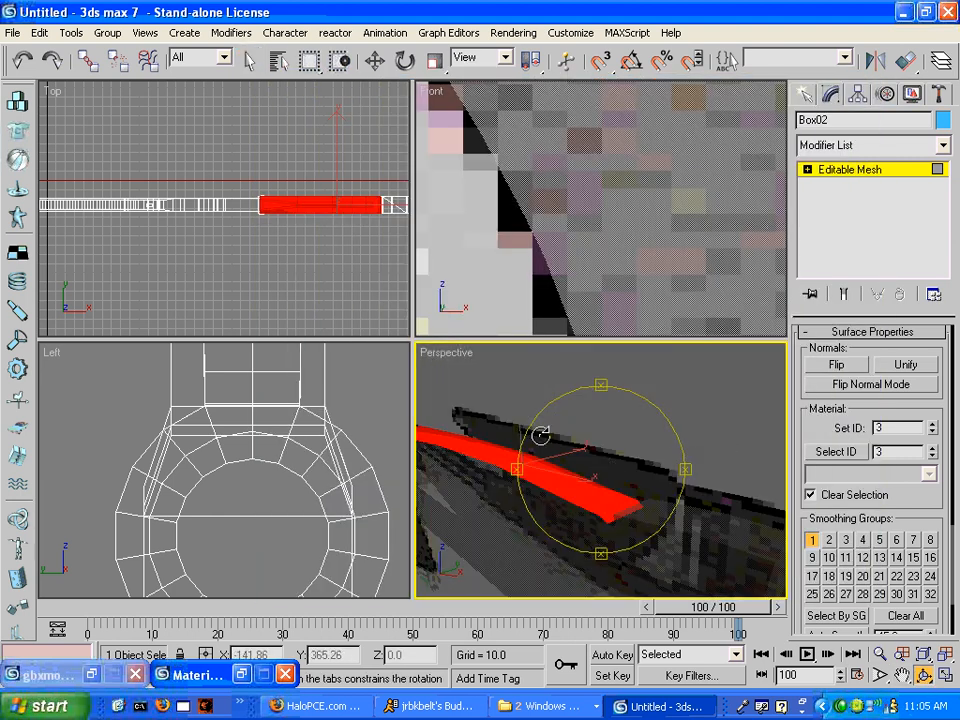
{"action": "left_click", "coordinate": [249, 61]}
{"action": "left_click", "coordinate": [557, 523]}
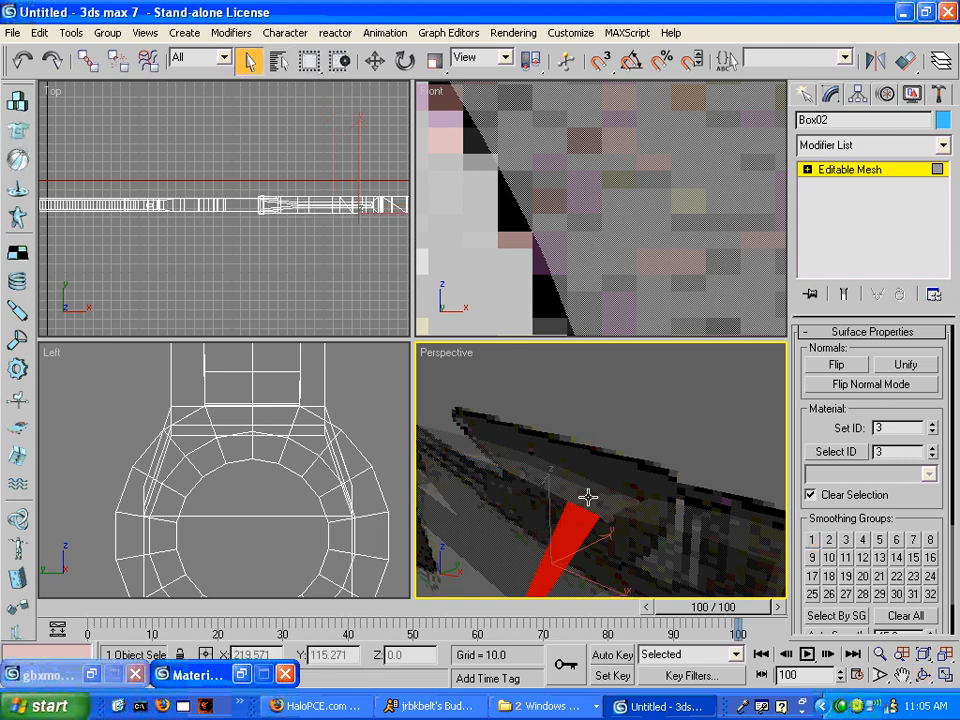
{"action": "key", "text": "shift+q"}
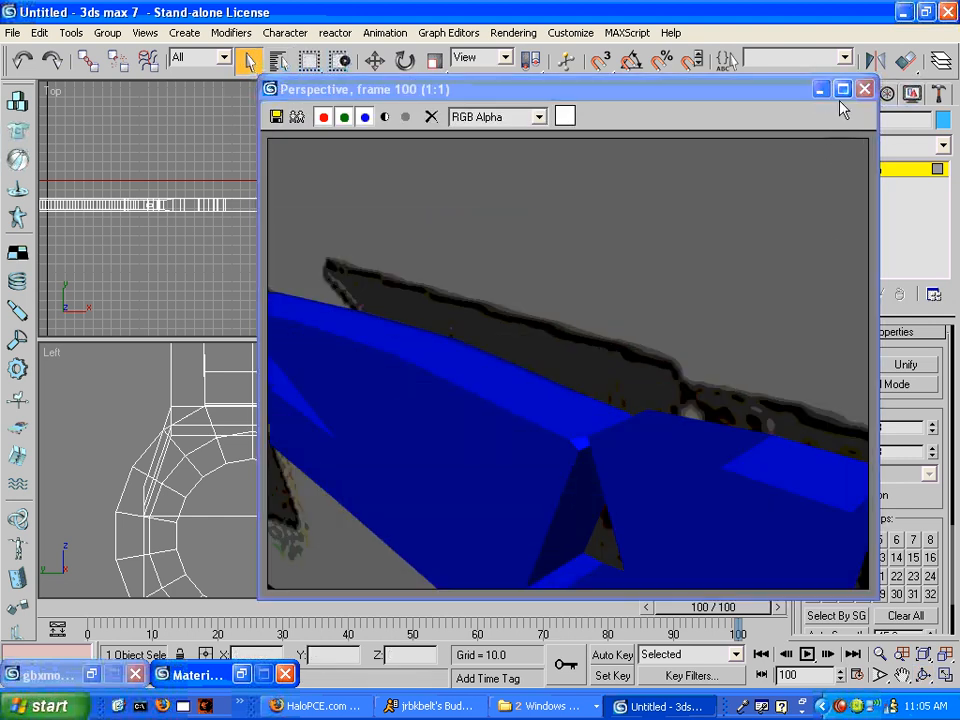
{"action": "left_click", "coordinate": [865, 89]}
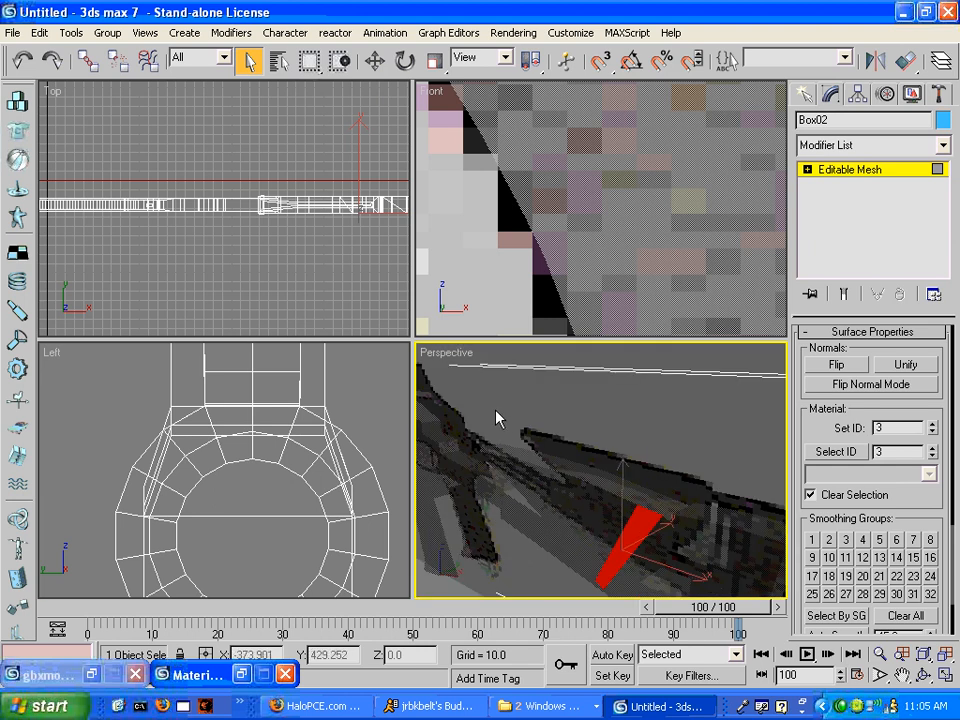
{"action": "key", "text": "shift+q"}
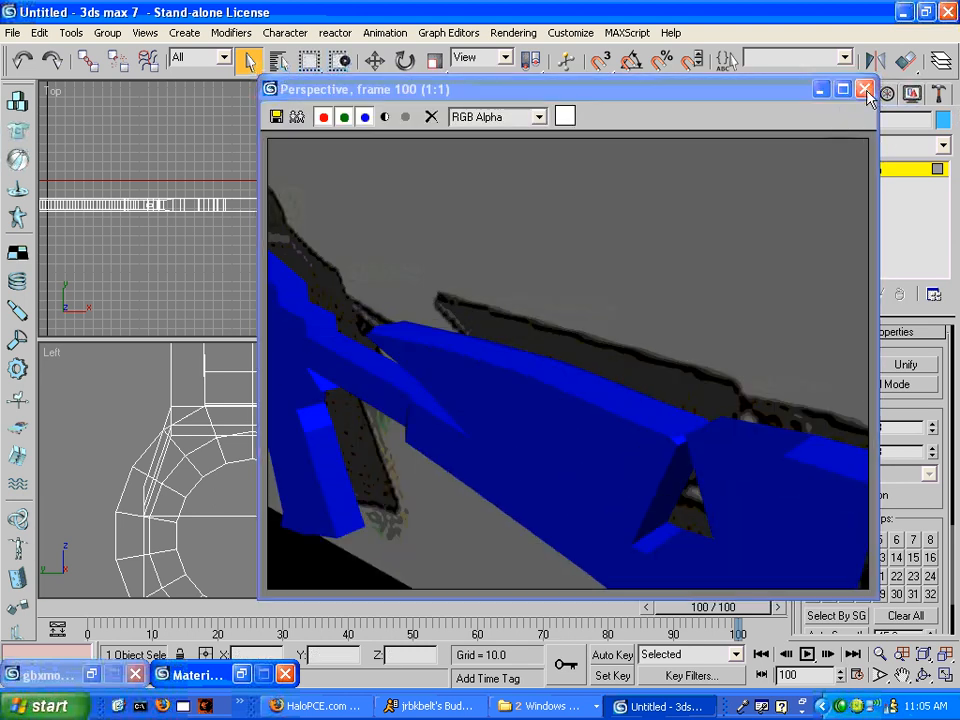
{"action": "left_click", "coordinate": [865, 89]}
- Assign smoothing group 1 to the two adjoining top surfaces at the stock's butt end and render the view
{"action": "left_click", "coordinate": [537, 511]}
{"action": "left_click", "coordinate": [573, 525], "text": "ctrl"}
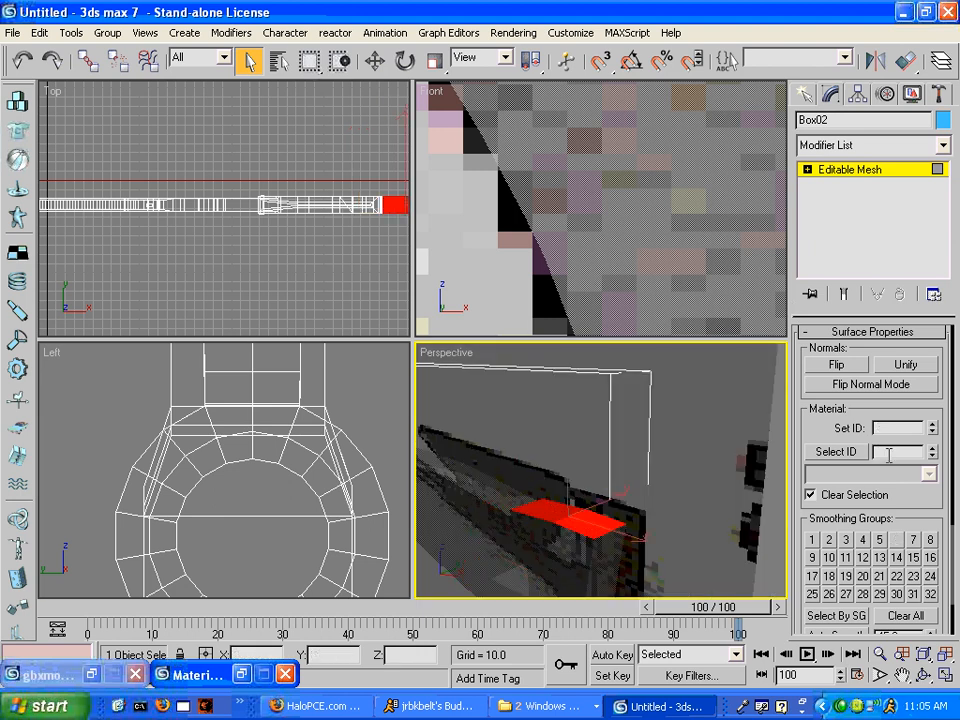
{"action": "left_click", "coordinate": [812, 542]}
{"action": "key", "text": "shift+q"}
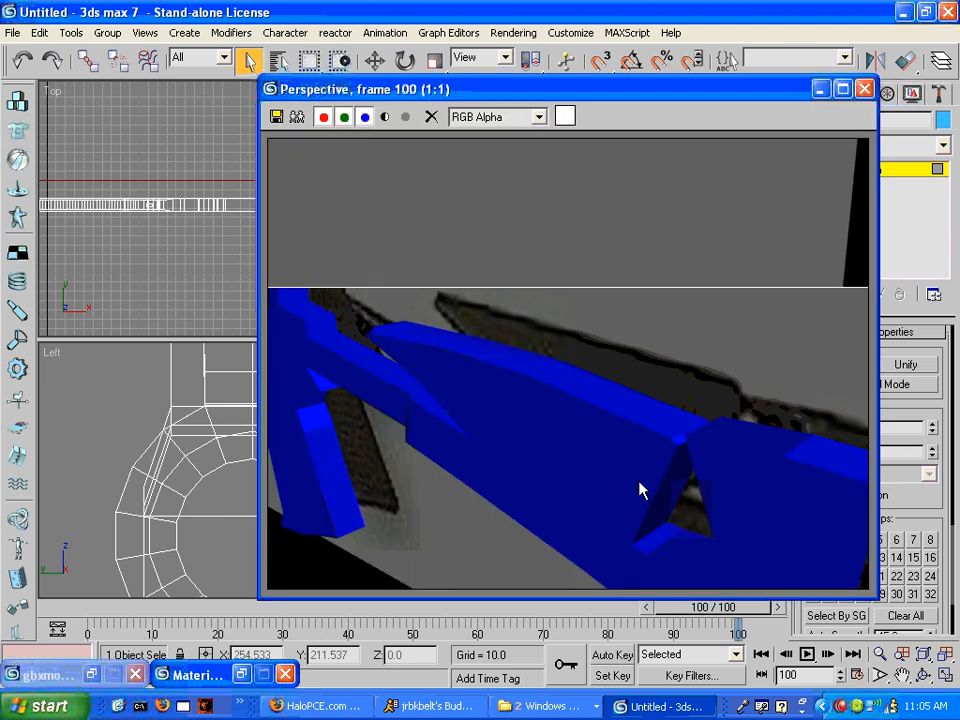
{"action": "left_click", "coordinate": [864, 89]}
- Render the underside of the stock's butt end to examine the shading of its stepped faces
{"action": "middle_click_drag", "start_coordinate": [646, 494], "coordinate": [692, 401]}
{"action": "scroll", "coordinate": [630, 450], "scroll_direction": "down", "scroll_amount": 3}
{"action": "middle_click_drag", "start_coordinate": [606, 476], "coordinate": [614, 423]}
{"action": "scroll", "coordinate": [614, 423], "scroll_direction": "up", "scroll_amount": 3}
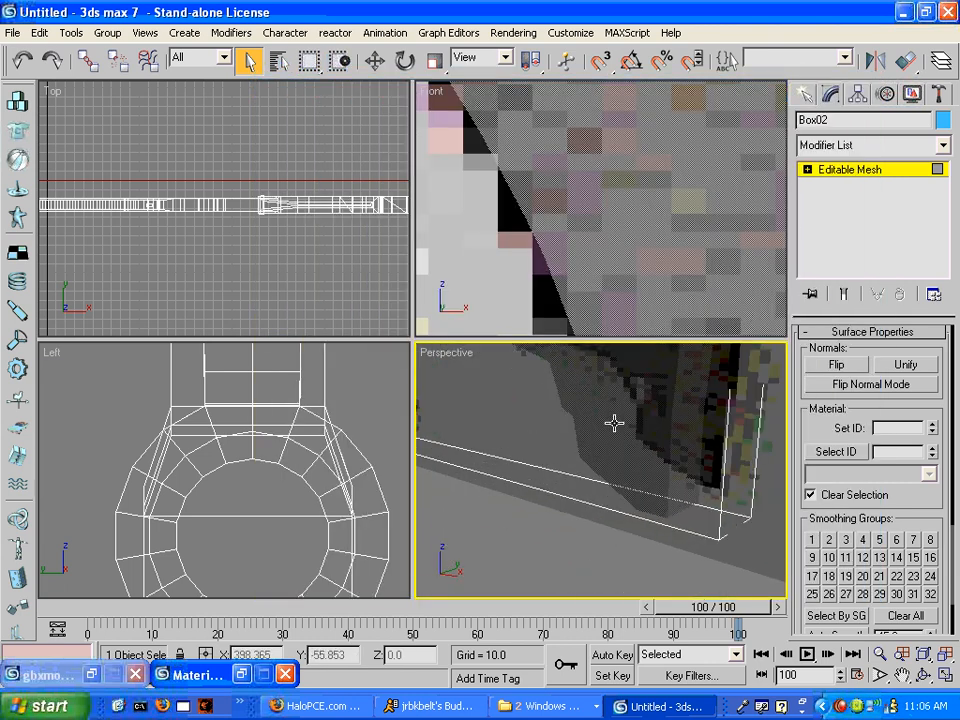
{"action": "left_click", "coordinate": [922, 677]}
{"action": "mouse_move", "coordinate": [664, 439]}
{"action": "left_mouse_down"}
{"action": "mouse_move", "coordinate": [743, 416]}
{"action": "mouse_move", "coordinate": [632, 430]}
{"action": "mouse_move", "coordinate": [739, 405]}
{"action": "mouse_move", "coordinate": [790, 410]}
{"action": "left_mouse_up"}
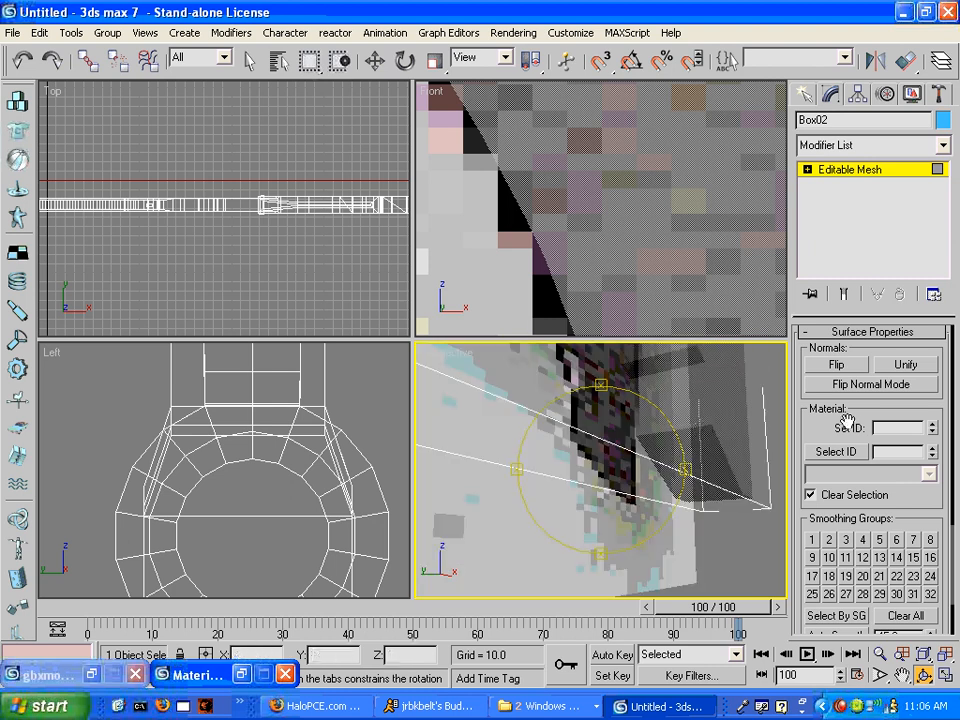
{"action": "mouse_move", "coordinate": [675, 446]}
{"action": "left_mouse_down"}
{"action": "mouse_move", "coordinate": [658, 491]}
{"action": "mouse_move", "coordinate": [617, 462]}
{"action": "left_mouse_up"}
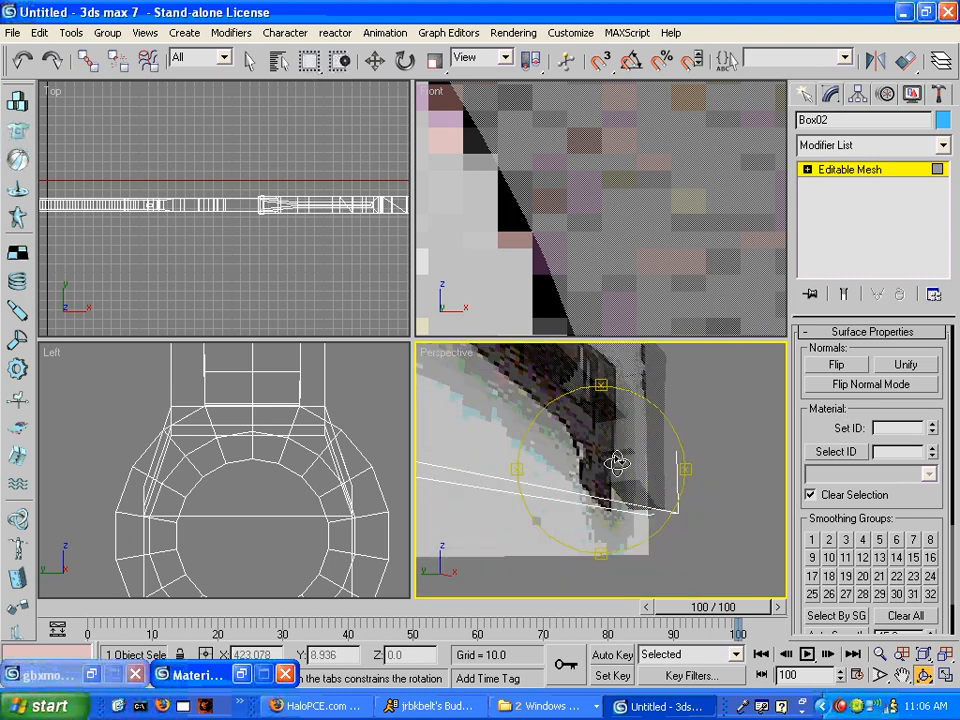
{"action": "key", "text": "shift+q"}
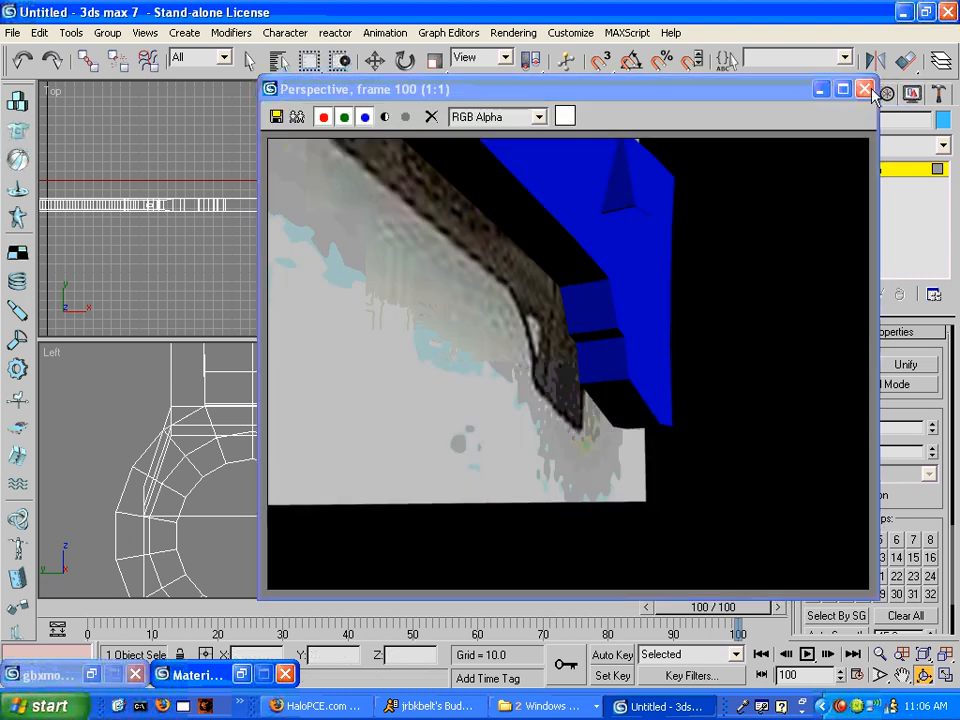
{"action": "left_click", "coordinate": [865, 90]}
- Select the three stepped surfaces under the stock's butt end to inspect their smoothing groups, clear the selection and render the view
{"action": "left_click", "coordinate": [249, 61]}
{"action": "left_click", "coordinate": [638, 494]}
{"action": "left_click", "coordinate": [626, 470], "text": "ctrl"}
{"action": "left_click", "coordinate": [619, 436], "text": "ctrl"}
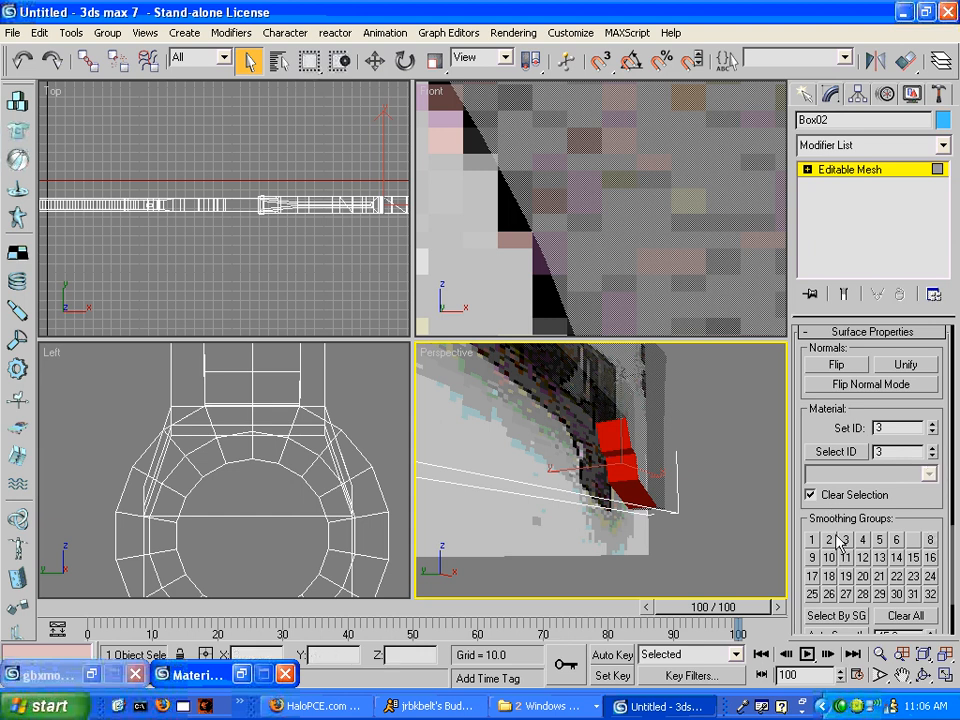
{"action": "left_click", "coordinate": [729, 499]}
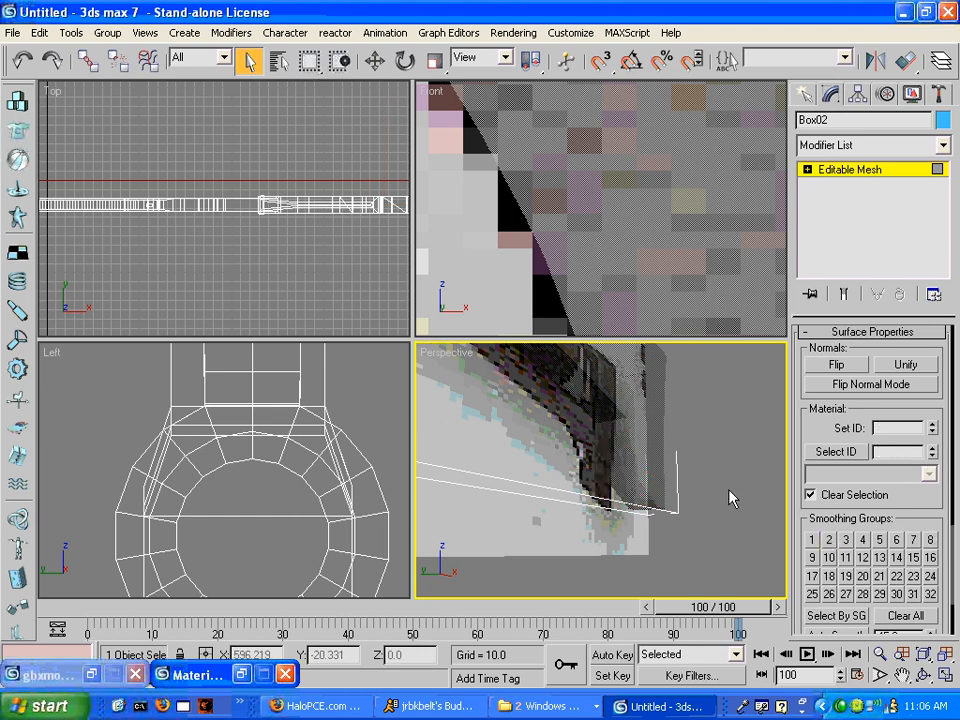
{"action": "key", "text": "shift+q"}
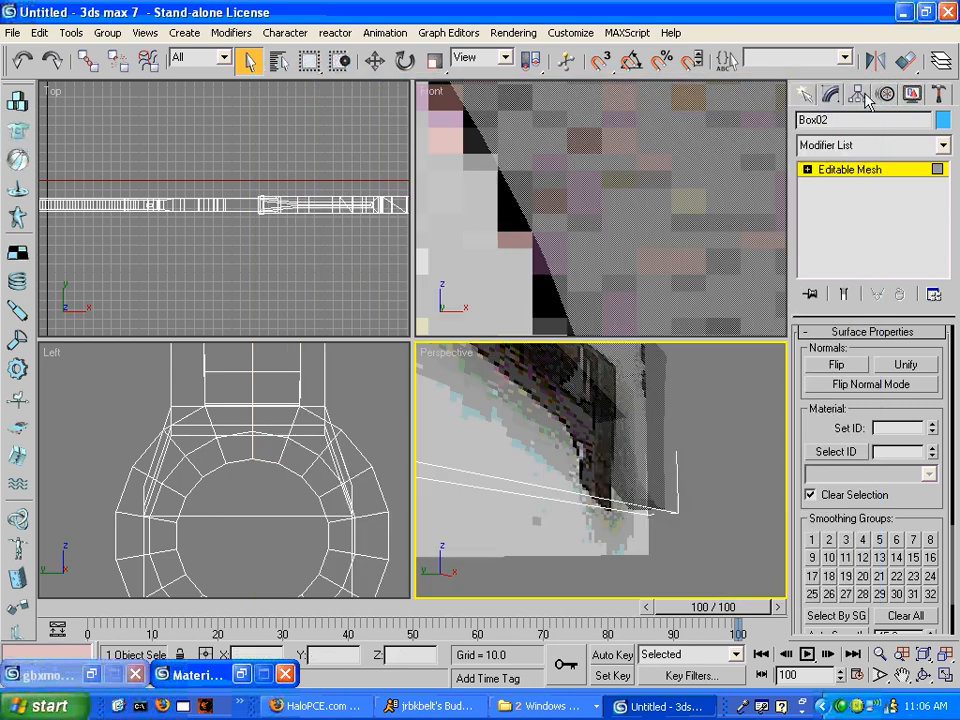
{"action": "left_click", "coordinate": [864, 89]}
- Render the side of the stock's butt end to examine the shading around its cutout and stepped underside
{"action": "key", "text": "e"}
{"action": "left_click_drag", "start_coordinate": [644, 425], "coordinate": [585, 444]}
{"action": "middle_click_drag", "start_coordinate": [585, 444], "coordinate": [575, 494]}
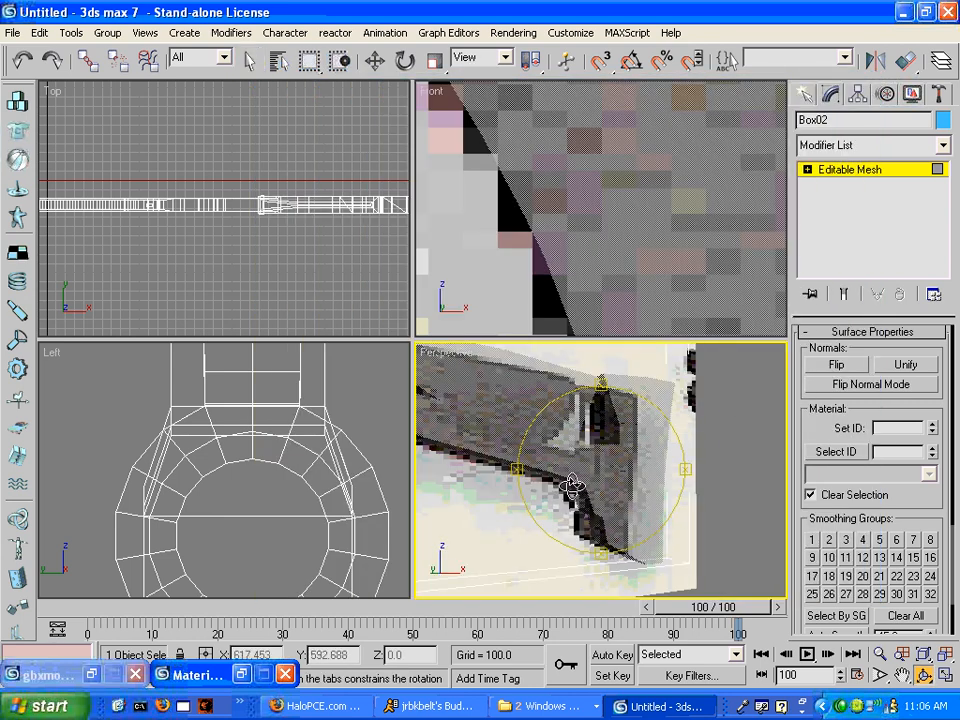
{"action": "key", "text": "shift+q"}
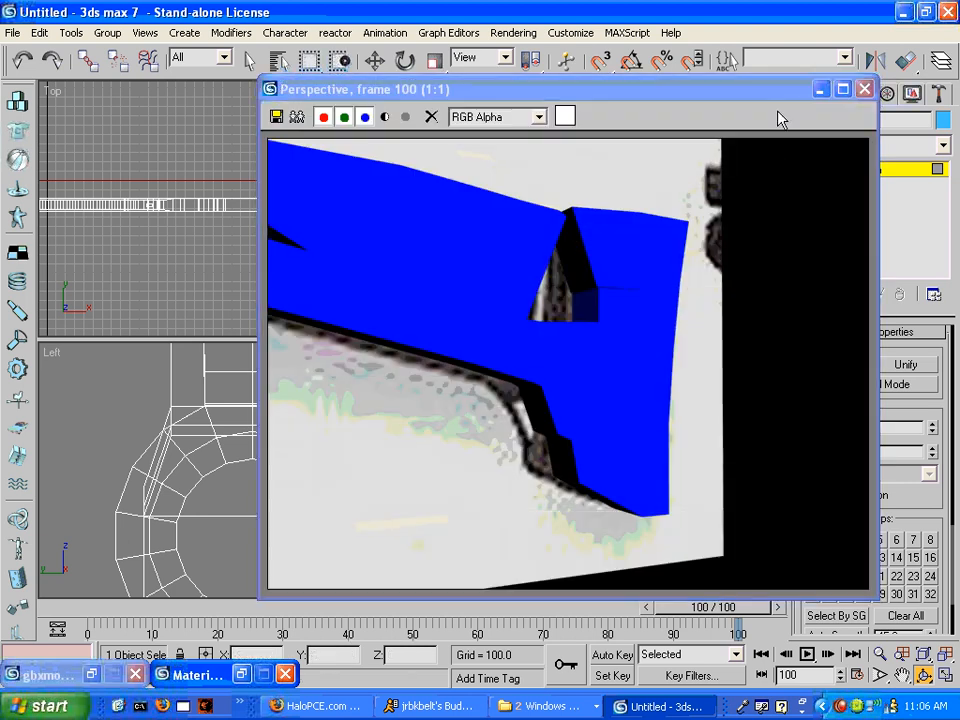
{"action": "left_click", "coordinate": [864, 89]}
- Assign smoothing group 2 to the two adjoining inner faces of the stock's cutout and render the view
{"action": "mouse_move", "coordinate": [669, 336]}
{"action": "middle_mouse_down"}
{"action": "mouse_move", "coordinate": [658, 459]}
{"action": "mouse_move", "coordinate": [566, 491]}
{"action": "middle_mouse_up"}
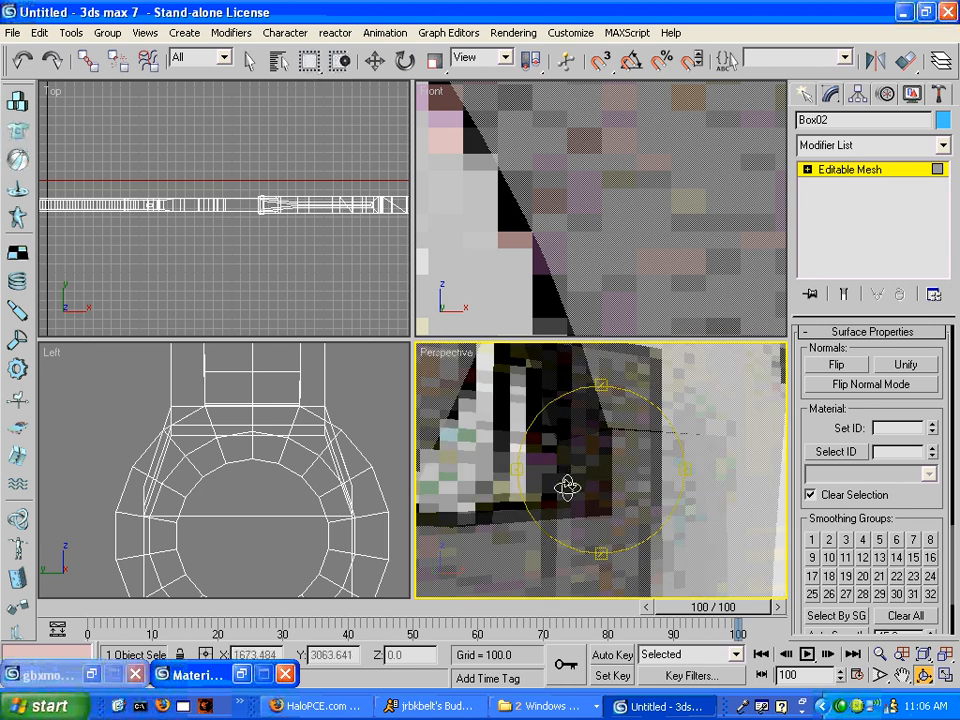
{"action": "left_click", "coordinate": [249, 61]}
{"action": "left_click", "coordinate": [577, 507]}
{"action": "left_click", "coordinate": [542, 513], "text": "ctrl"}
{"action": "middle_click_drag", "start_coordinate": [543, 513], "coordinate": [582, 531]}
{"action": "left_click", "coordinate": [829, 540]}
{"action": "key", "text": "shift+q"}
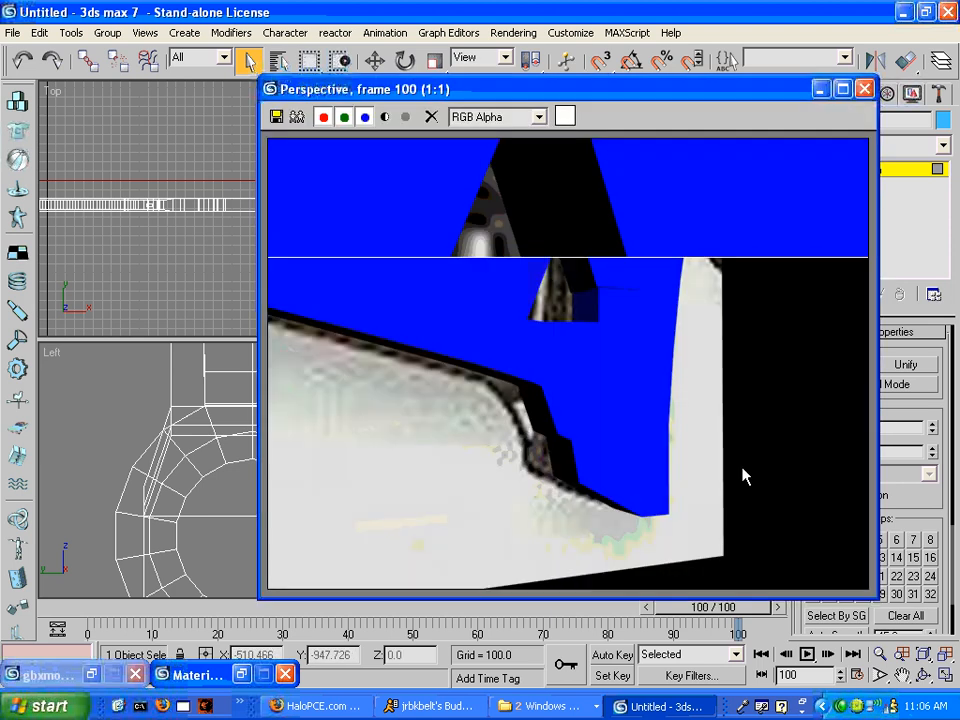
{"action": "left_click", "coordinate": [865, 89]}
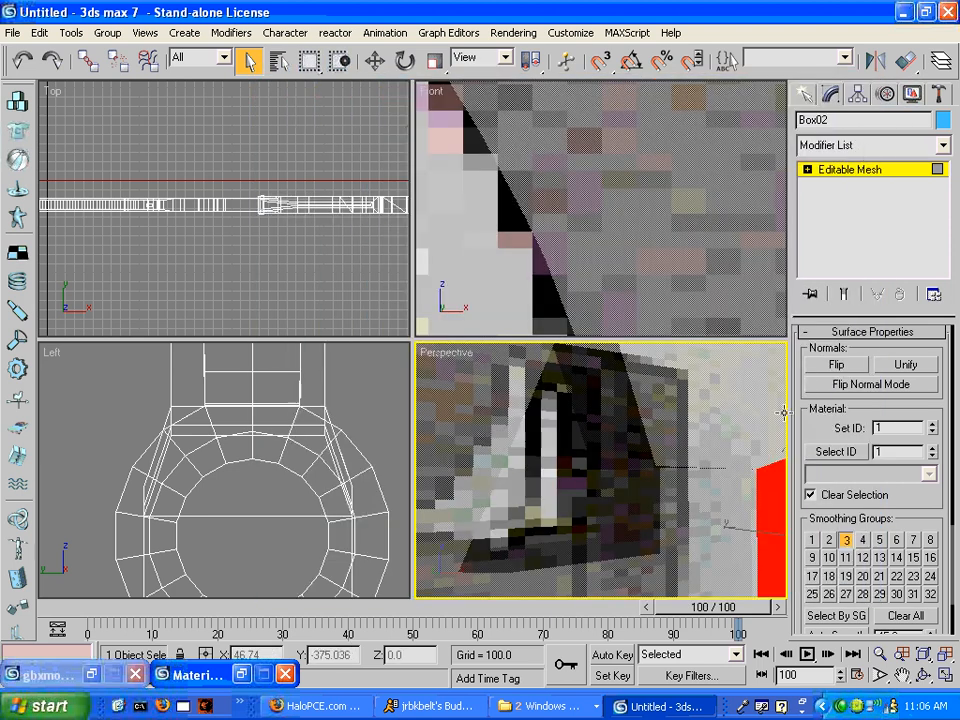
- Select a face beside the stock's cutout to inspect its smoothing group and clear the selection
{"action": "left_click", "coordinate": [727, 462]}
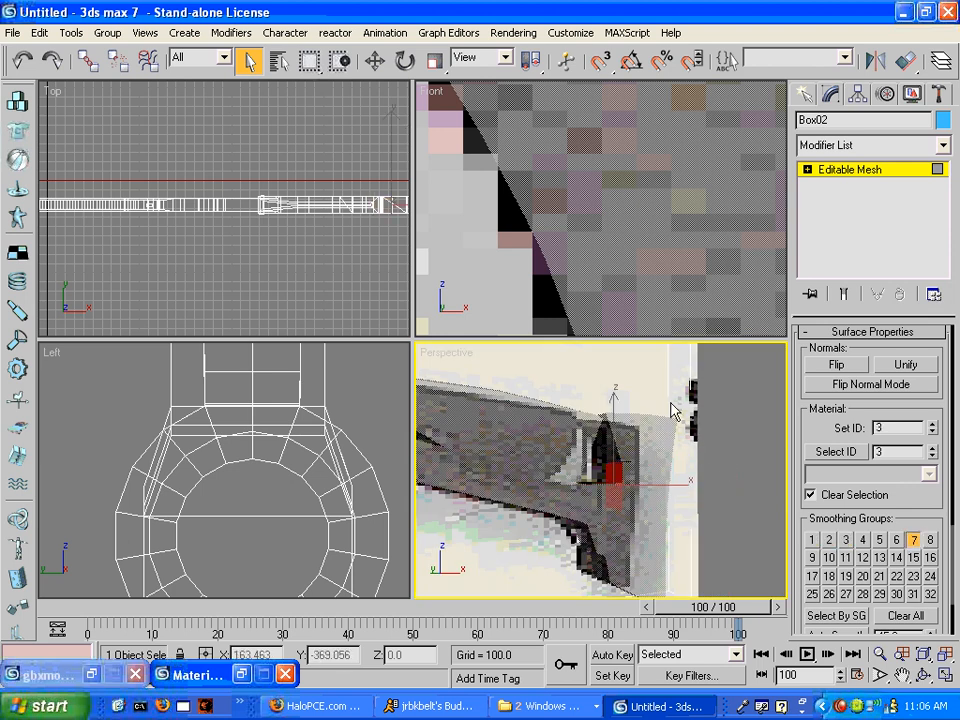
{"action": "left_click", "coordinate": [761, 527]}
{"action": "middle_click_drag", "start_coordinate": [722, 489], "coordinate": [746, 521]}
{"action": "middle_click_drag", "start_coordinate": [620, 506], "coordinate": [672, 556]}
{"action": "middle_click_drag", "start_coordinate": [532, 526], "coordinate": [563, 568]}
- Select the connected top faces of the receiver, from the step above the grip up the rear slope to the hump
{"action": "left_click", "coordinate": [923, 679]}
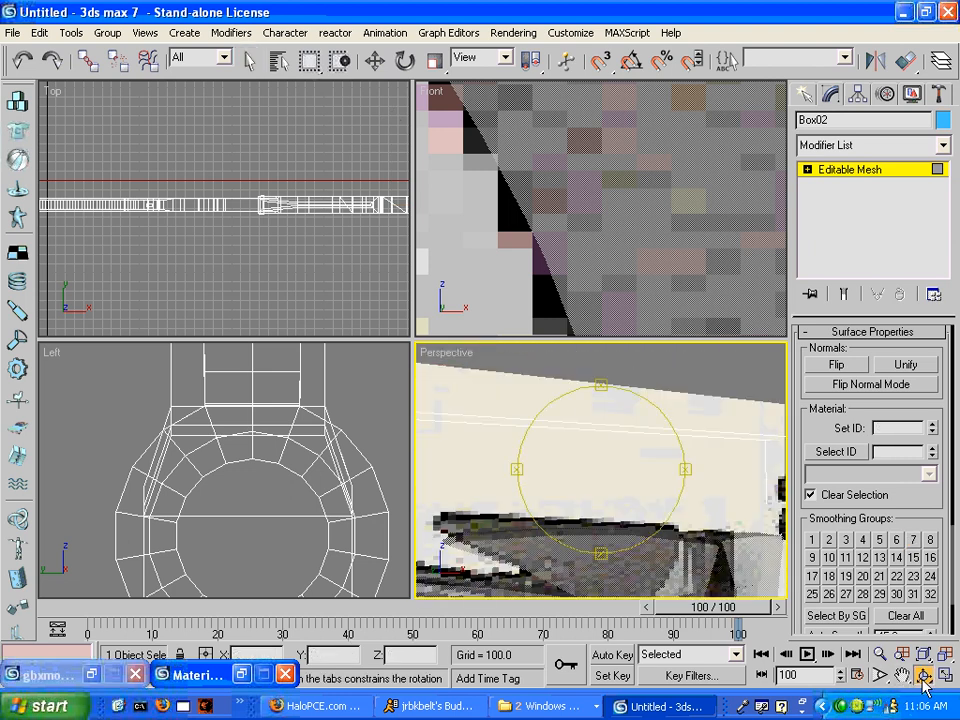
{"action": "left_click_drag", "start_coordinate": [613, 414], "coordinate": [720, 435]}
{"action": "left_click", "coordinate": [249, 62]}
{"action": "left_click", "coordinate": [669, 486]}
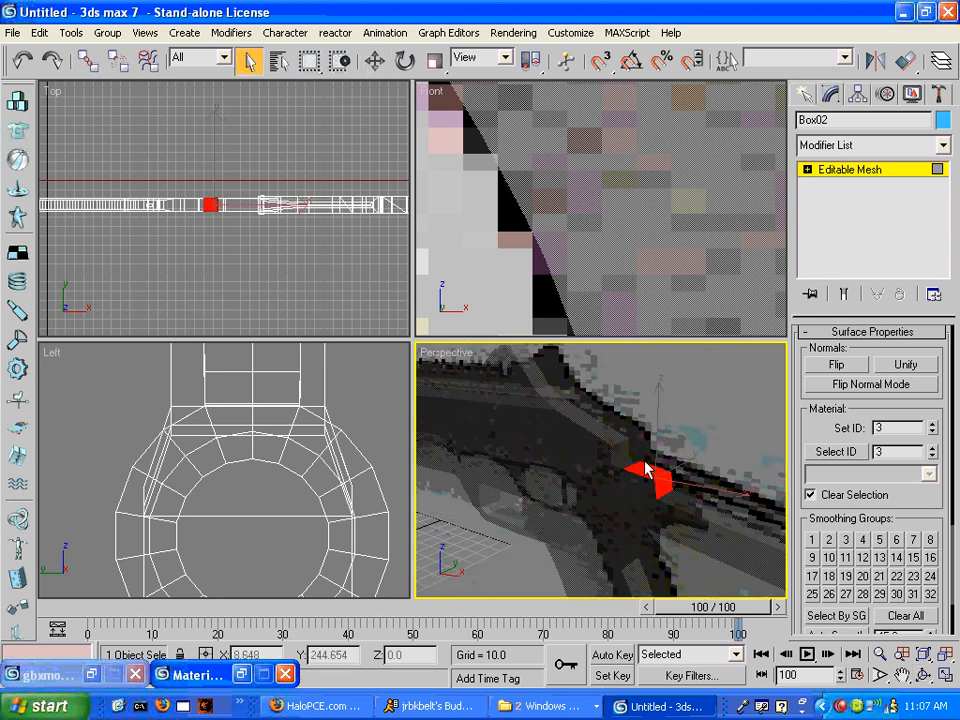
{"action": "left_click", "coordinate": [624, 455], "text": "ctrl"}
{"action": "scroll", "coordinate": [461, 370], "scroll_direction": "up", "scroll_amount": 3}
{"action": "middle_click_drag", "start_coordinate": [461, 370], "coordinate": [613, 508]}
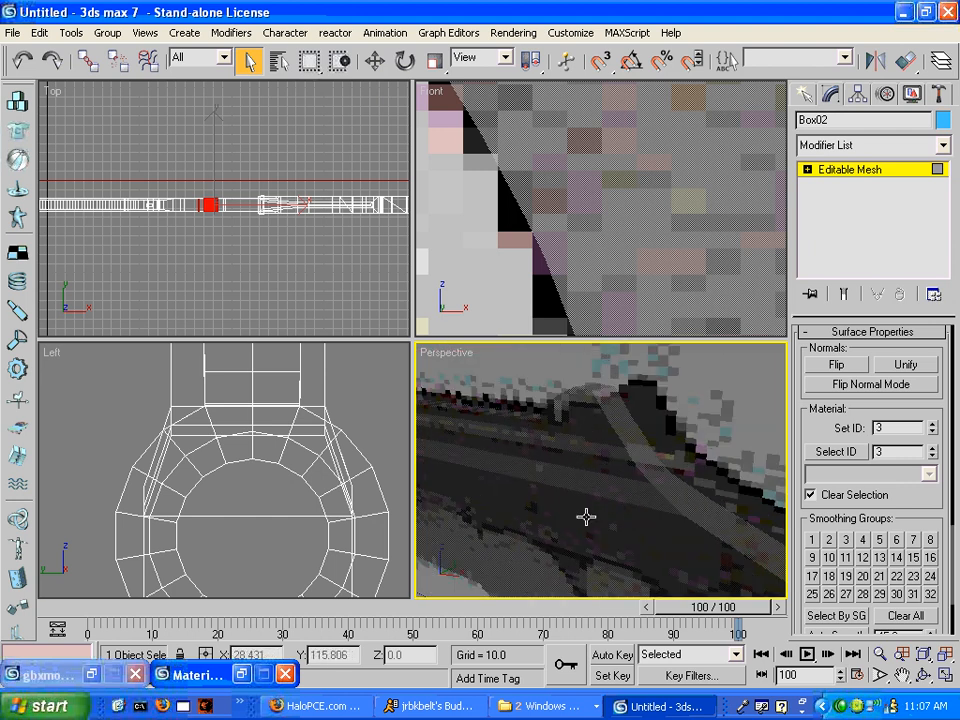
{"action": "middle_click_drag", "start_coordinate": [519, 425], "coordinate": [459, 499]}
{"action": "scroll", "coordinate": [617, 484], "scroll_direction": "down", "scroll_amount": 3}
{"action": "middle_click_drag", "start_coordinate": [617, 484], "coordinate": [588, 489]}
{"action": "left_click", "coordinate": [635, 515], "text": "ctrl"}
{"action": "left_click", "coordinate": [603, 483], "text": "ctrl"}
{"action": "left_click", "coordinate": [578, 467], "text": "ctrl"}
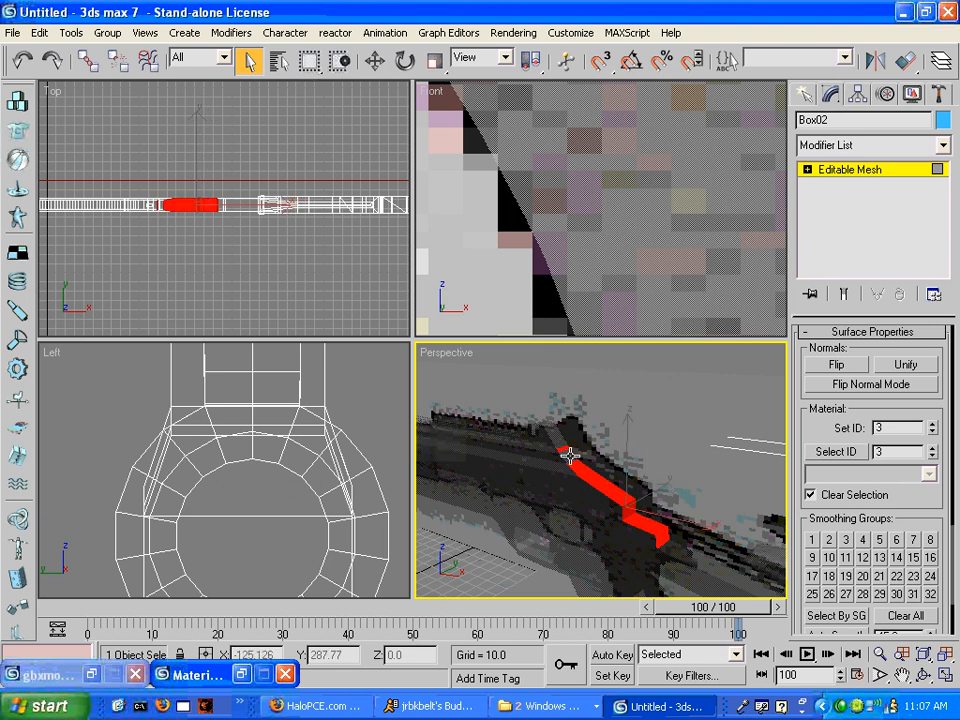
{"action": "left_click", "coordinate": [555, 441], "text": "ctrl"}
{"action": "left_click", "coordinate": [548, 426], "text": "ctrl"}
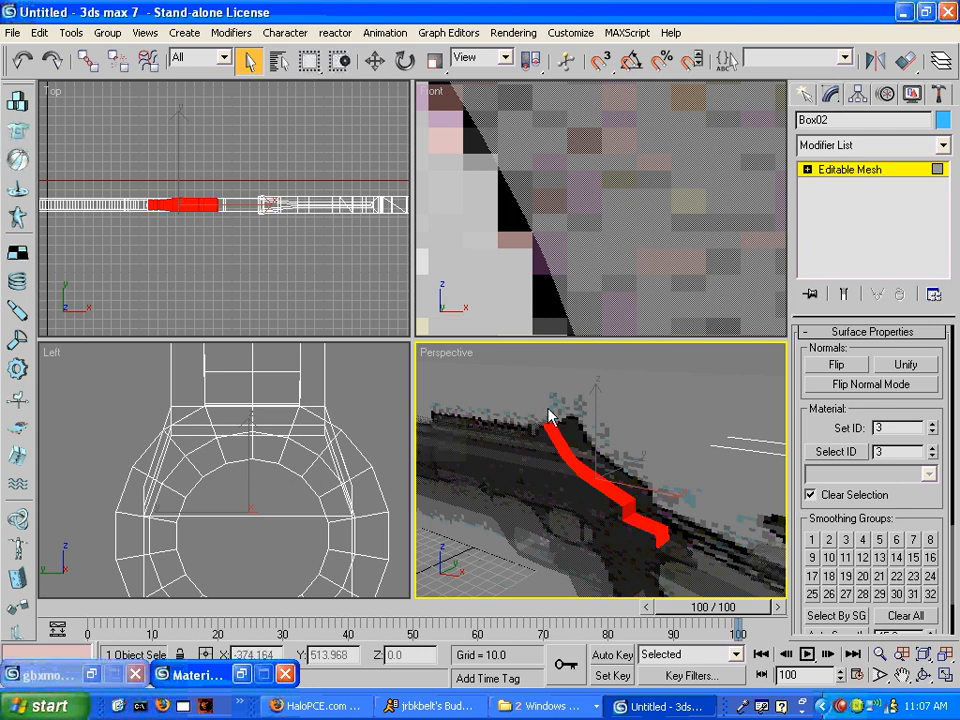
- Add the faces over the crest and down the front slope of the receiver's hump to the selection
{"action": "middle_click_drag", "start_coordinate": [612, 508], "coordinate": [664, 546]}
{"action": "middle_click_drag", "start_coordinate": [610, 462], "coordinate": [692, 568]}
{"action": "middle_click_drag", "start_coordinate": [460, 348], "coordinate": [496, 366]}
{"action": "left_click", "coordinate": [635, 557], "text": "ctrl"}
{"action": "left_click", "coordinate": [922, 677]}
{"action": "left_click_drag", "start_coordinate": [767, 480], "coordinate": [666, 474]}
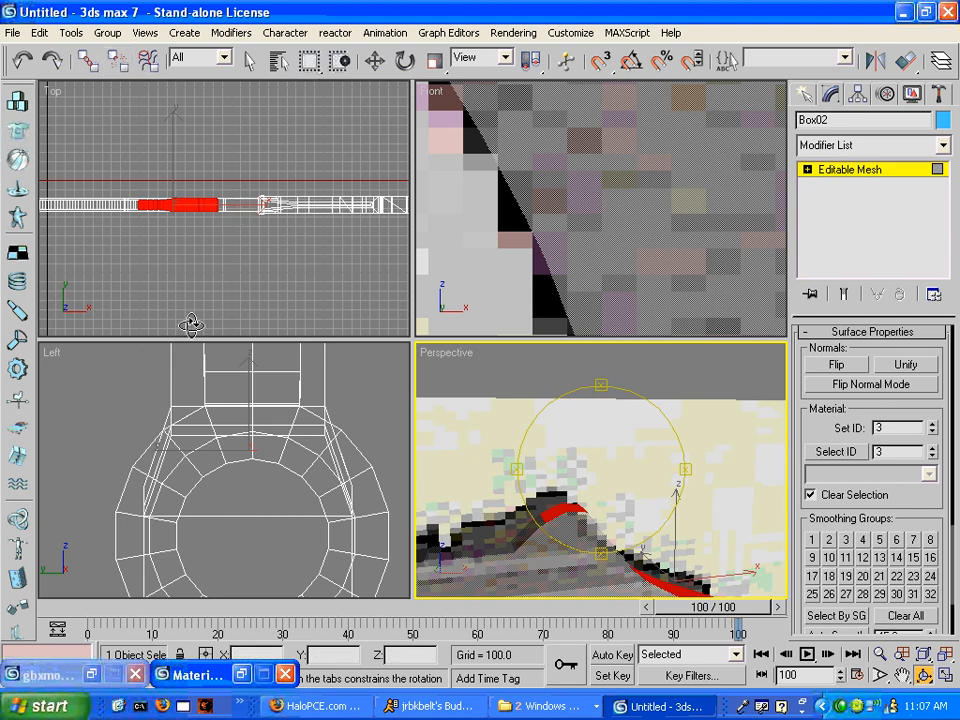
{"action": "left_click", "coordinate": [250, 60]}
{"action": "left_click", "coordinate": [535, 524], "text": "ctrl"}
{"action": "left_click", "coordinate": [528, 534], "text": "ctrl"}
{"action": "left_click", "coordinate": [517, 542], "text": "ctrl"}
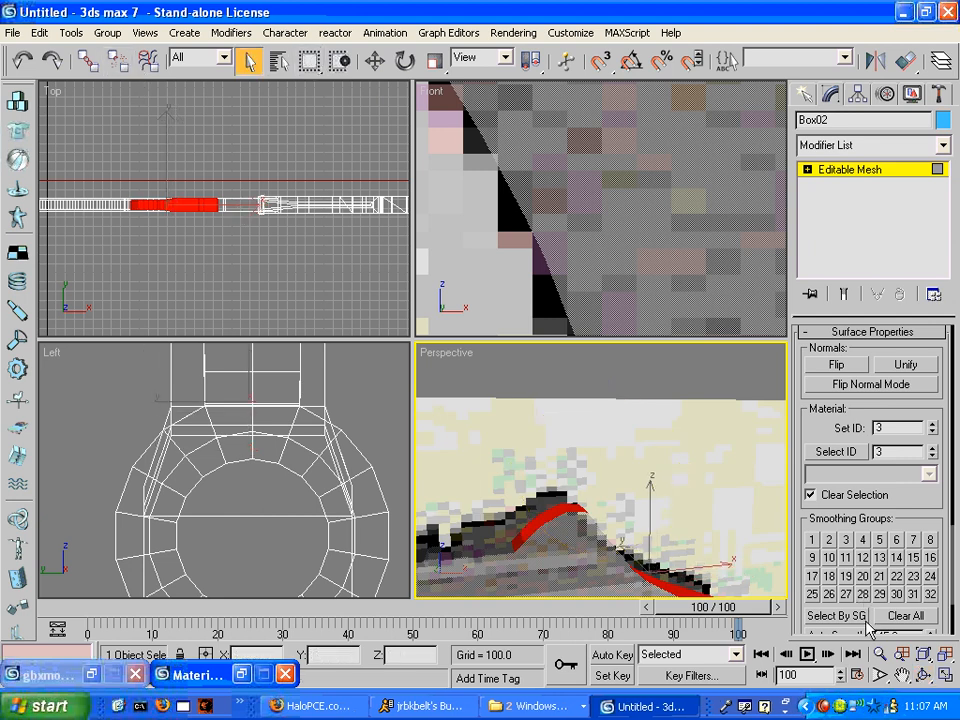
- Clear the face selection and render the receiver's hump to examine its shading
{"action": "middle_click_drag", "start_coordinate": [697, 389], "coordinate": [508, 487]}
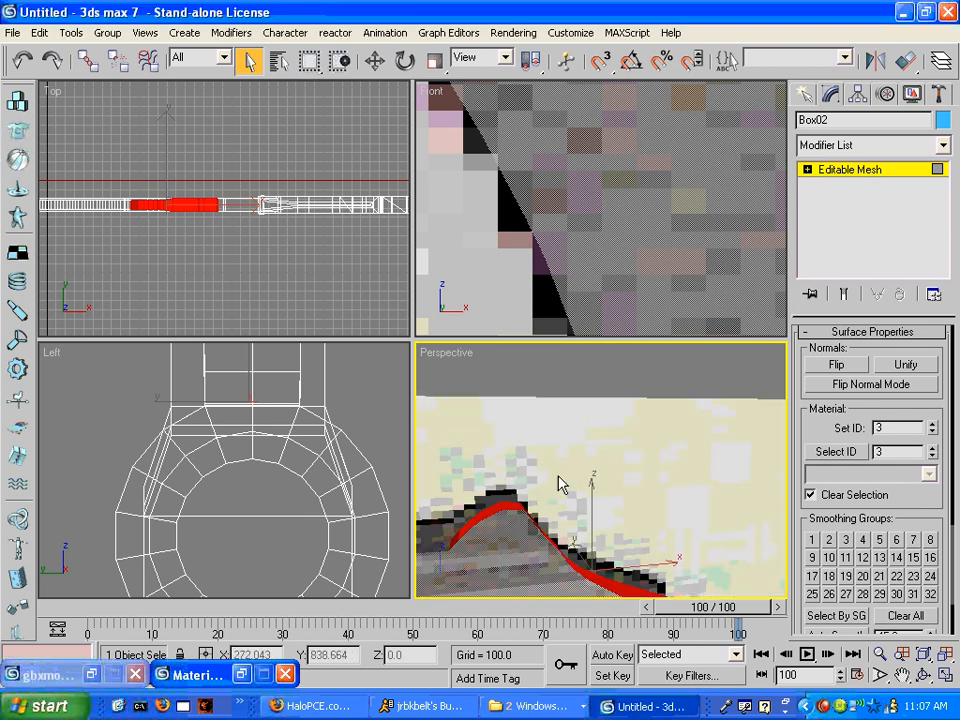
{"action": "left_click", "coordinate": [630, 533]}
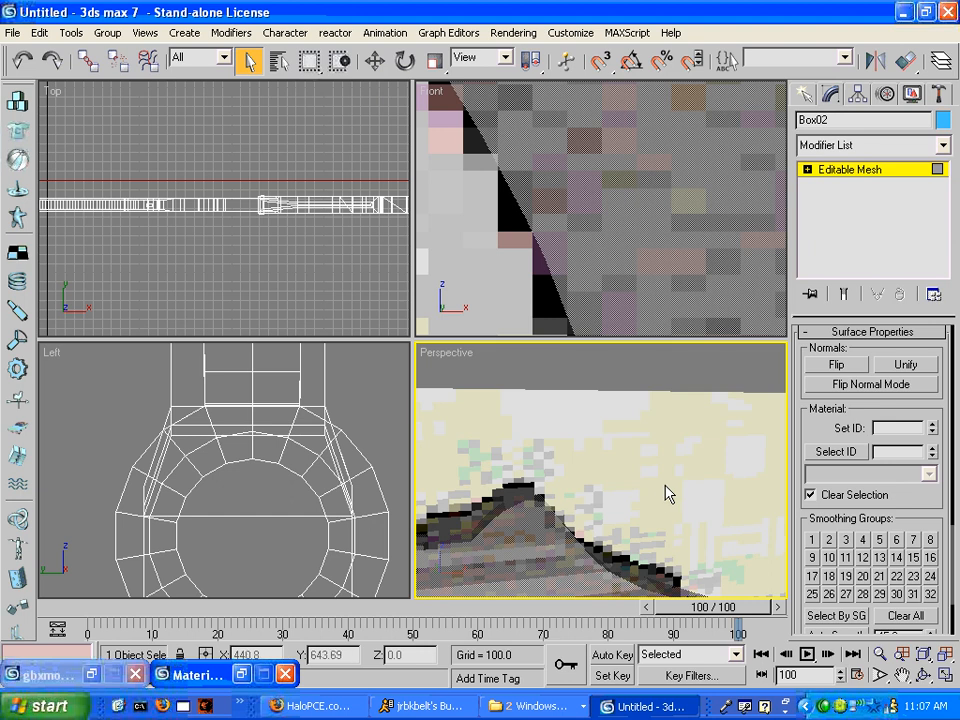
{"action": "key", "text": "shift+q"}
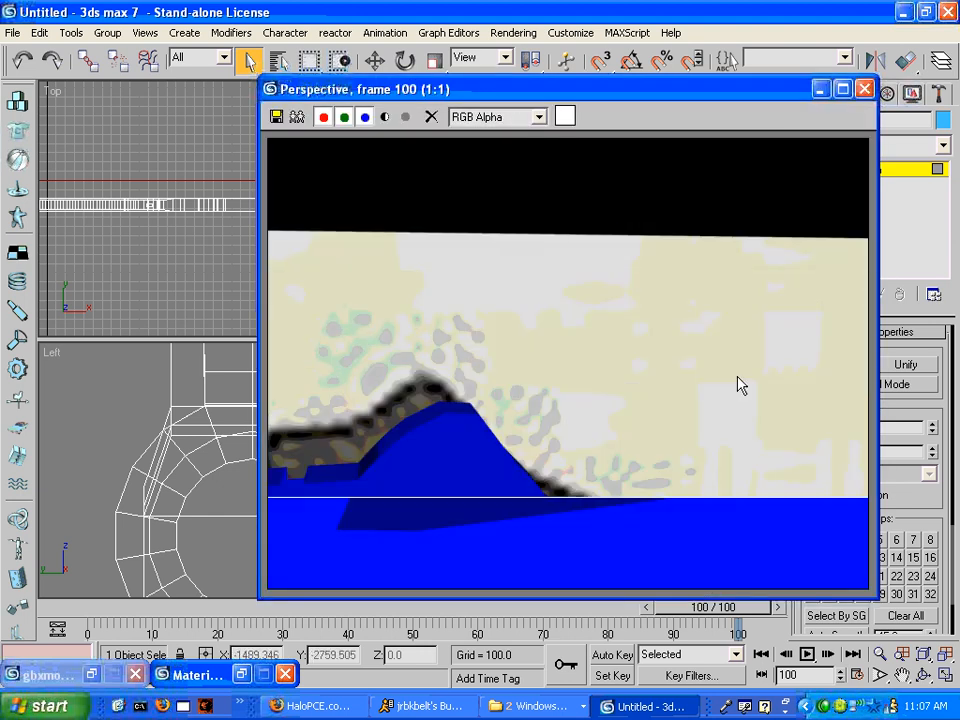
{"action": "left_click", "coordinate": [864, 89]}
- Render the receiver from two further angles, close up and farther out, to examine the shading of its top
{"action": "left_click", "coordinate": [922, 675]}
{"action": "left_click_drag", "start_coordinate": [632, 431], "coordinate": [428, 484]}
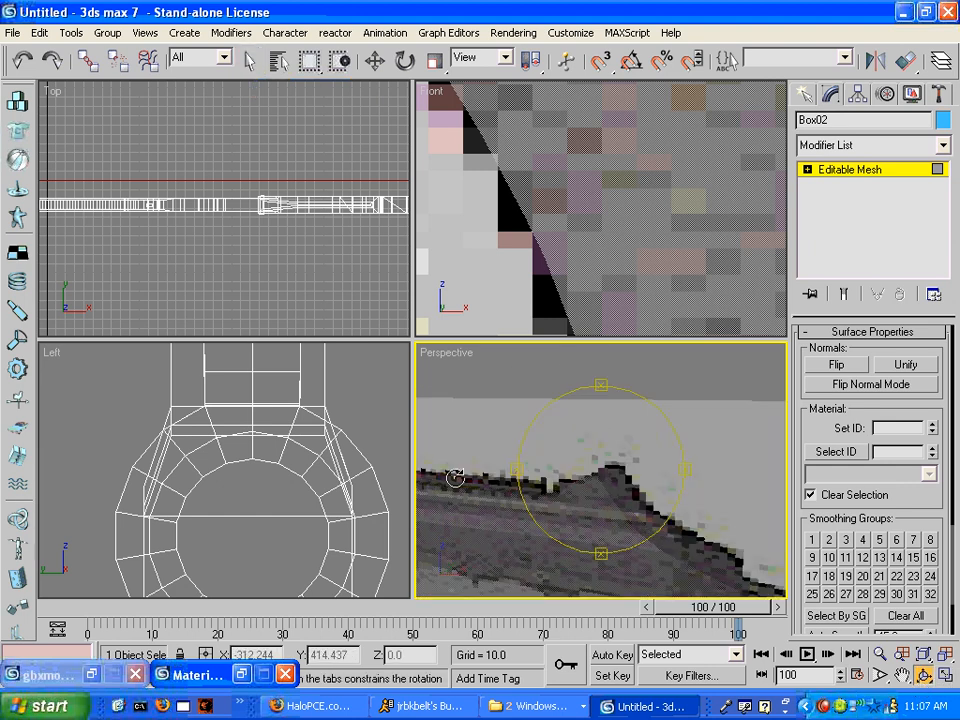
{"action": "key", "text": "shift+q"}
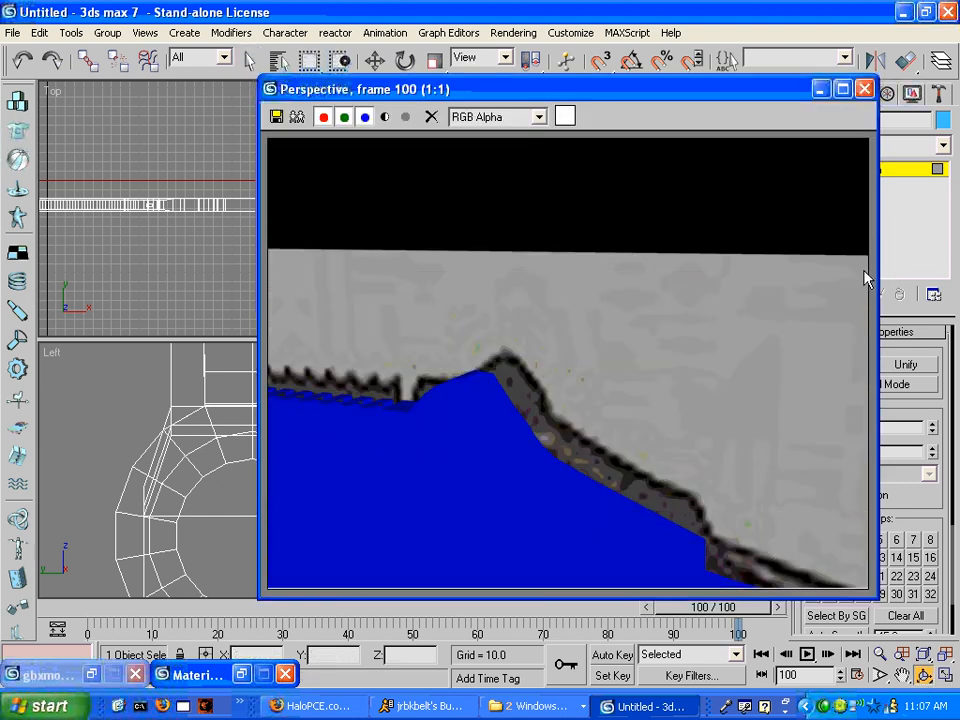
{"action": "left_click", "coordinate": [866, 91]}
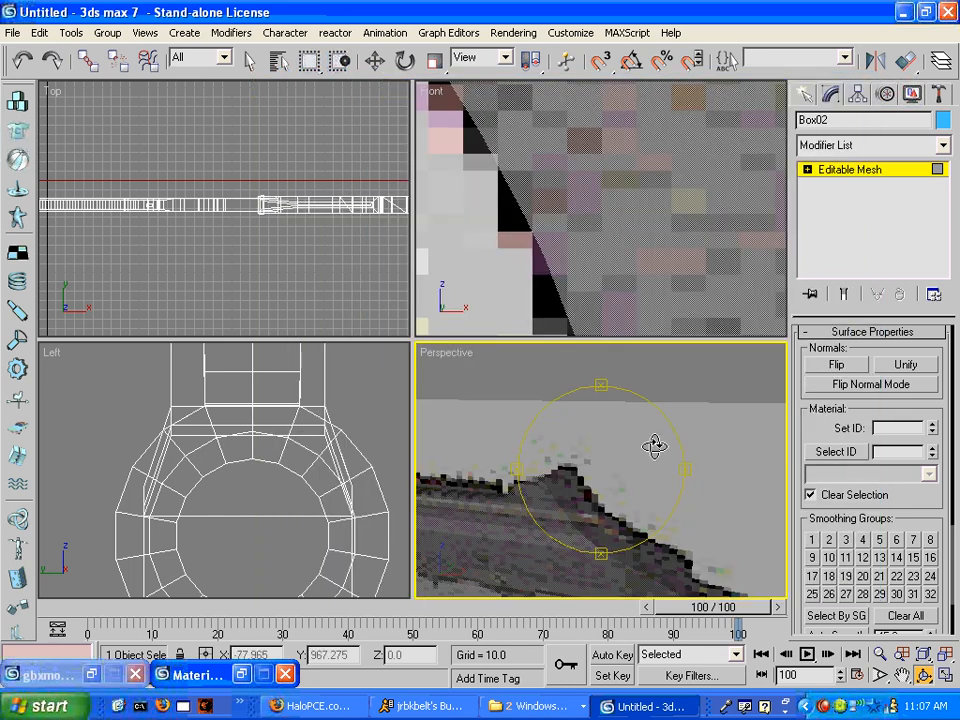
{"action": "left_click_drag", "start_coordinate": [654, 446], "coordinate": [800, 478]}
{"action": "key", "text": "shift+q"}
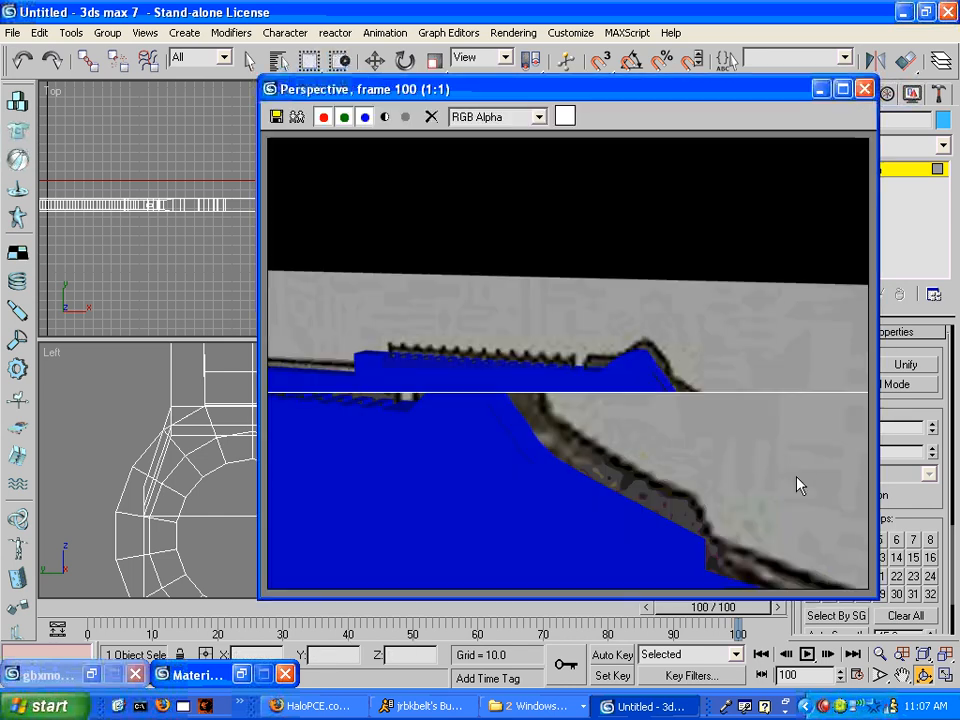
{"action": "left_click", "coordinate": [866, 91]}
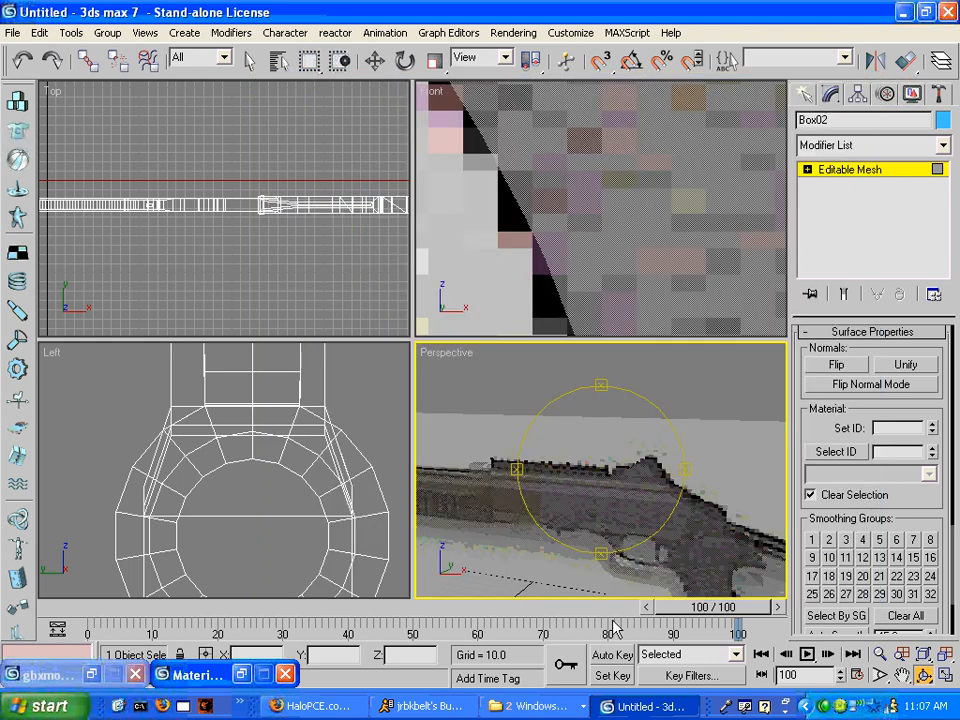
- Assign smoothing group 4 to the inner front and bottom faces of the trigger guard and render the view
{"action": "left_click_drag", "start_coordinate": [580, 440], "coordinate": [678, 466]}
{"action": "left_click", "coordinate": [249, 60]}
{"action": "left_click", "coordinate": [444, 423]}
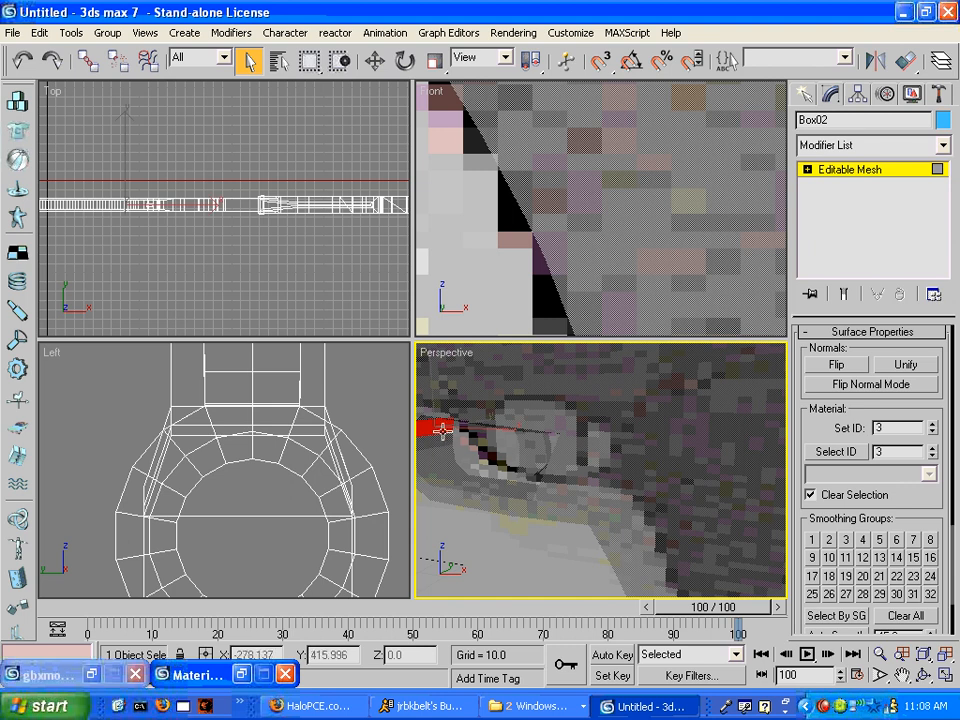
{"action": "left_click", "coordinate": [438, 421]}
{"action": "left_click", "coordinate": [438, 436]}
{"action": "left_click", "coordinate": [447, 476], "text": "ctrl"}
{"action": "left_click", "coordinate": [472, 489], "text": "ctrl"}
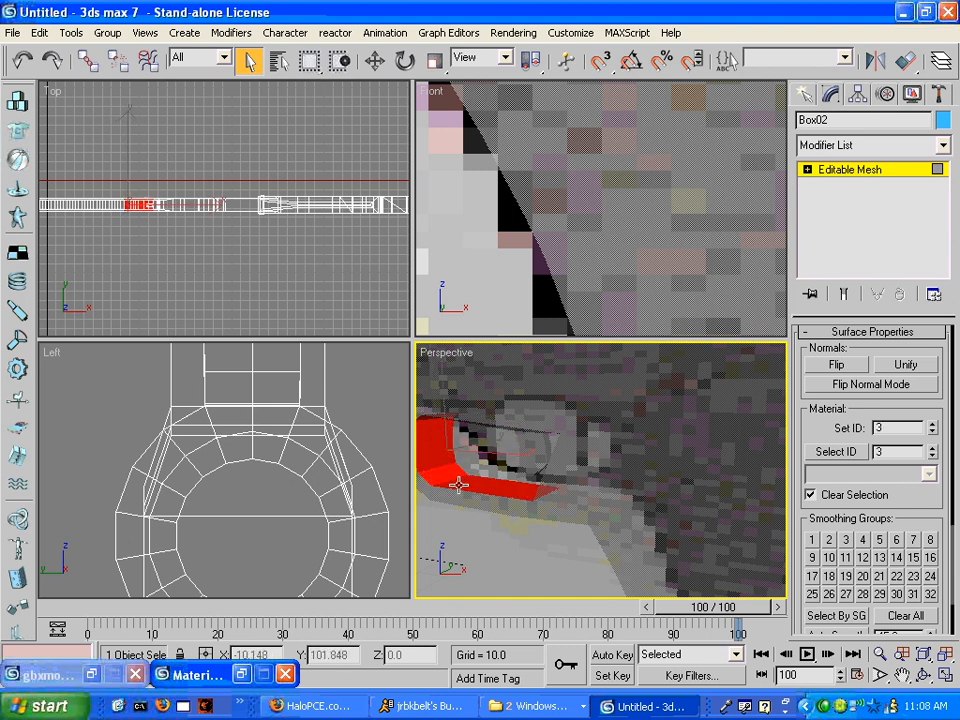
{"action": "middle_click_drag", "start_coordinate": [544, 483], "coordinate": [602, 498]}
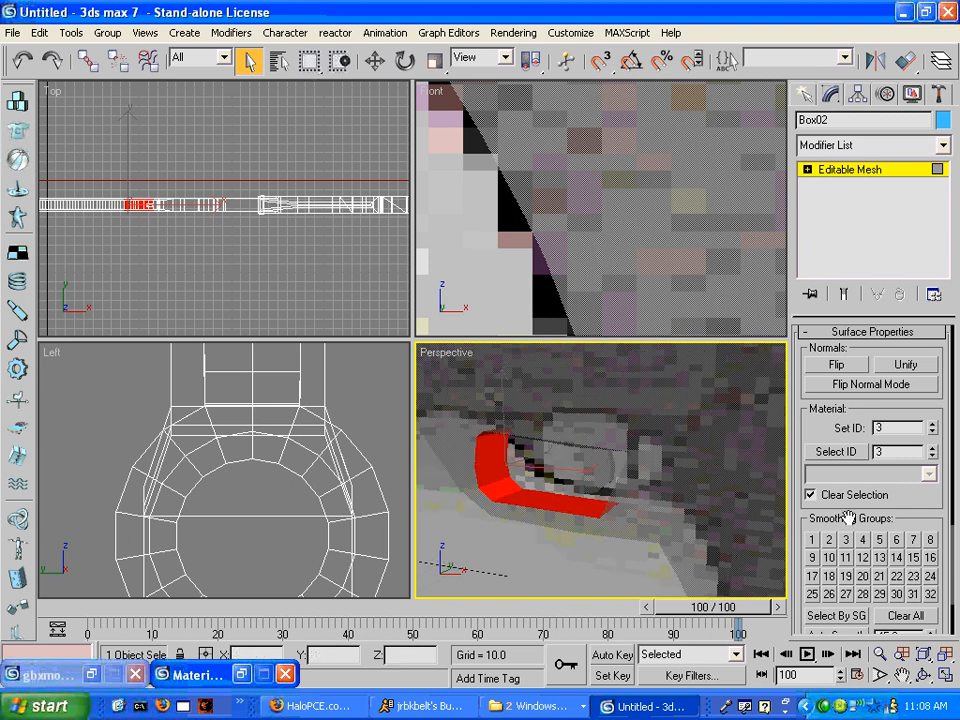
{"action": "left_click", "coordinate": [862, 540]}
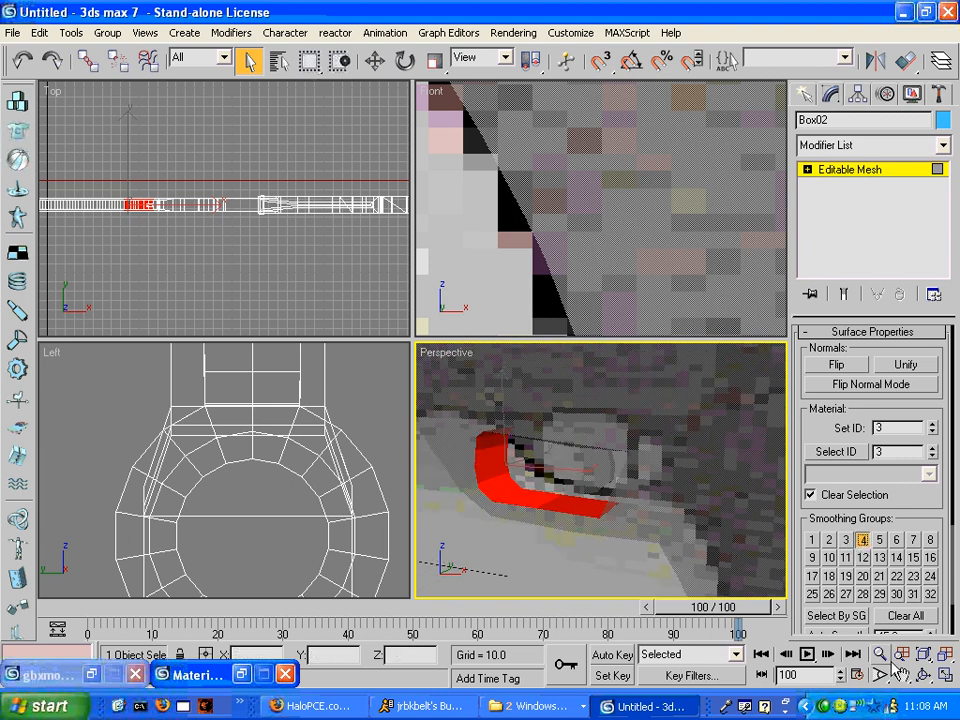
{"action": "key", "text": "shift+q"}
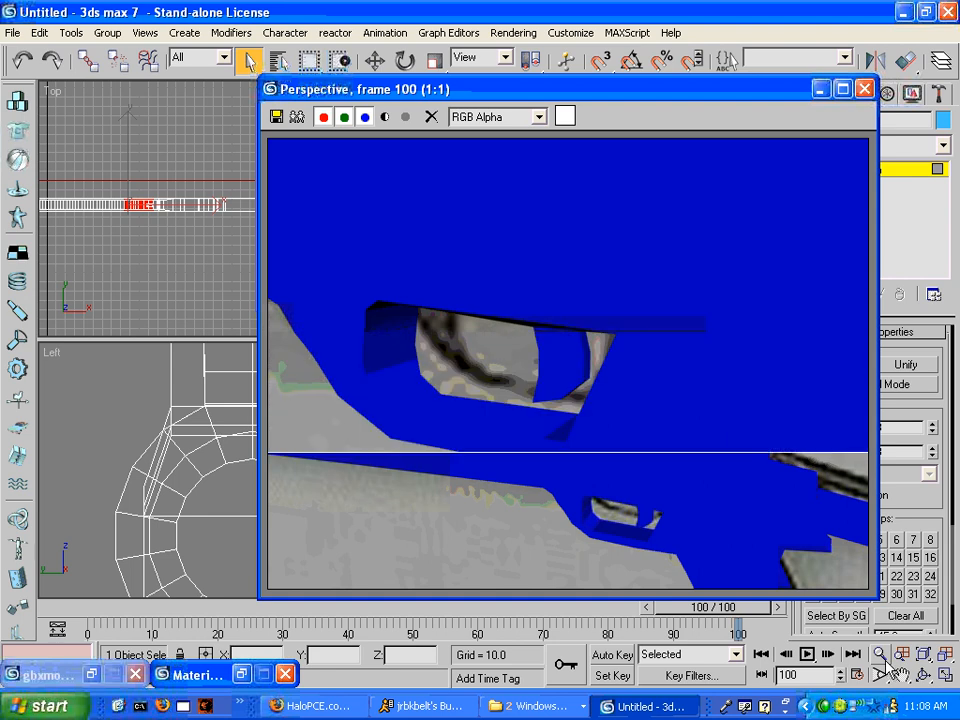
{"action": "left_click", "coordinate": [864, 89]}
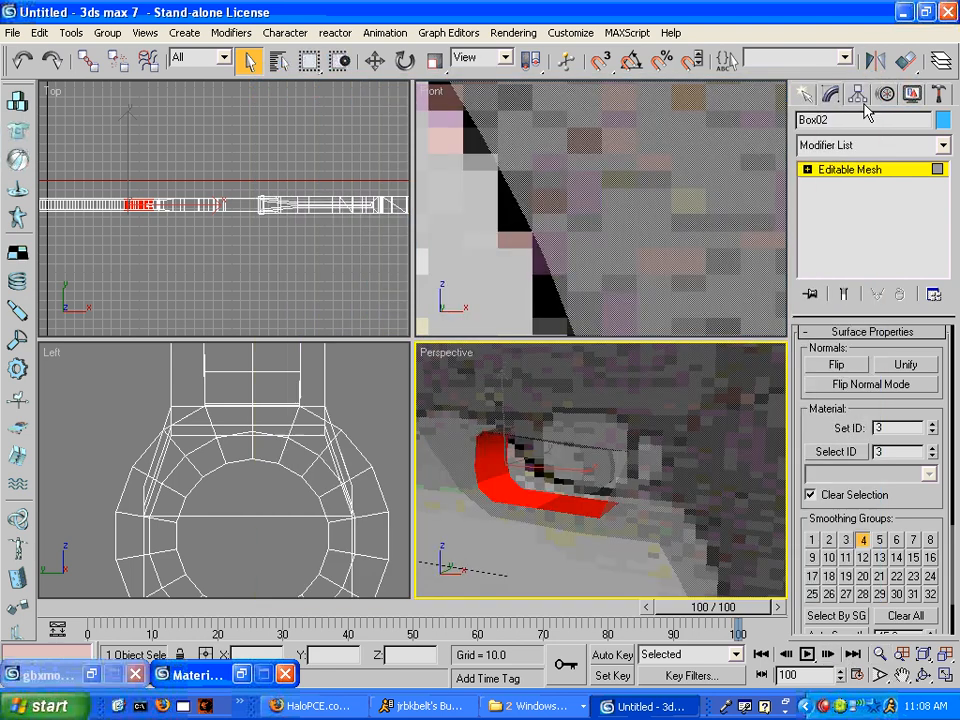
- Assign smoothing group 5 to the chain of outer faces running along the front and underside of the trigger guard
{"action": "left_click", "coordinate": [924, 675]}
{"action": "left_click_drag", "start_coordinate": [753, 508], "coordinate": [485, 488]}
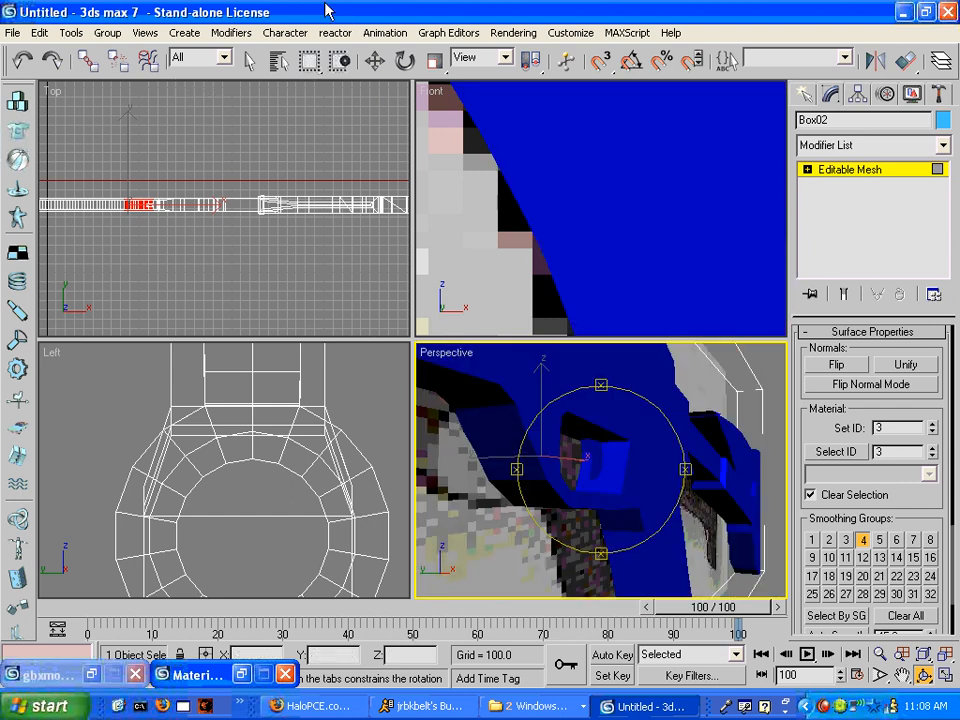
{"action": "left_click", "coordinate": [250, 60]}
{"action": "left_click", "coordinate": [491, 420]}
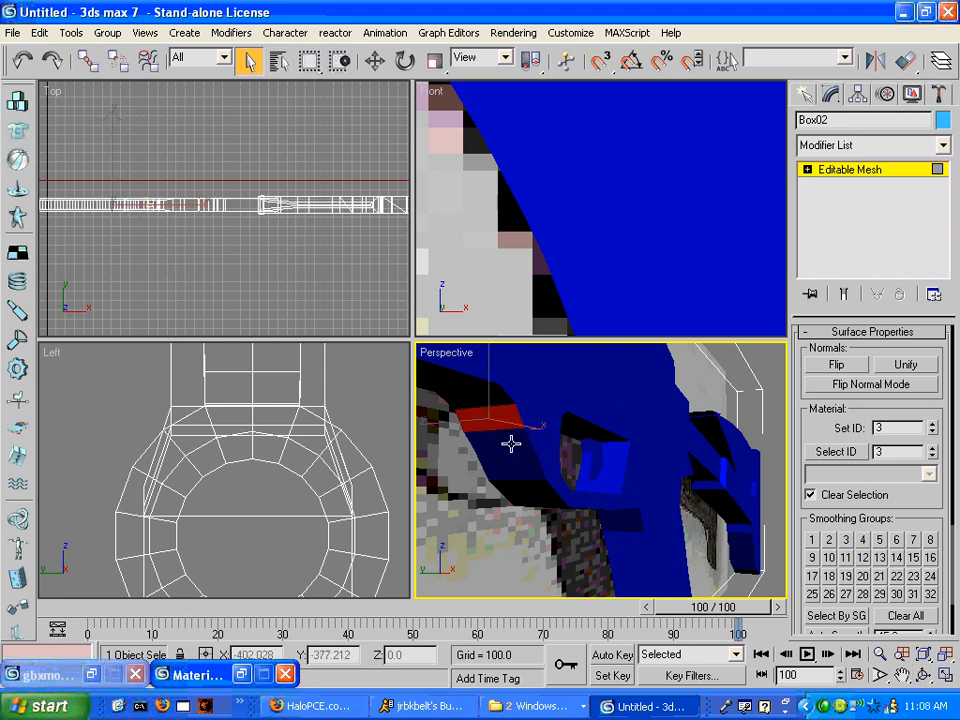
{"action": "left_click", "coordinate": [514, 441], "text": "ctrl"}
{"action": "left_click", "coordinate": [516, 456], "text": "ctrl"}
{"action": "left_click", "coordinate": [523, 488], "text": "ctrl"}
{"action": "middle_click_drag", "start_coordinate": [538, 496], "coordinate": [498, 441]}
{"action": "left_click", "coordinate": [485, 416], "text": "ctrl"}
{"action": "left_click", "coordinate": [529, 433], "text": "ctrl"}
{"action": "left_click", "coordinate": [879, 541]}
- Assign smoothing group 6 to the strip of faces down the grip's front edge, including the one at its lower tip
{"action": "left_click", "coordinate": [555, 450]}
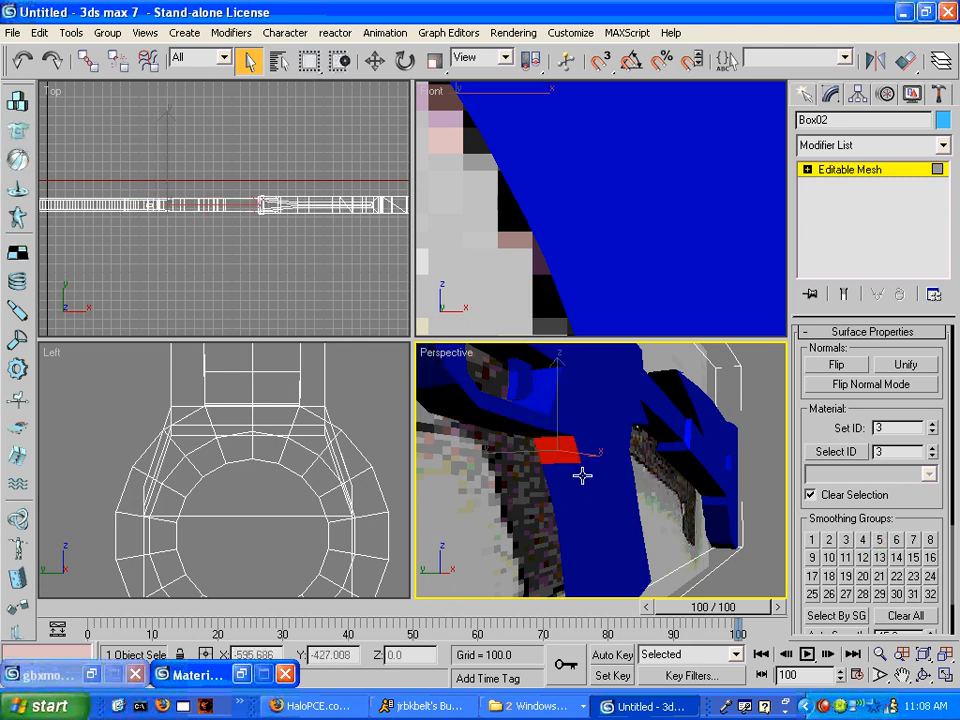
{"action": "left_click", "coordinate": [583, 478], "text": "ctrl"}
{"action": "left_click", "coordinate": [585, 499], "text": "ctrl"}
{"action": "left_click", "coordinate": [586, 522], "text": "ctrl"}
{"action": "middle_click_drag", "start_coordinate": [586, 526], "coordinate": [537, 405], "text": "alt"}
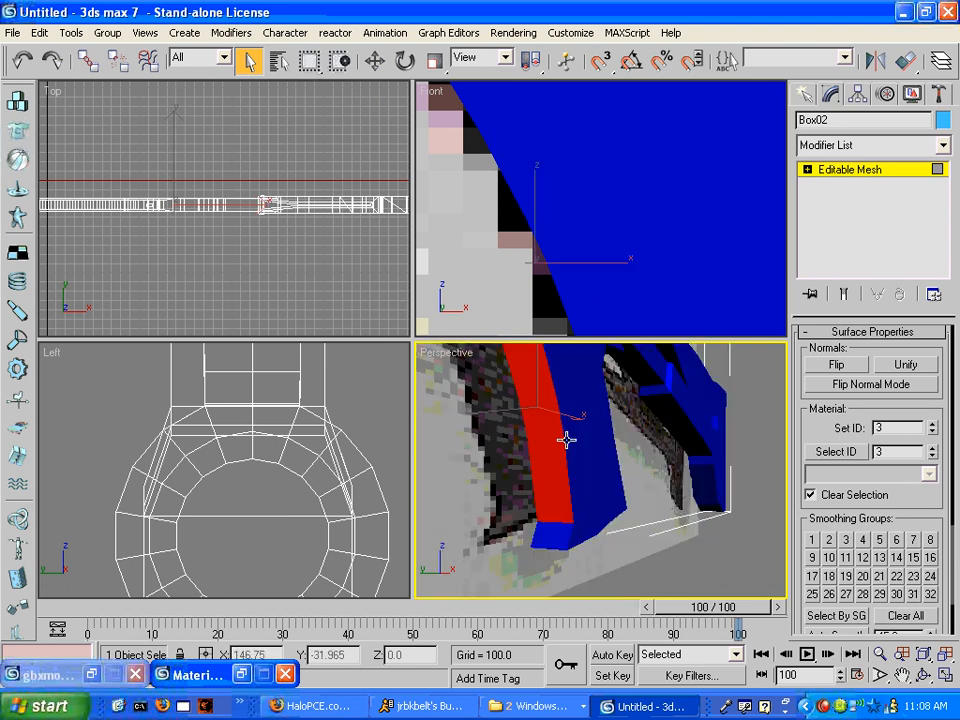
{"action": "left_click", "coordinate": [561, 529], "text": "ctrl"}
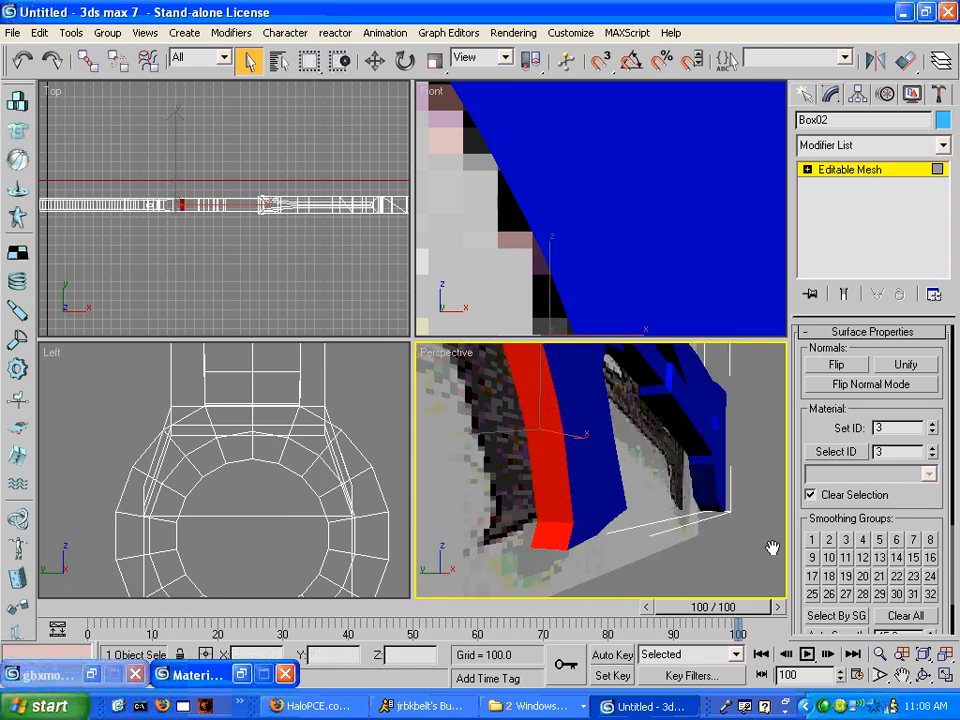
{"action": "left_click", "coordinate": [897, 543]}
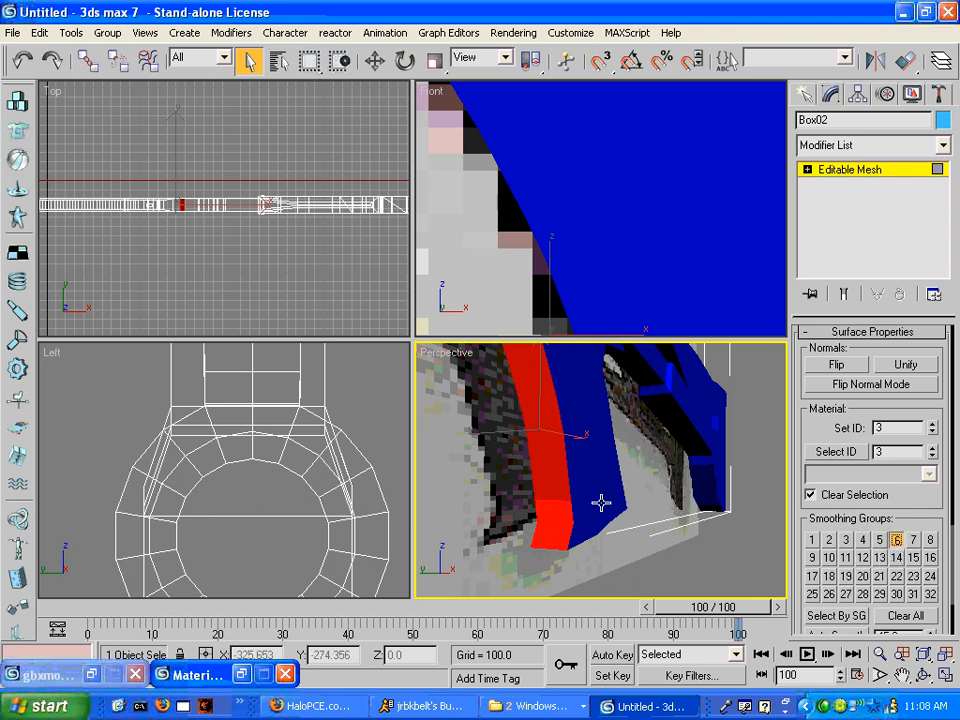
- Select the underside of the grip's lower end and assign it smoothing group 1
{"action": "middle_click_drag", "start_coordinate": [580, 494], "coordinate": [540, 493], "text": "alt"}
{"action": "left_click", "coordinate": [922, 676]}
{"action": "left_click_drag", "start_coordinate": [558, 413], "coordinate": [521, 407]}
{"action": "left_click", "coordinate": [249, 61]}
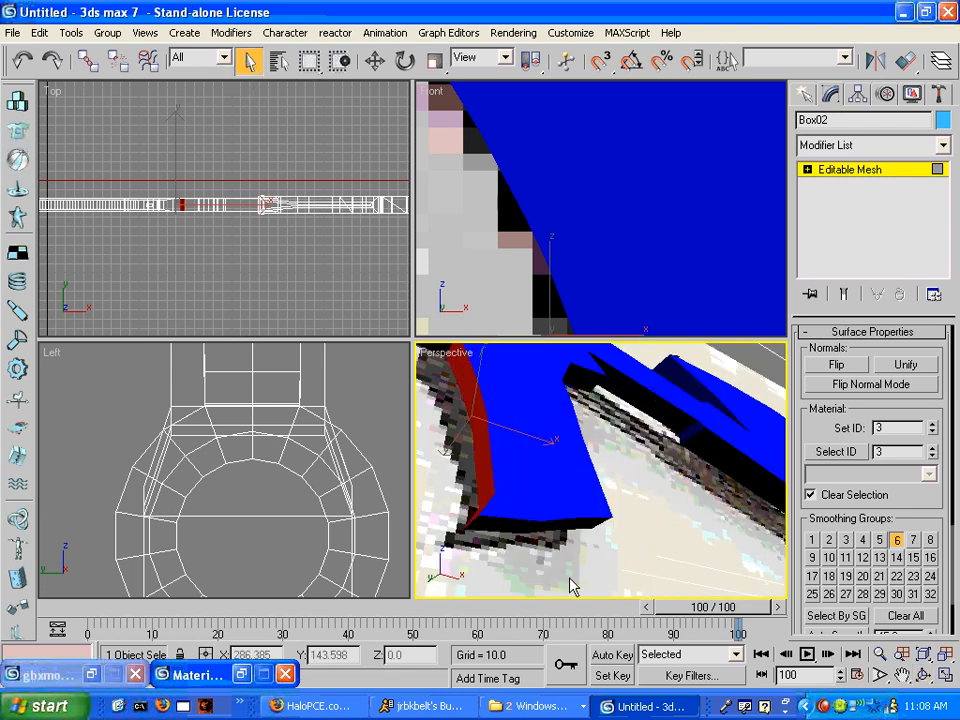
{"action": "left_click", "coordinate": [548, 526]}
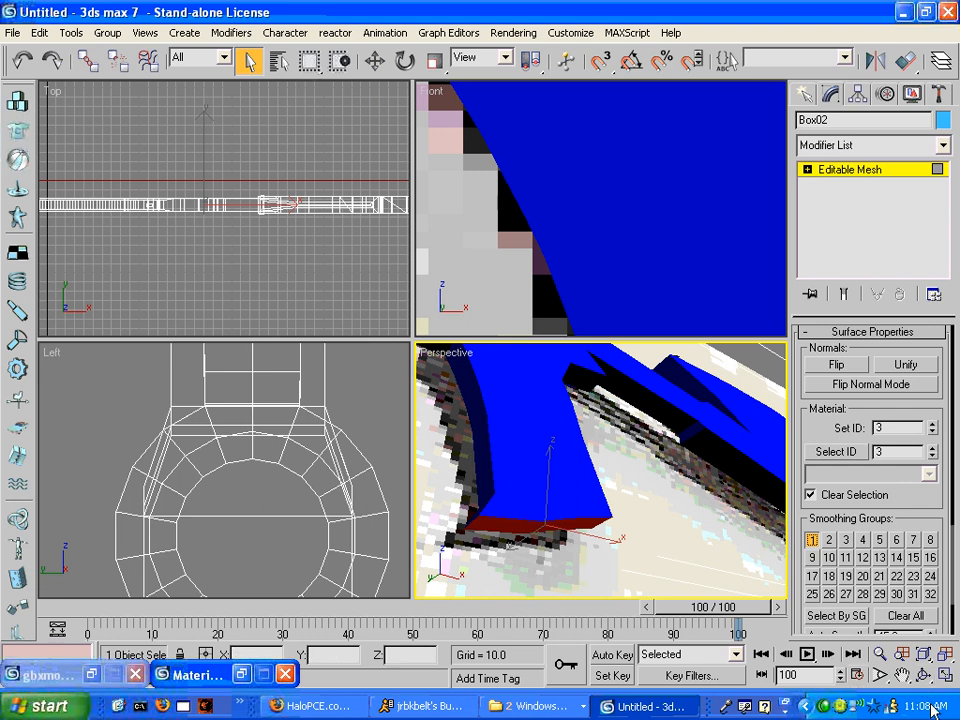
- Assign smoothing group 3 to the strip of faces down the grip's rear edge and render the perspective view
{"action": "left_click", "coordinate": [923, 676]}
{"action": "mouse_move", "coordinate": [642, 412]}
{"action": "left_mouse_down"}
{"action": "mouse_move", "coordinate": [531, 439]}
{"action": "mouse_move", "coordinate": [486, 482]}
{"action": "mouse_move", "coordinate": [519, 432]}
{"action": "left_mouse_up"}
{"action": "scroll", "coordinate": [426, 452], "scroll_direction": "up", "scroll_amount": 3}
{"action": "middle_click_drag", "start_coordinate": [516, 432], "coordinate": [630, 428]}
{"action": "left_click", "coordinate": [249, 60]}
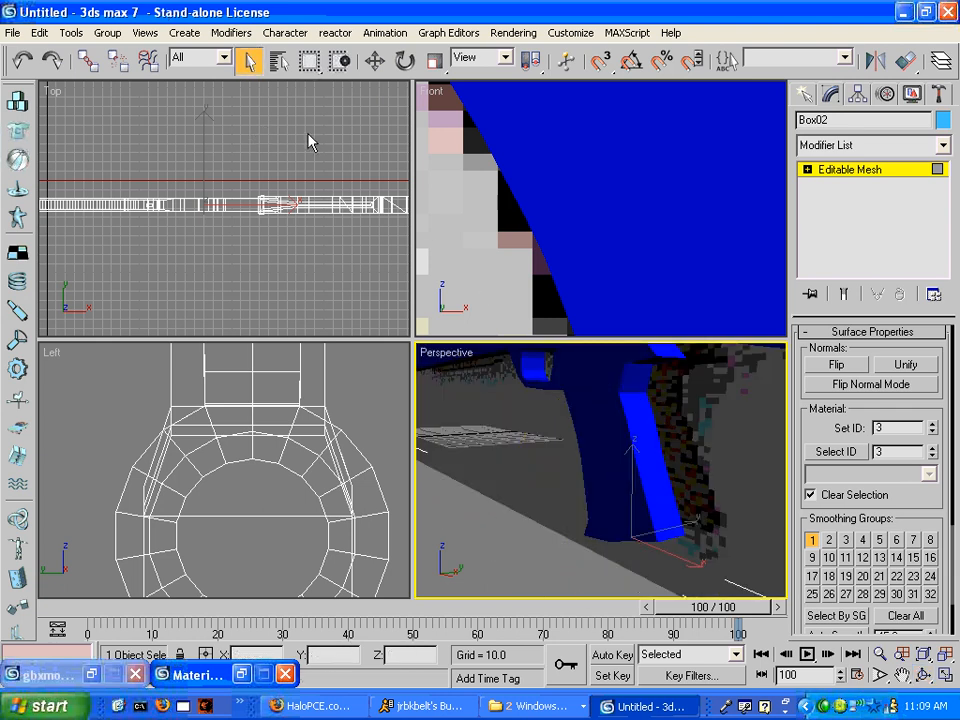
{"action": "left_click", "coordinate": [663, 362]}
{"action": "left_click", "coordinate": [634, 368], "text": "ctrl"}
{"action": "left_click", "coordinate": [651, 425], "text": "ctrl"}
{"action": "left_click", "coordinate": [642, 398], "text": "ctrl"}
{"action": "left_click", "coordinate": [650, 365], "text": "ctrl"}
{"action": "left_click", "coordinate": [663, 505], "text": "ctrl"}
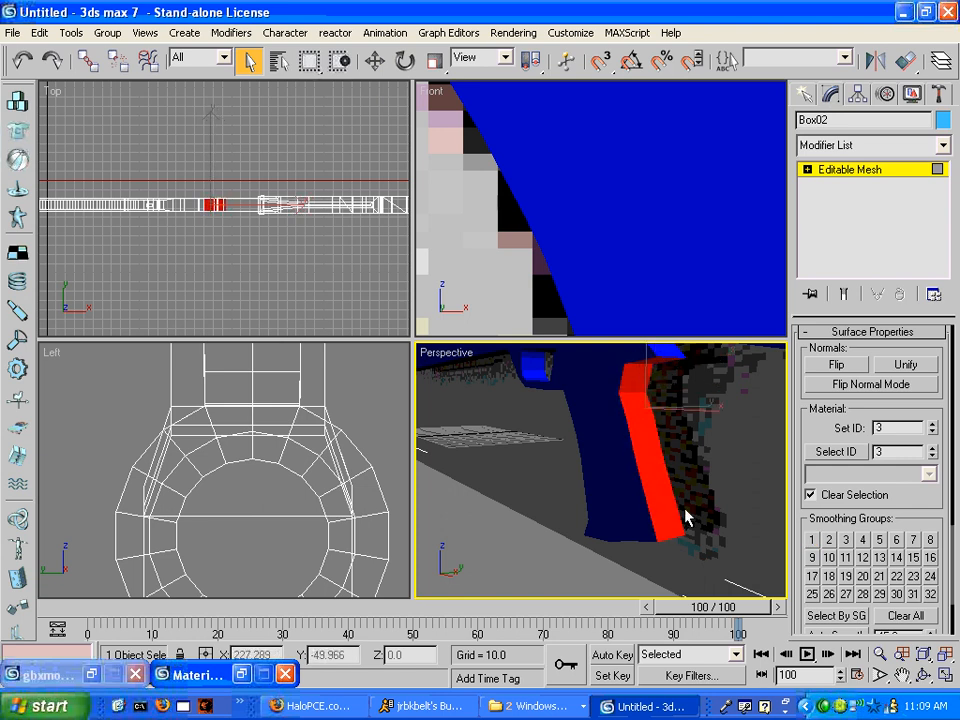
{"action": "left_click", "coordinate": [849, 540]}
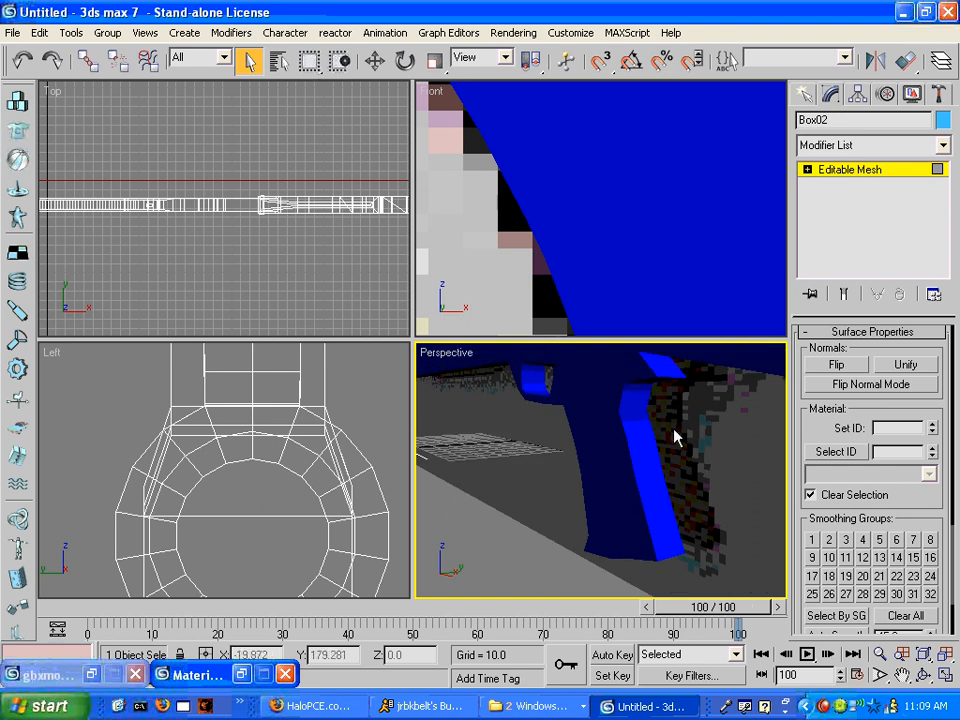
{"action": "key", "text": "shift+q"}
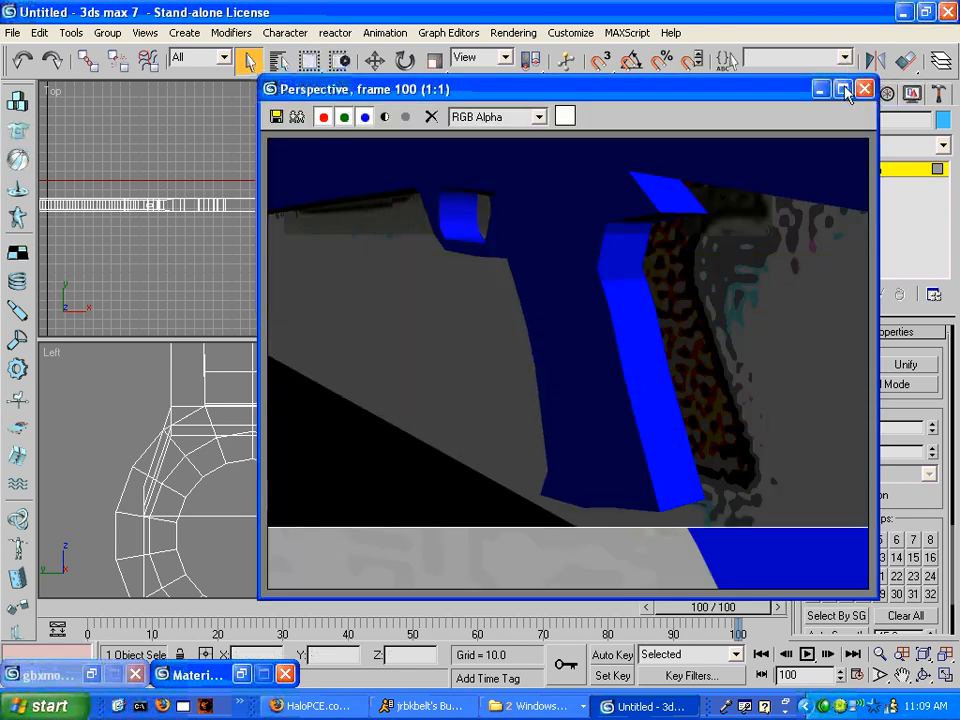
{"action": "left_click", "coordinate": [864, 88]}
- Assign smoothing group 2 to the curved strip of faces at the rear inside of the trigger guard opening
{"action": "mouse_move", "coordinate": [650, 495]}
{"action": "middle_mouse_down", "text": "alt"}
{"action": "mouse_move", "coordinate": [656, 534]}
{"action": "mouse_move", "coordinate": [656, 523]}
{"action": "mouse_move", "coordinate": [566, 472]}
{"action": "mouse_move", "coordinate": [643, 523]}
{"action": "mouse_move", "coordinate": [650, 500]}
{"action": "middle_mouse_up", "text": "alt"}
{"action": "left_click", "coordinate": [925, 676]}
{"action": "left_click_drag", "start_coordinate": [626, 403], "coordinate": [668, 390]}
{"action": "left_click_drag", "start_coordinate": [663, 446], "coordinate": [640, 400]}
{"action": "left_click", "coordinate": [249, 61]}
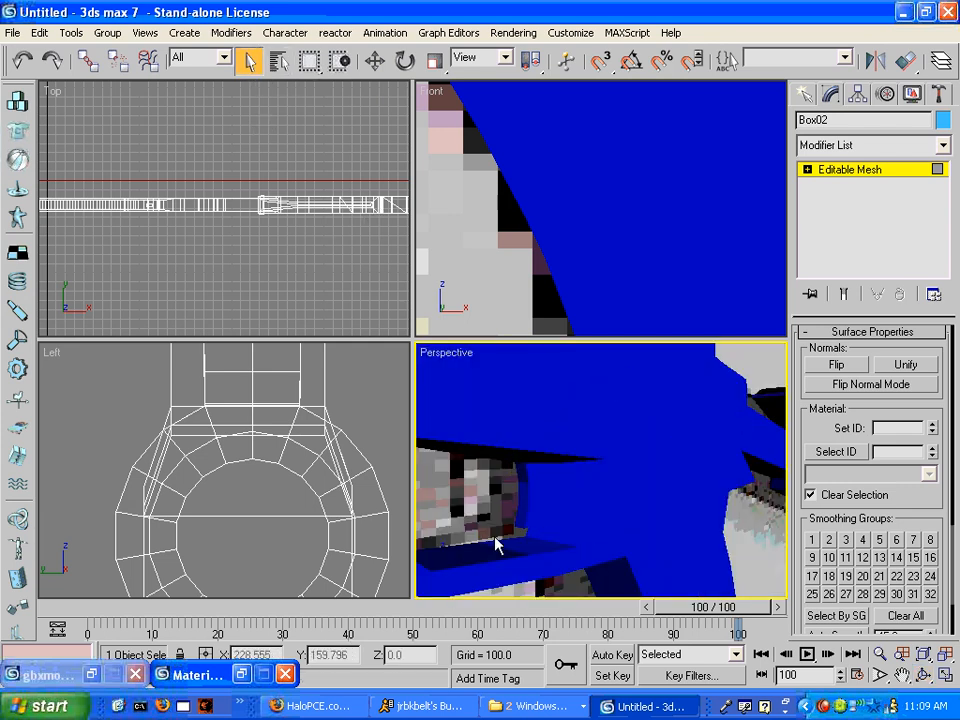
{"action": "left_click", "coordinate": [519, 478]}
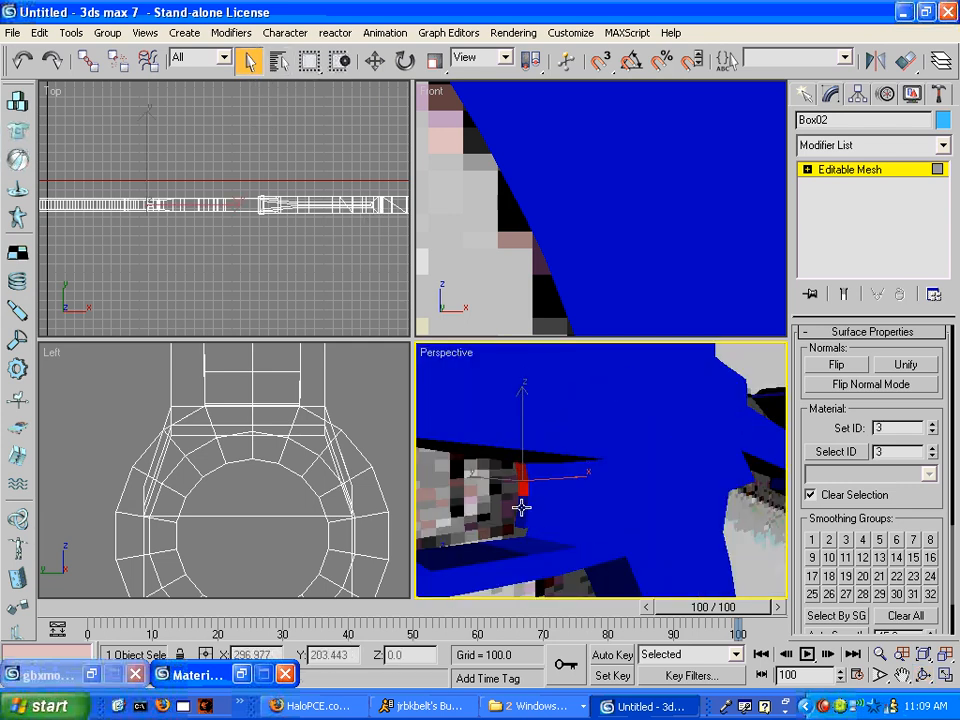
{"action": "left_click", "coordinate": [522, 500], "text": "ctrl"}
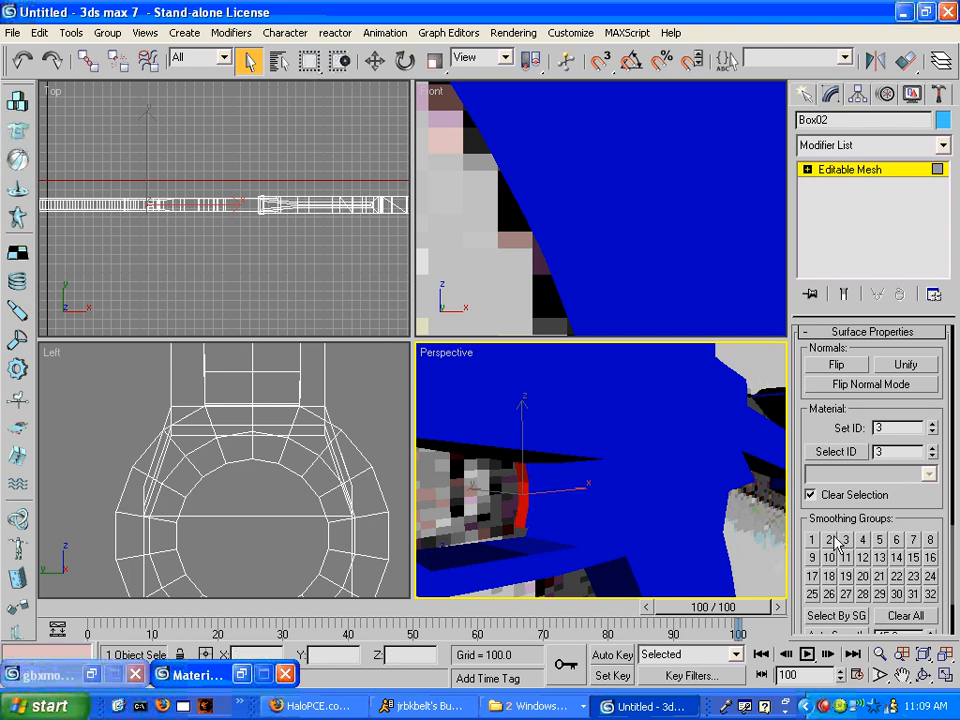
{"action": "middle_click_drag", "start_coordinate": [606, 525], "coordinate": [528, 530], "text": "alt"}
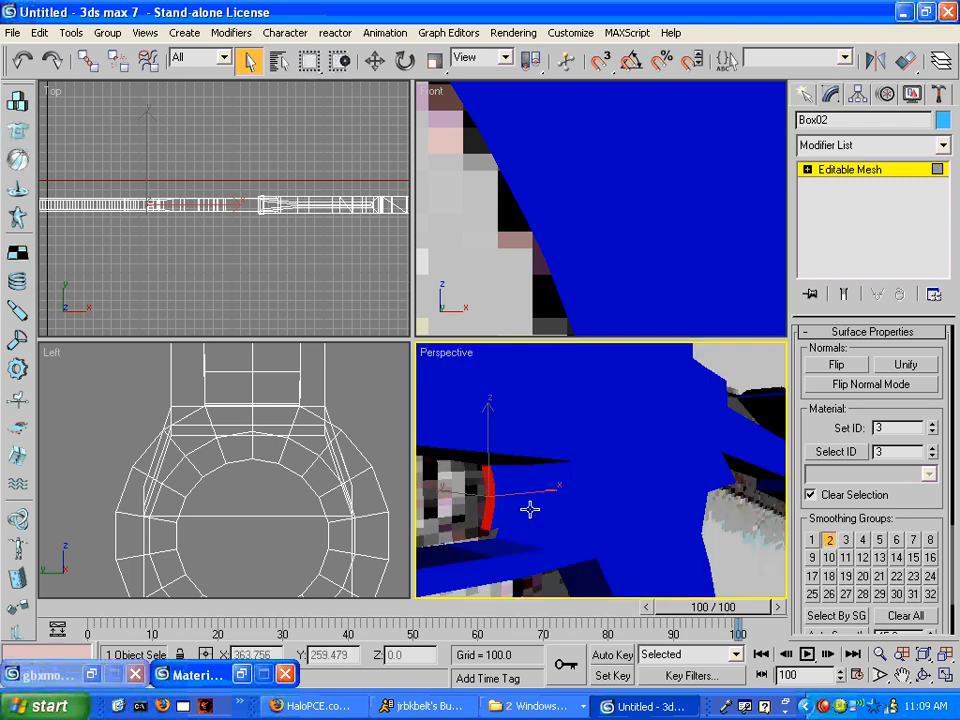
- Select the small face on the sloping outer surface of the raised arch on top of the gun
{"action": "scroll", "coordinate": [508, 484], "scroll_direction": "down", "scroll_amount": 6}
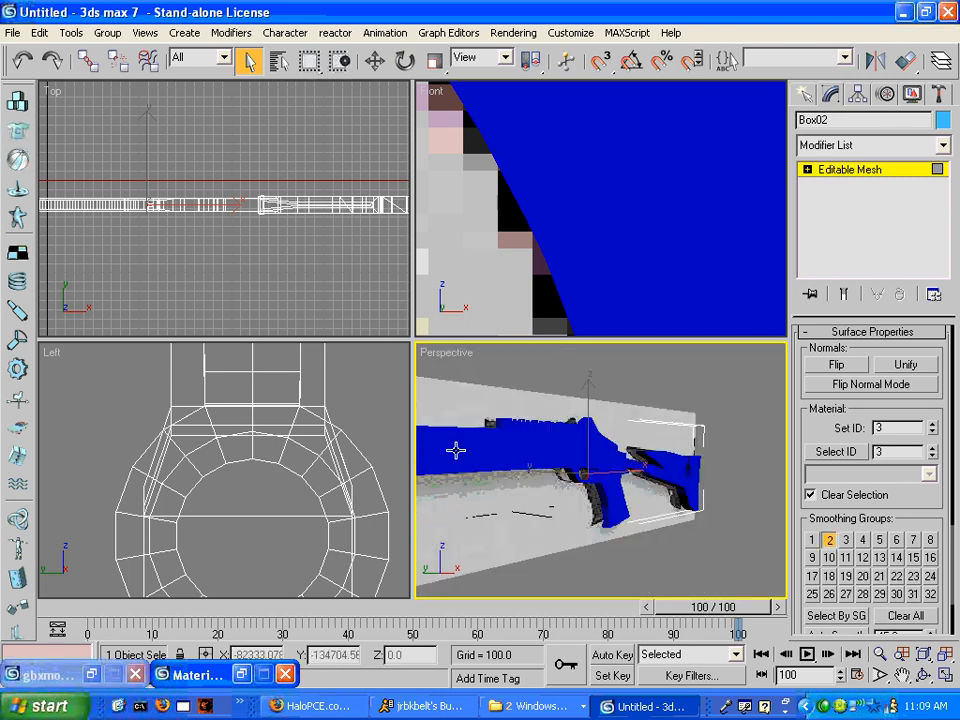
{"action": "middle_click_drag", "start_coordinate": [538, 506], "coordinate": [686, 484], "text": "alt"}
{"action": "middle_click_drag", "start_coordinate": [602, 489], "coordinate": [553, 514], "text": "alt"}
{"action": "scroll", "coordinate": [553, 514], "scroll_direction": "up", "scroll_amount": 4}
{"action": "middle_click_drag", "start_coordinate": [661, 450], "coordinate": [557, 506]}
{"action": "scroll", "coordinate": [566, 480], "scroll_direction": "down", "scroll_amount": 4}
{"action": "scroll", "coordinate": [557, 505], "scroll_direction": "up", "scroll_amount": 3}
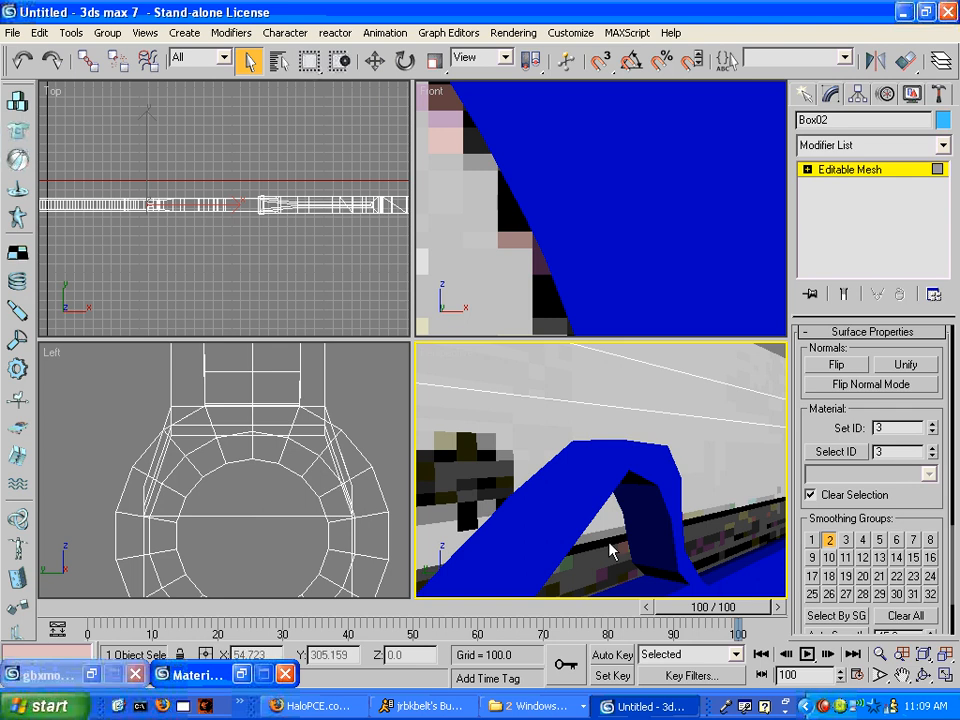
{"action": "left_click", "coordinate": [923, 677]}
{"action": "left_click_drag", "start_coordinate": [655, 440], "coordinate": [607, 271]}
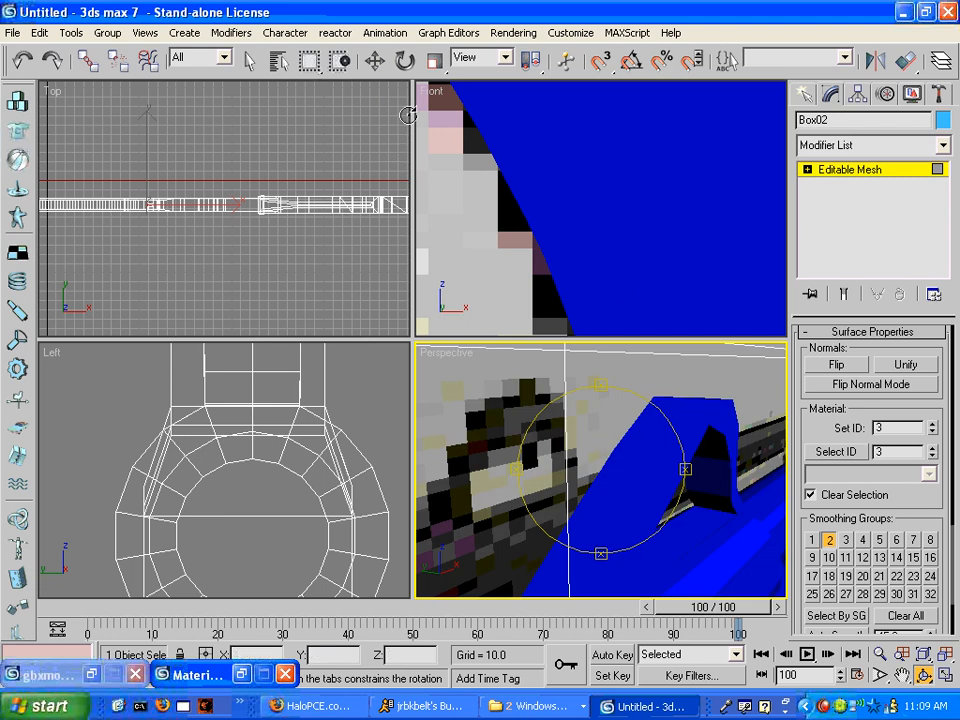
{"action": "left_click", "coordinate": [250, 61]}
{"action": "left_click", "coordinate": [643, 462]}
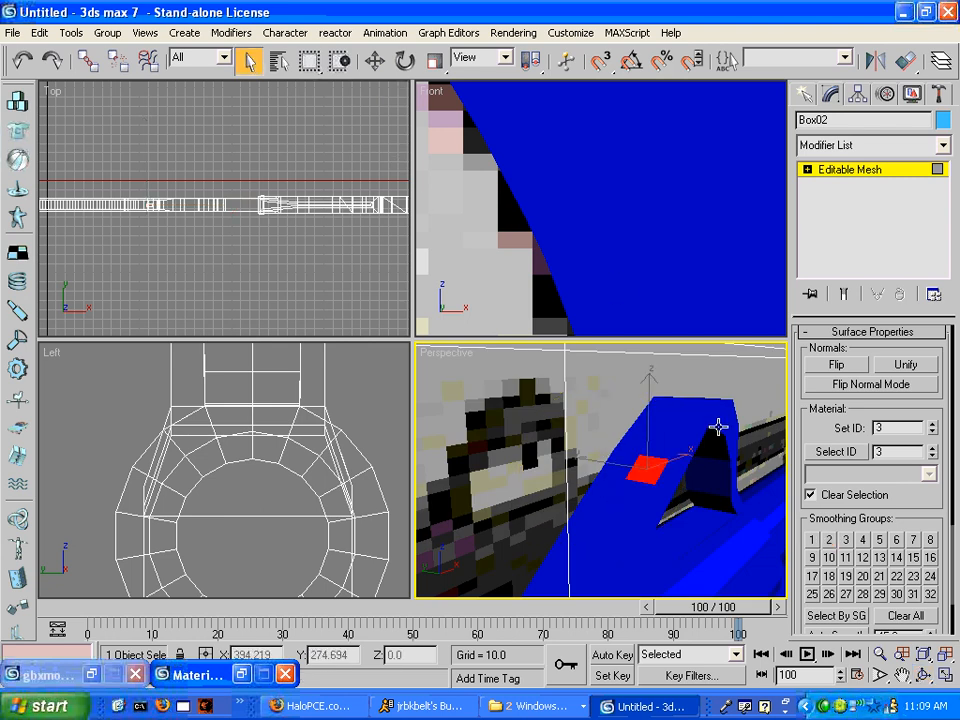
- Examine the raised arch and the adjoining upper surfaces of the gun from the opposite end
{"action": "middle_click_drag", "start_coordinate": [696, 433], "coordinate": [679, 459]}
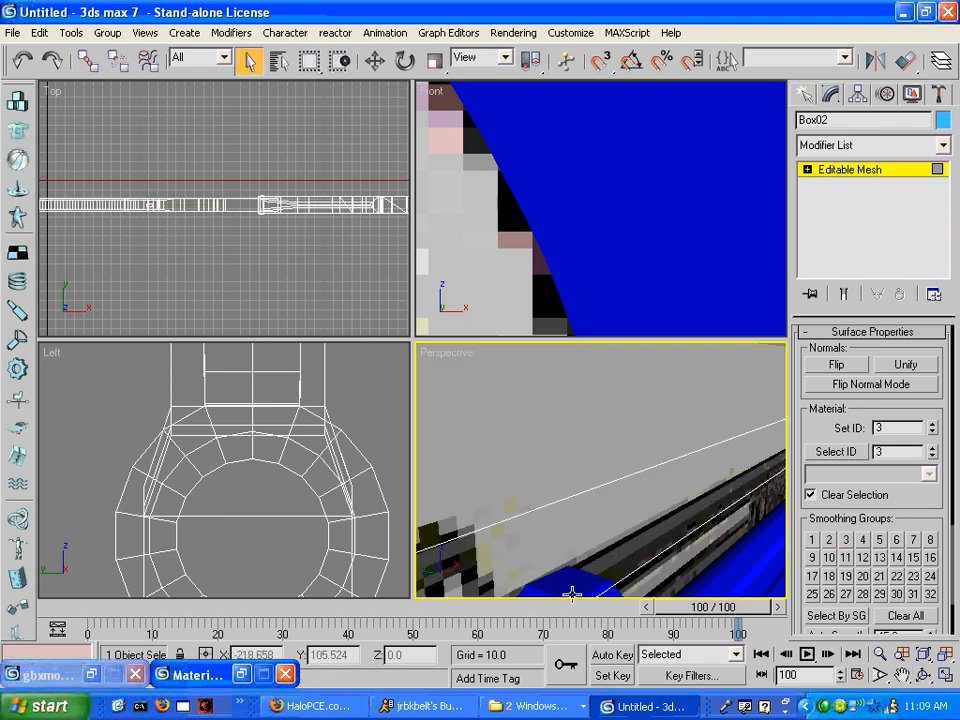
{"action": "scroll", "coordinate": [570, 590], "scroll_direction": "down", "scroll_amount": 5}
{"action": "key", "text": "e"}
{"action": "middle_click_drag", "start_coordinate": [620, 410], "coordinate": [526, 429], "text": "alt"}
{"action": "key", "text": "q"}
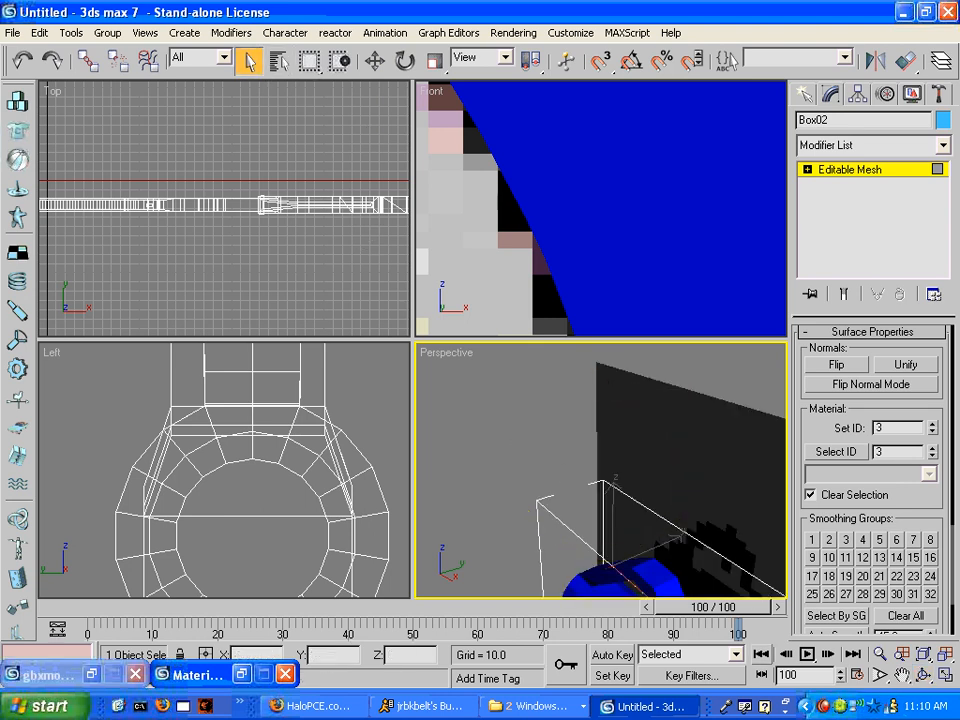
{"action": "middle_click_drag", "start_coordinate": [716, 575], "coordinate": [647, 504]}
{"action": "middle_click_drag", "start_coordinate": [683, 591], "coordinate": [531, 492]}
{"action": "middle_click_drag", "start_coordinate": [590, 453], "coordinate": [383, 410]}
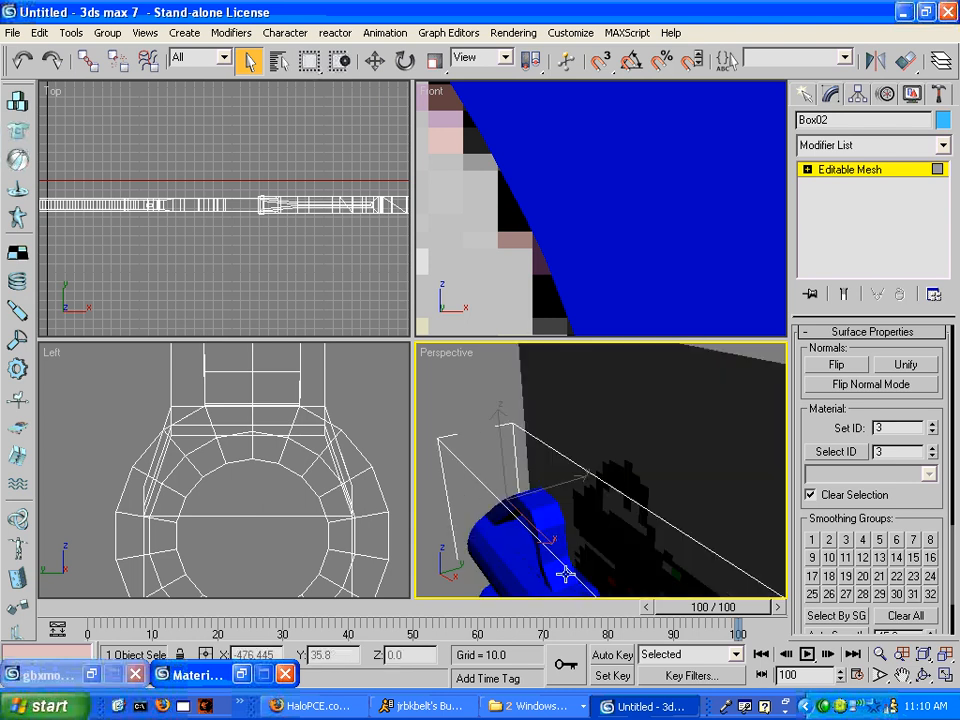